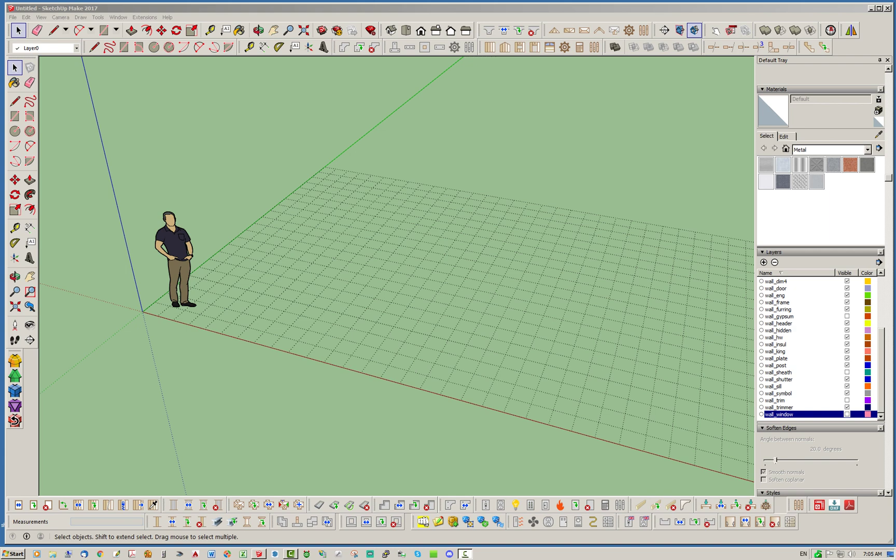
Step: Open the Medeek Wall global settings and look through the header, beam, column and post settings, returning to the headers
key("alt+Tab")
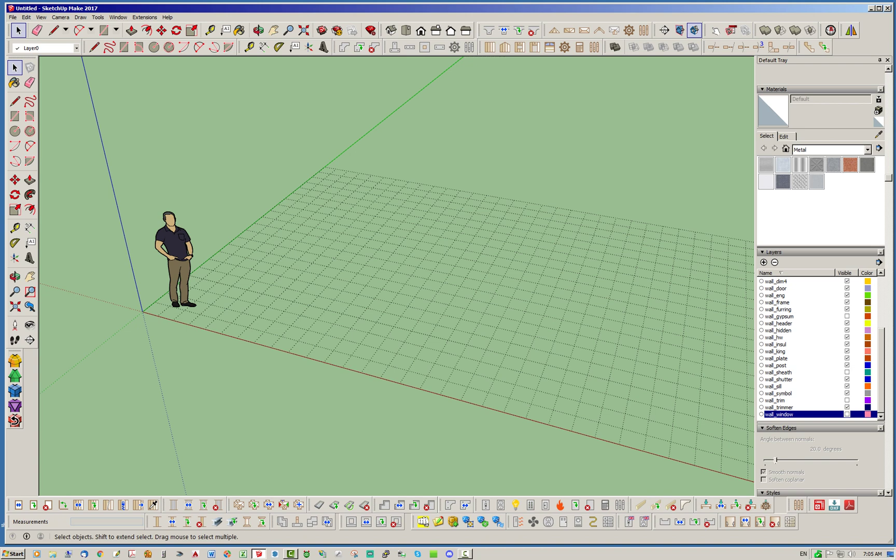
left_click(594, 47)
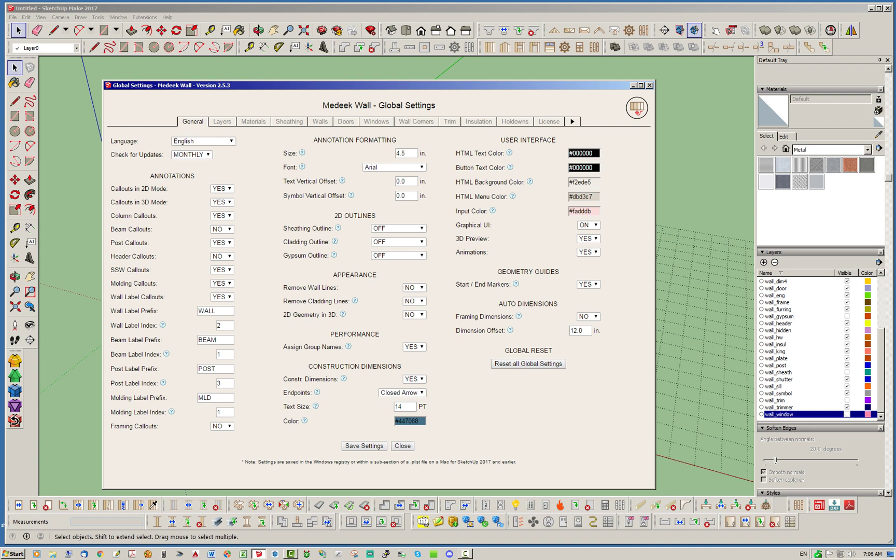
left_click(572, 122)
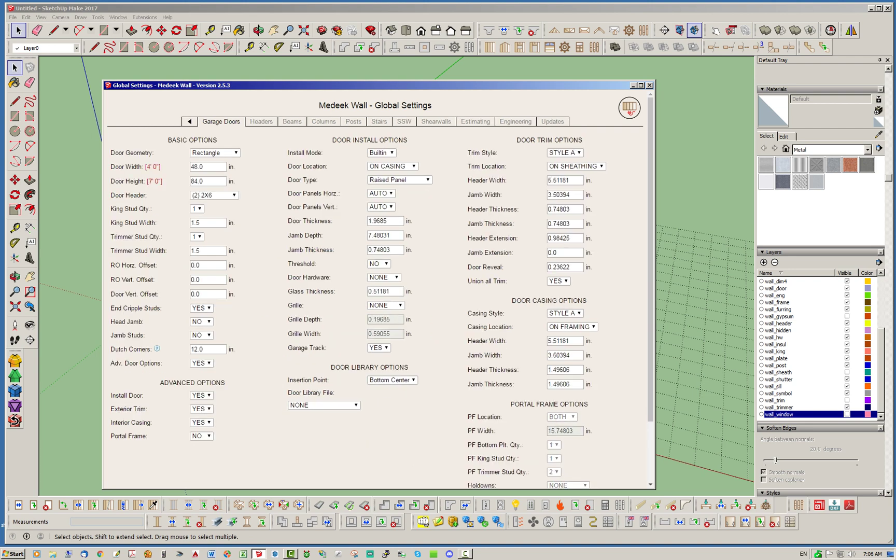
left_click(261, 121)
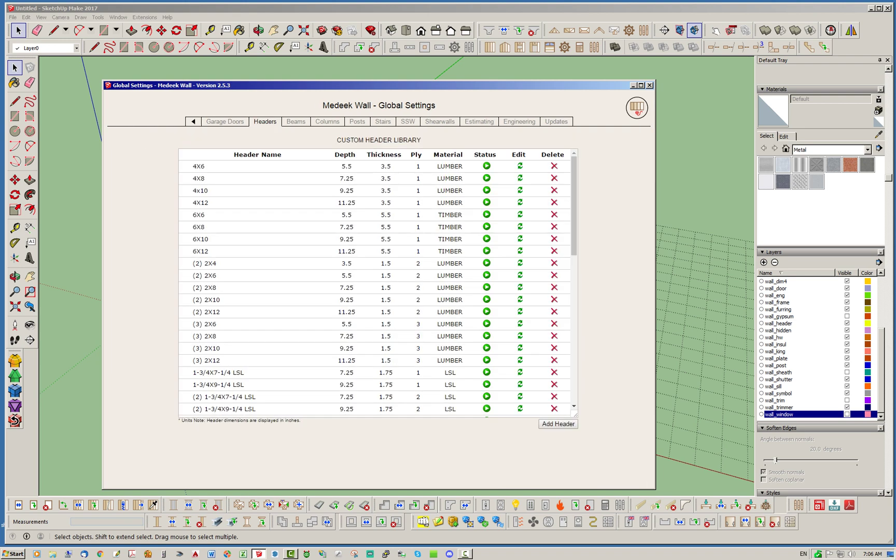
left_click(295, 122)
left_click(327, 121)
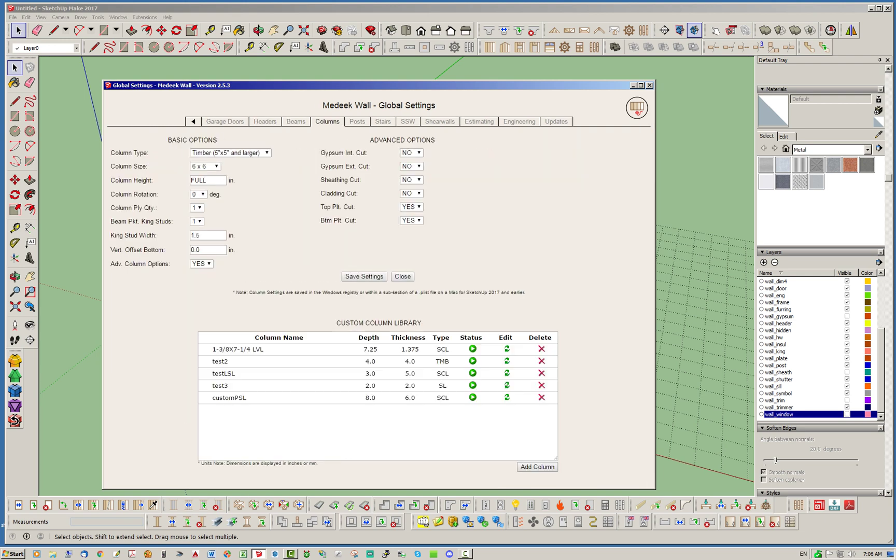
left_click(357, 122)
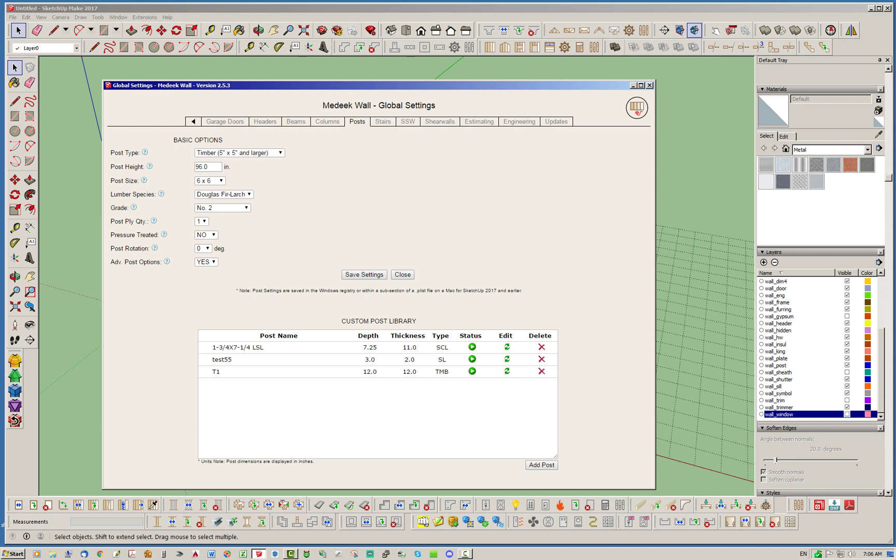
left_click(265, 121)
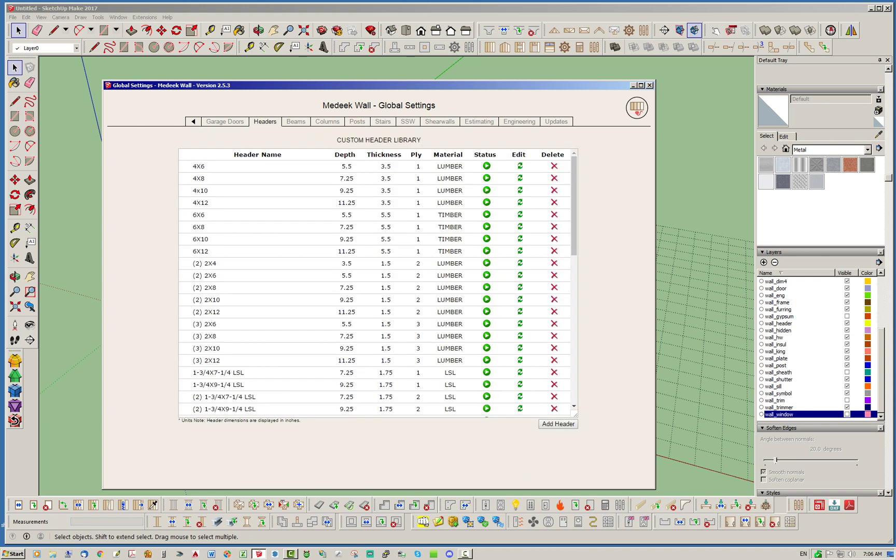
Step: Examine the custom header library from the first to the last entry, and move the settings window off the model
left_click_drag(378, 85, 392, 79)
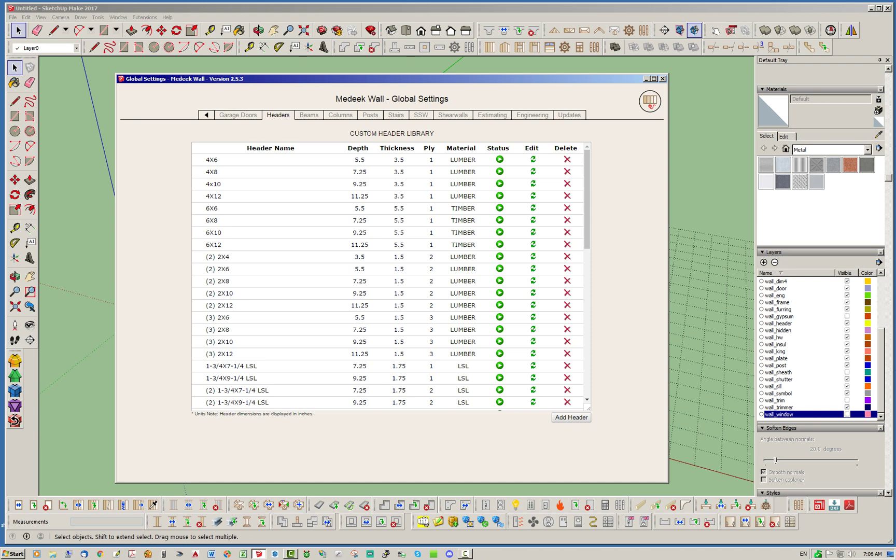
mouse_move(587, 199)
left_mouse_down()
mouse_move(587, 231)
mouse_move(587, 199)
left_mouse_up()
scroll(391, 276, "down", 4)
scroll(391, 276, "up", 4)
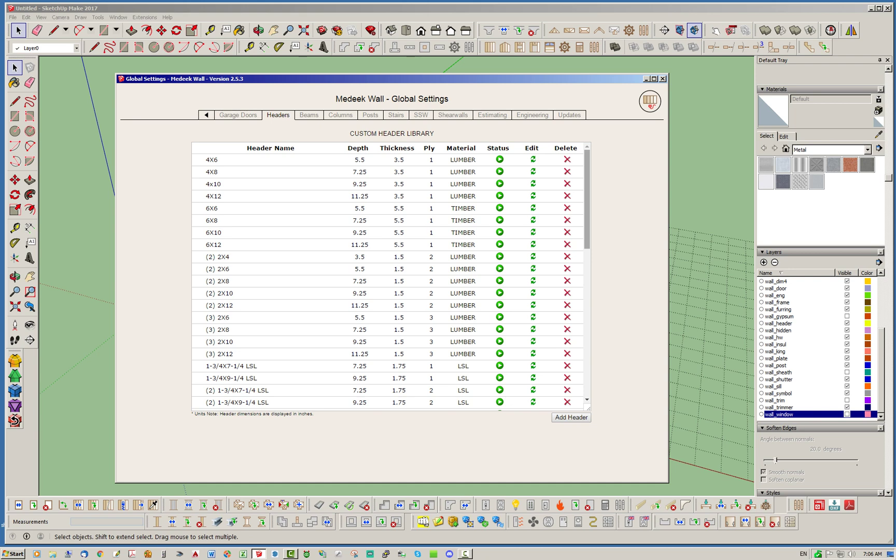
scroll(391, 276, "down", 14)
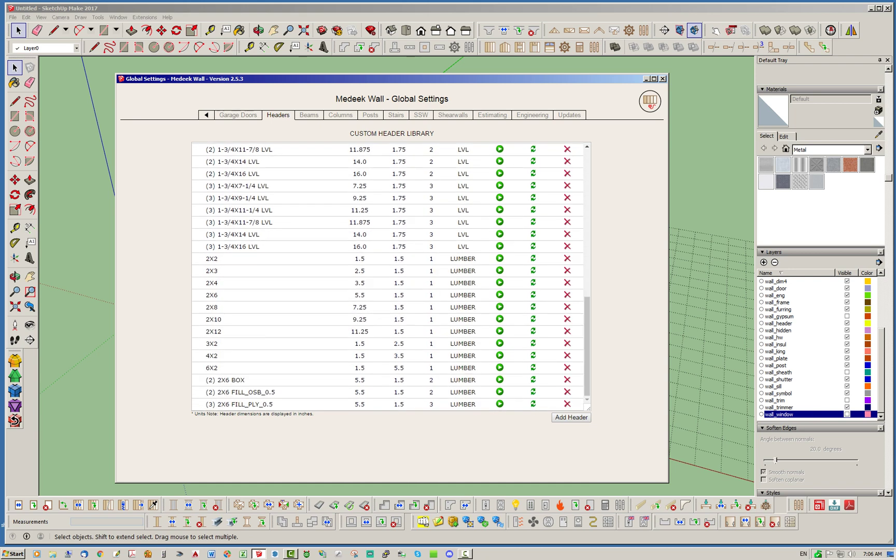
left_click_drag(587, 346, 587, 200)
left_click_drag(391, 78, 449, 84)
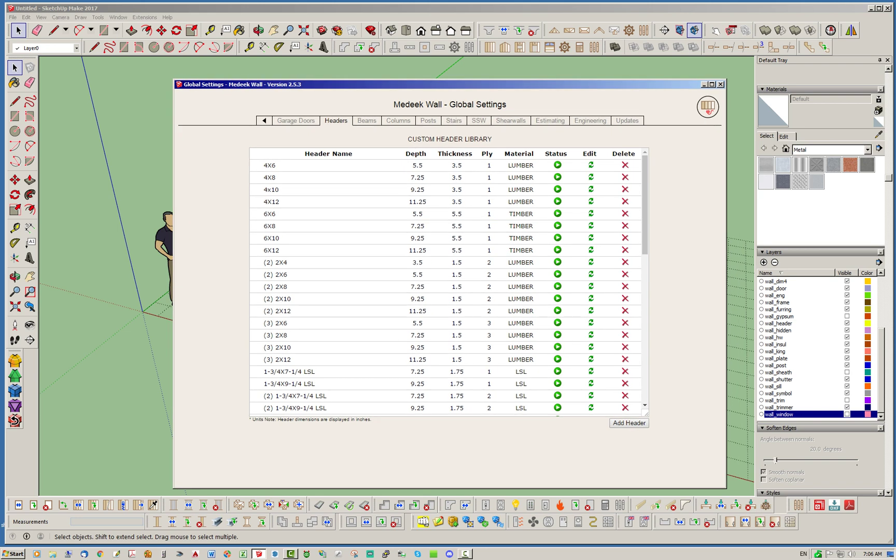
left_click_drag(449, 84, 895, 93)
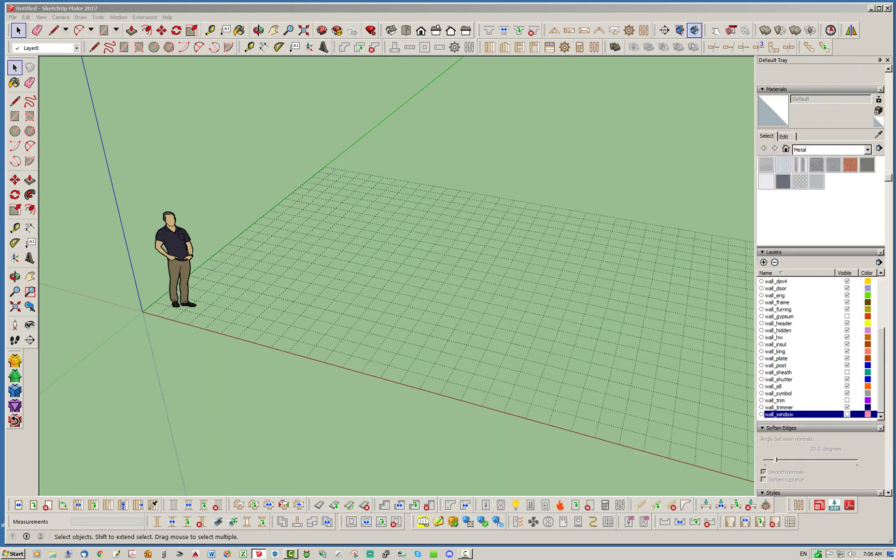
Step: Draw an 18' long rectangular wall assembly parallel to the red axis, in front of the human figure
left_click(489, 48)
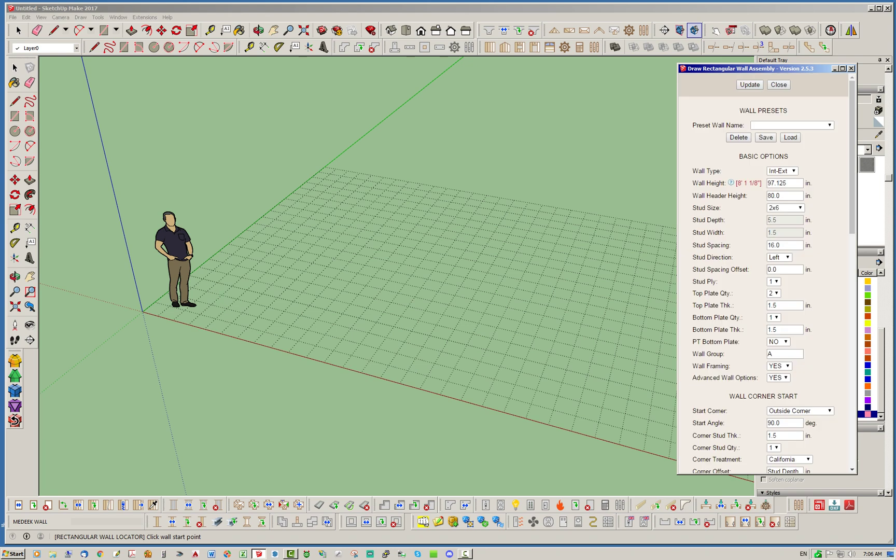
left_click(206, 291)
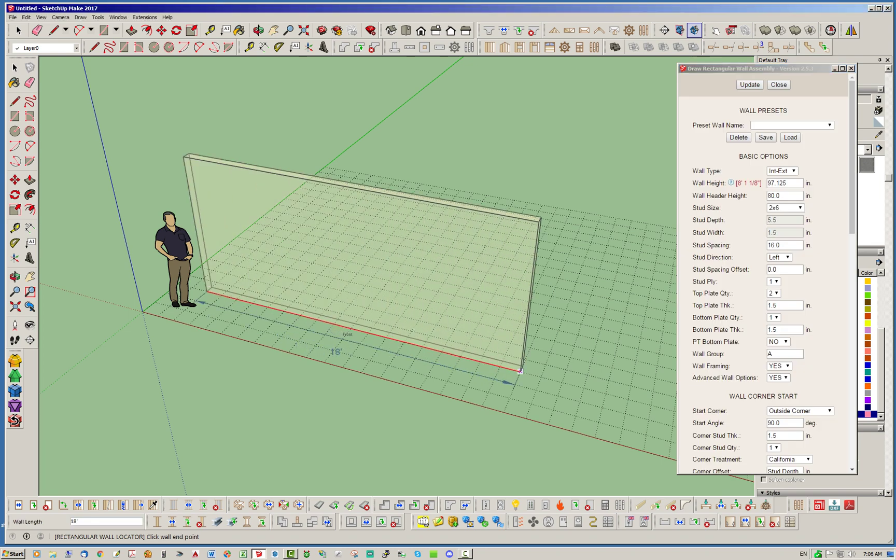
left_click(520, 372)
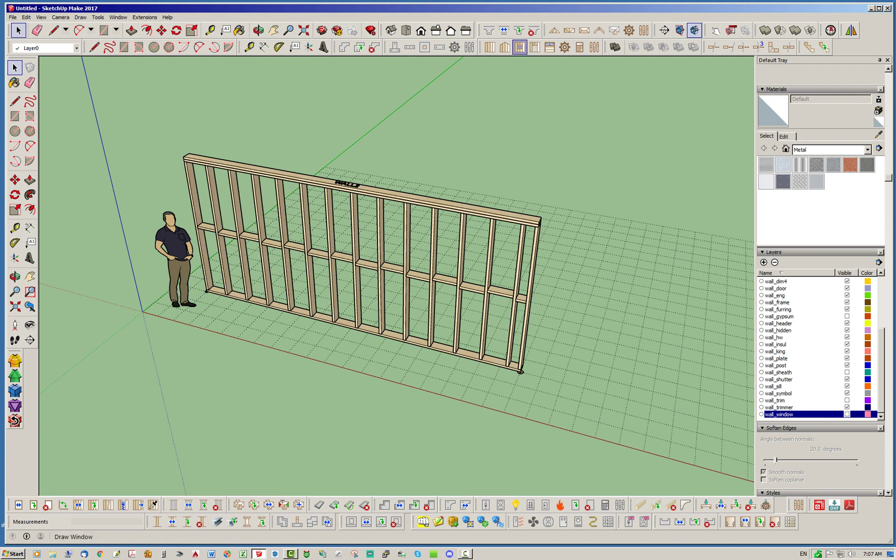
Step: Insert a 36 x 48 in. rectangular window with the (3) 2X6 FILL_PLY_0.5 header at 10' along the wall
left_click(520, 47)
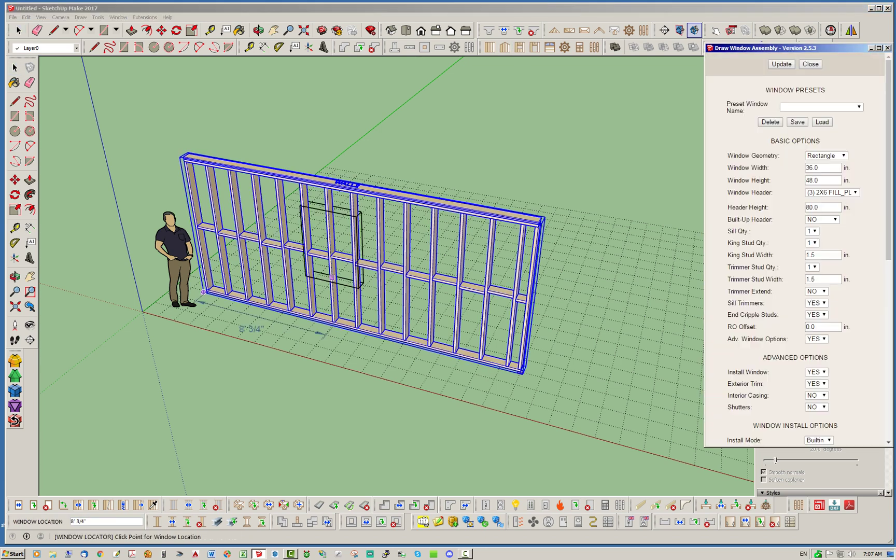
left_click(360, 343)
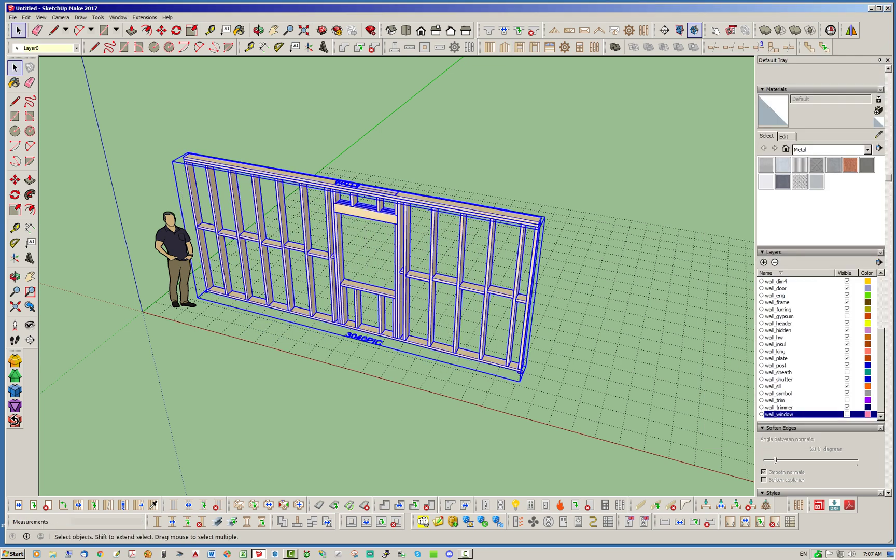
scroll(362, 193, "up", 3)
key("ctrl+t")
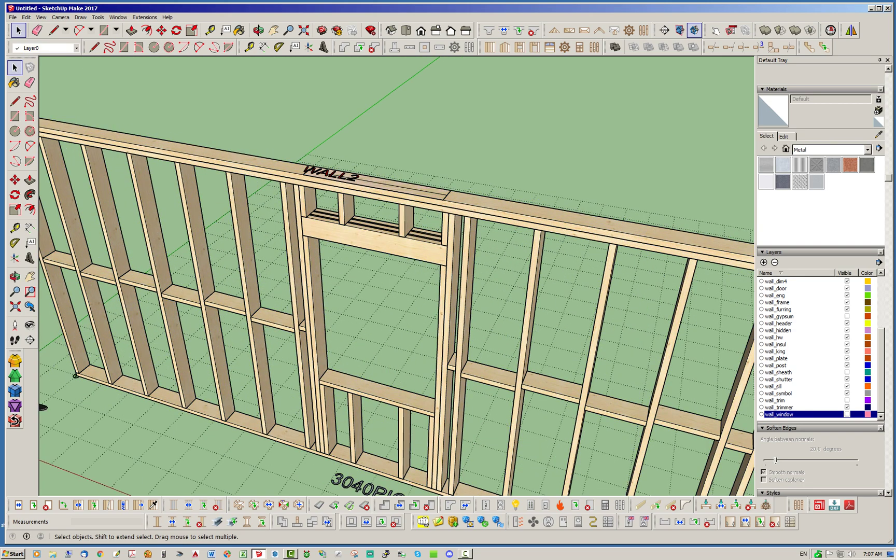
Step: Open the window assembly for editing and review the header options available for it
scroll(385, 254, "up", 2)
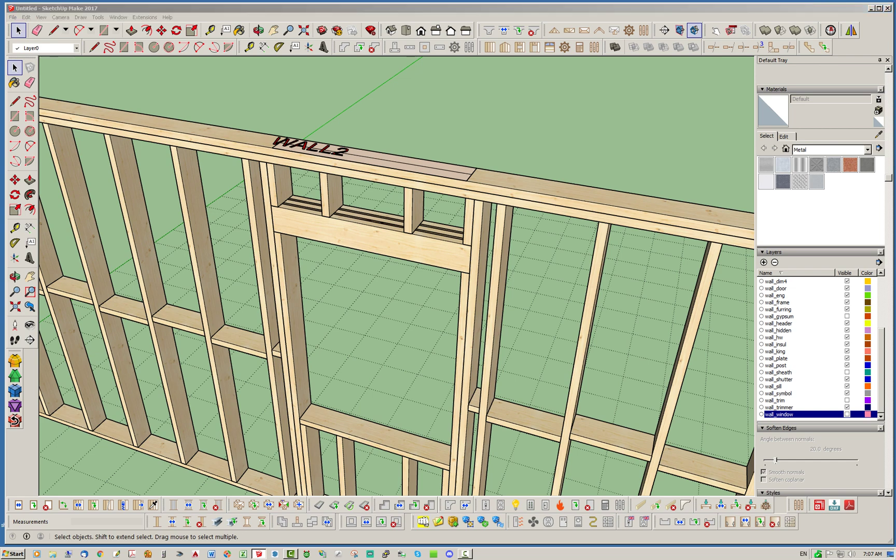
scroll(419, 220, "up", 5)
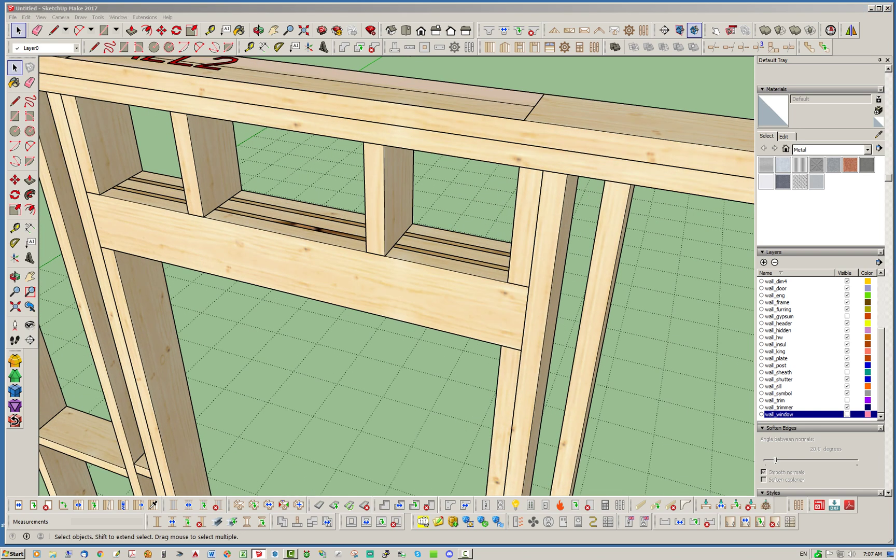
scroll(418, 220, "down", 6)
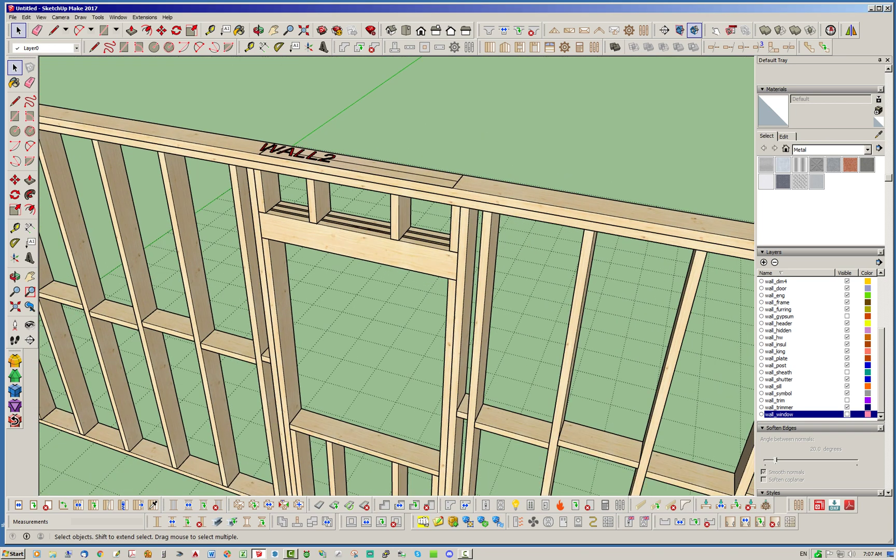
left_click(33, 505)
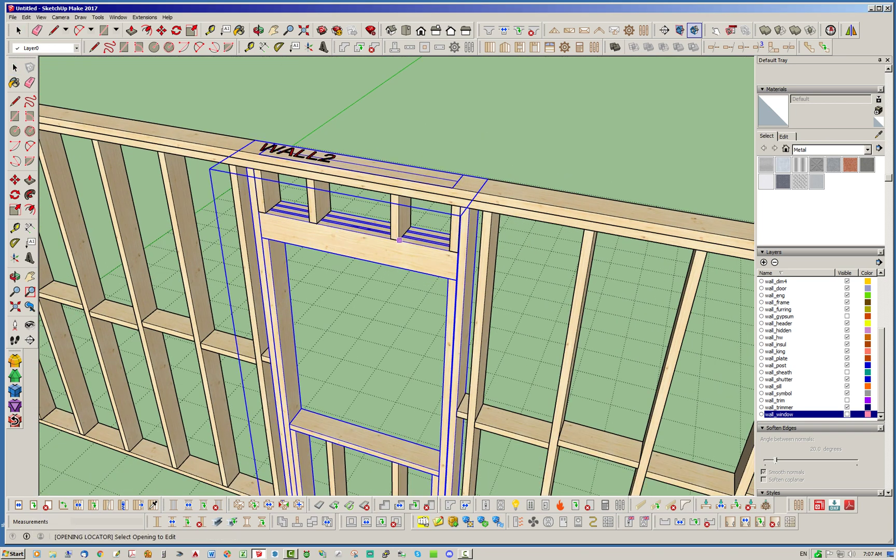
left_click(400, 240)
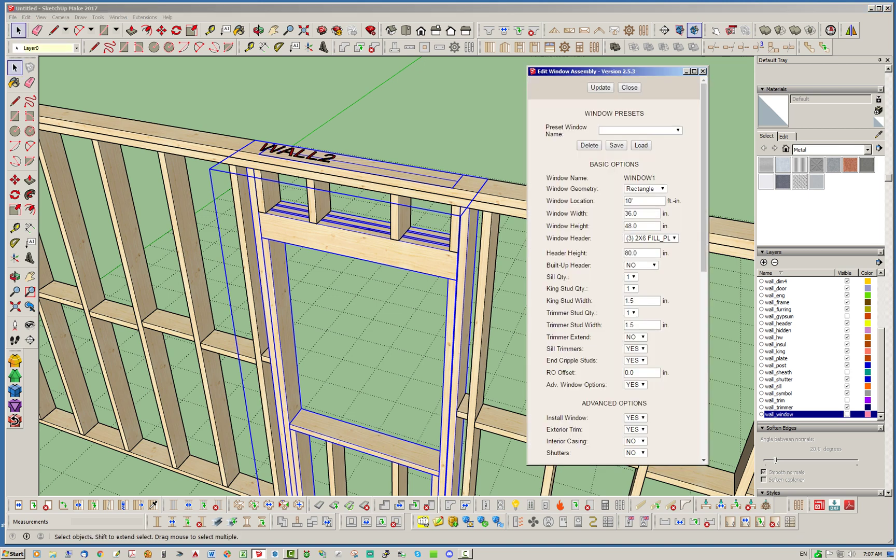
left_click(652, 238)
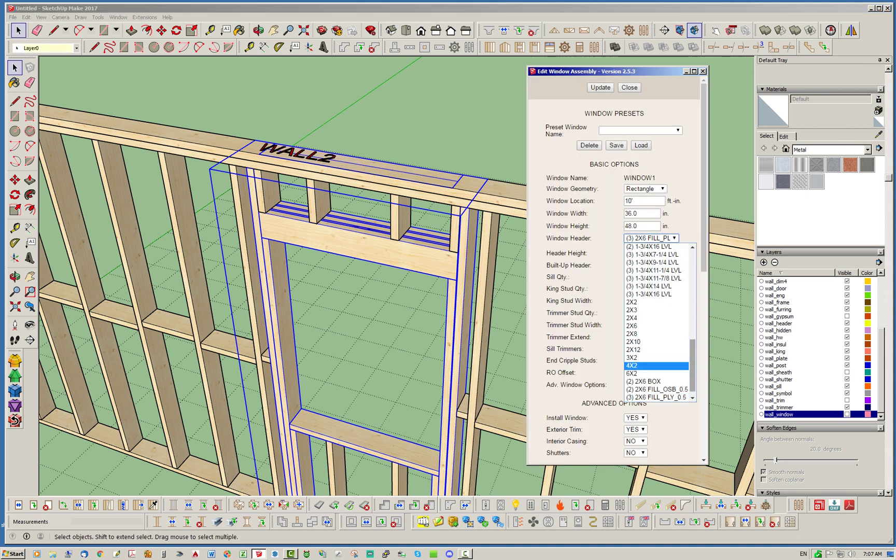
scroll(659, 321, "up", 10)
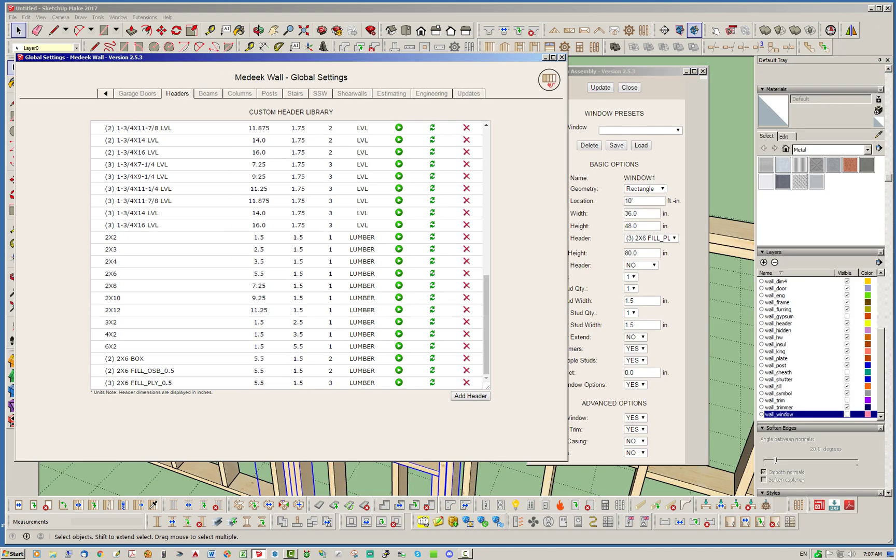
Step: Compare the window's header options with the entries of the custom header library from end to end
left_click_drag(290, 57, 280, 60)
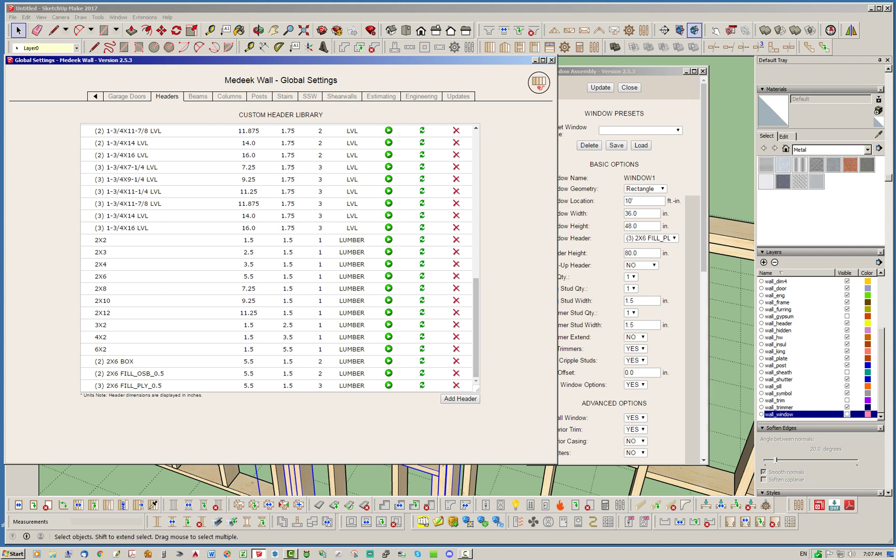
left_click(651, 238)
left_click(651, 238)
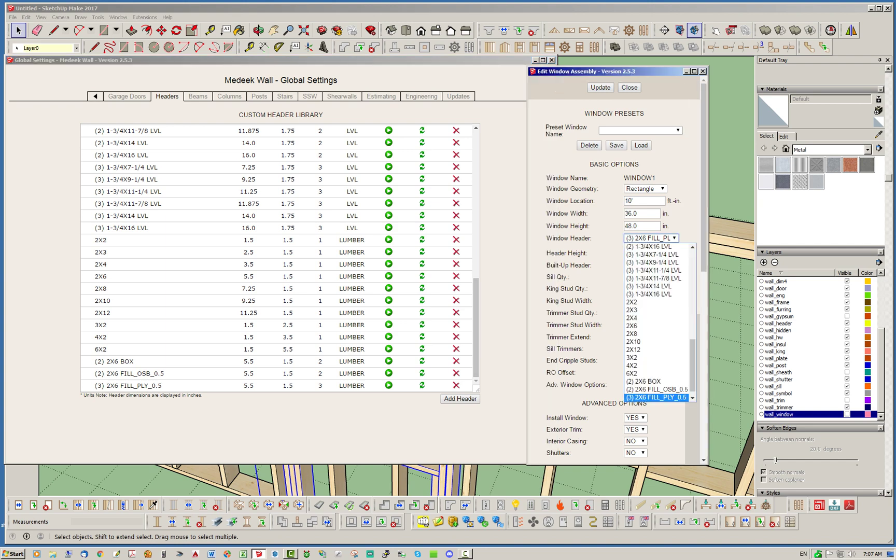
left_click_drag(693, 366, 693, 276)
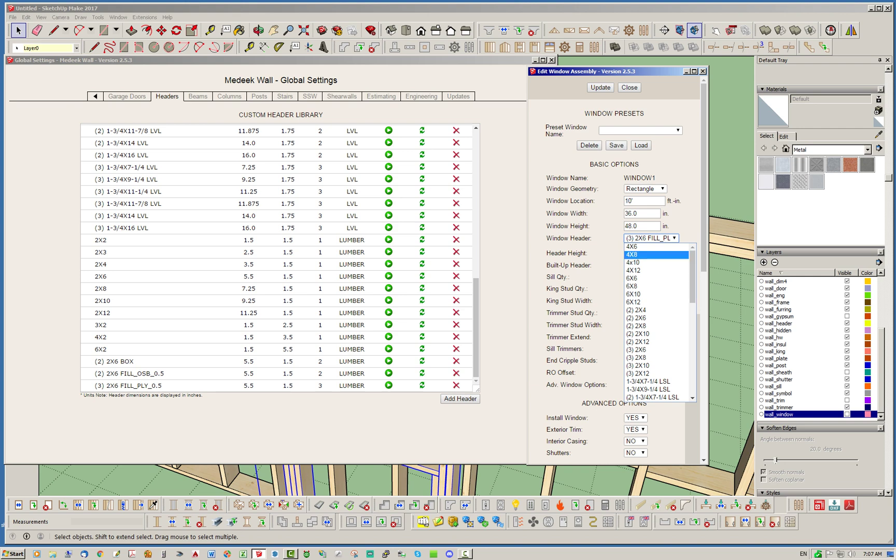
left_click_drag(475, 322, 476, 174)
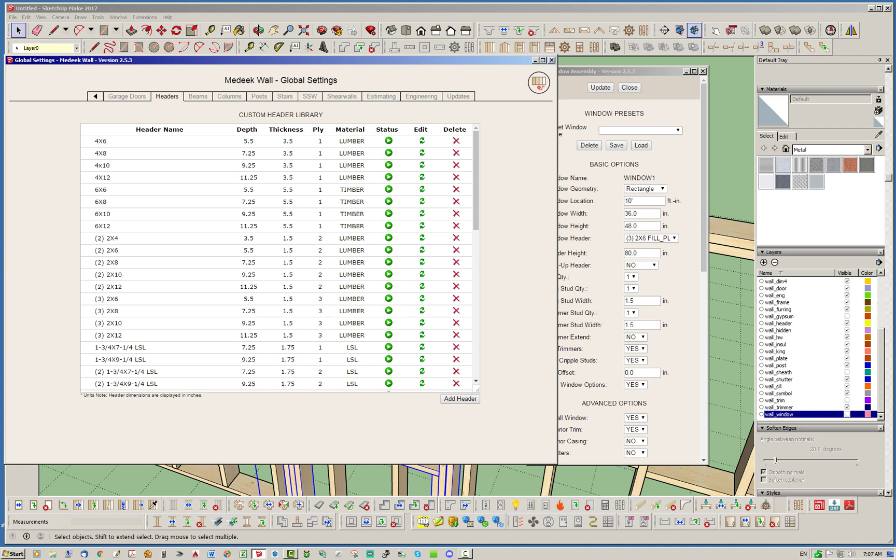
left_click_drag(476, 180, 476, 328)
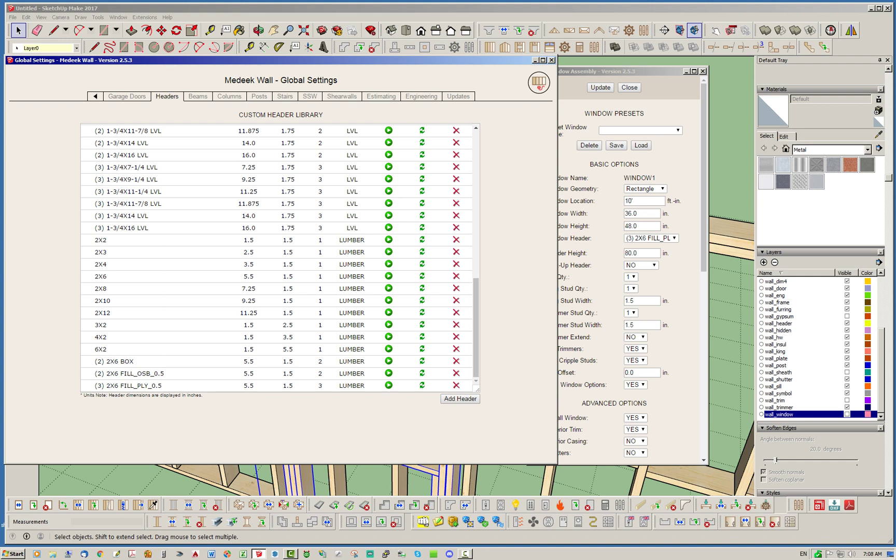
Step: Arrange the library and window settings side by side, recheck the final header entries against the options, and return to the library's start
mouse_move(281, 60)
left_mouse_down()
mouse_move(310, 227)
mouse_move(313, 70)
mouse_move(285, 90)
mouse_move(271, 74)
left_mouse_up()
left_click_drag(615, 71, 641, 69)
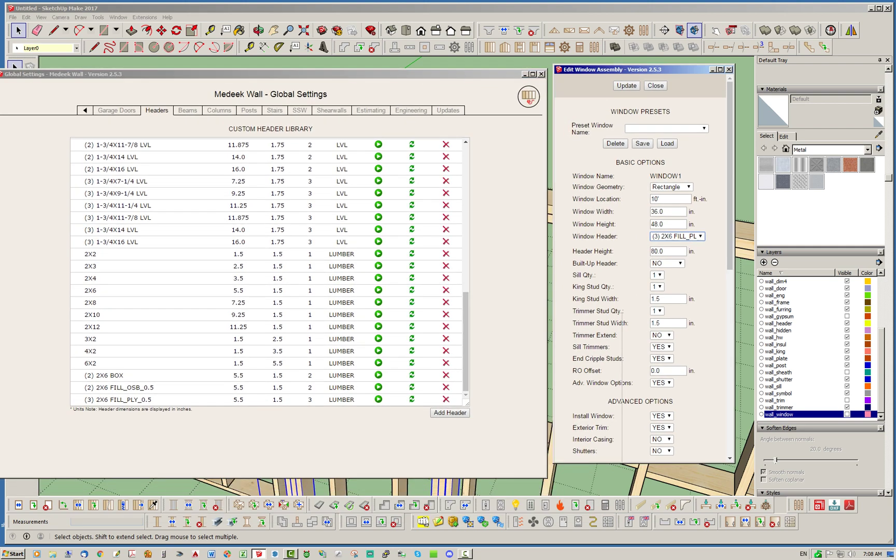
left_click(677, 236)
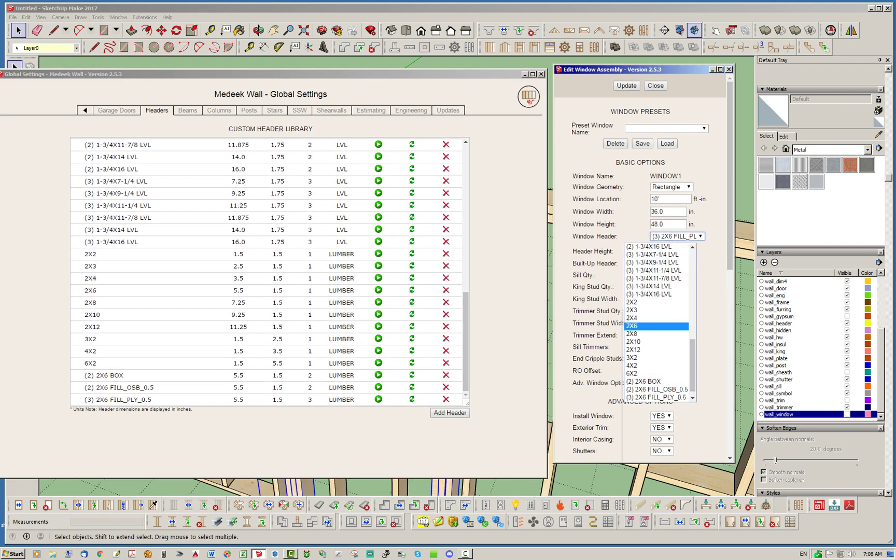
left_click_drag(270, 74, 336, 72)
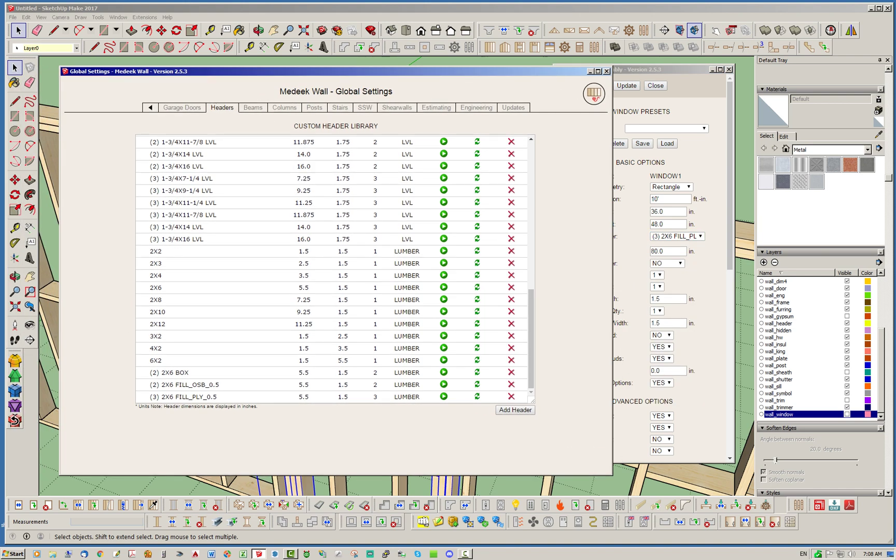
mouse_move(530, 338)
left_mouse_down()
mouse_move(531, 236)
mouse_move(531, 338)
left_mouse_up()
mouse_move(336, 71)
left_mouse_down()
mouse_move(359, 70)
mouse_move(328, 72)
mouse_move(345, 68)
mouse_move(336, 66)
left_mouse_up()
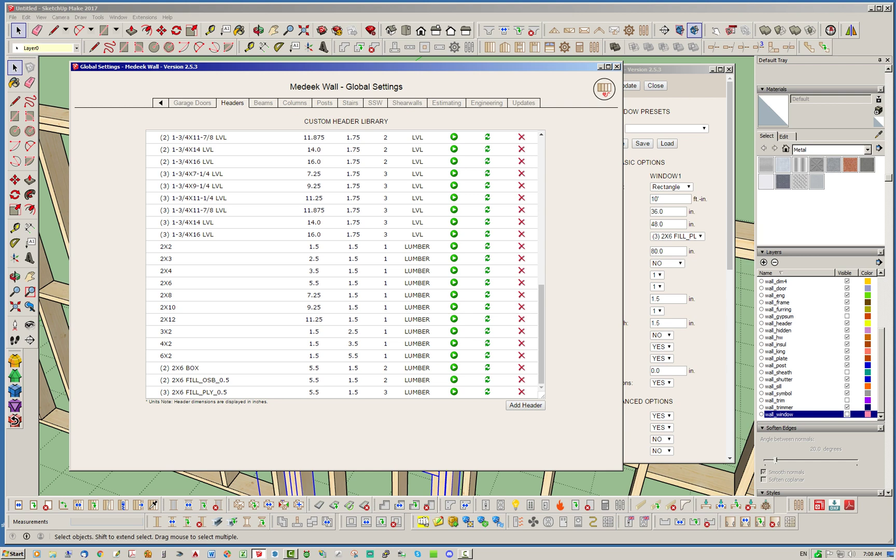
left_click_drag(541, 334, 541, 187)
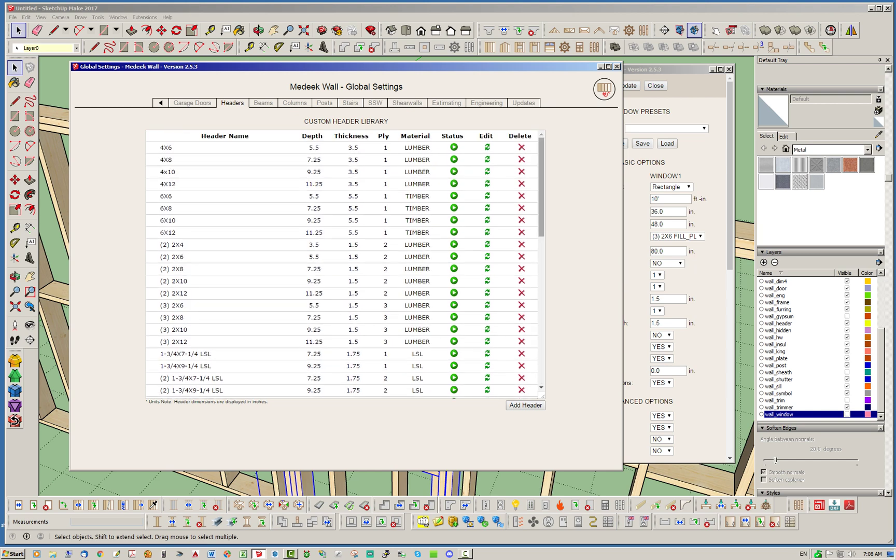
Step: Review the custom header library from end to end, including the final (2) 2X6 BOX, (2) 2X6 FILL_OSB_0.5 and (3) 2X6 FILL_PLY_0.5 entries
left_click_drag(541, 187, 541, 334)
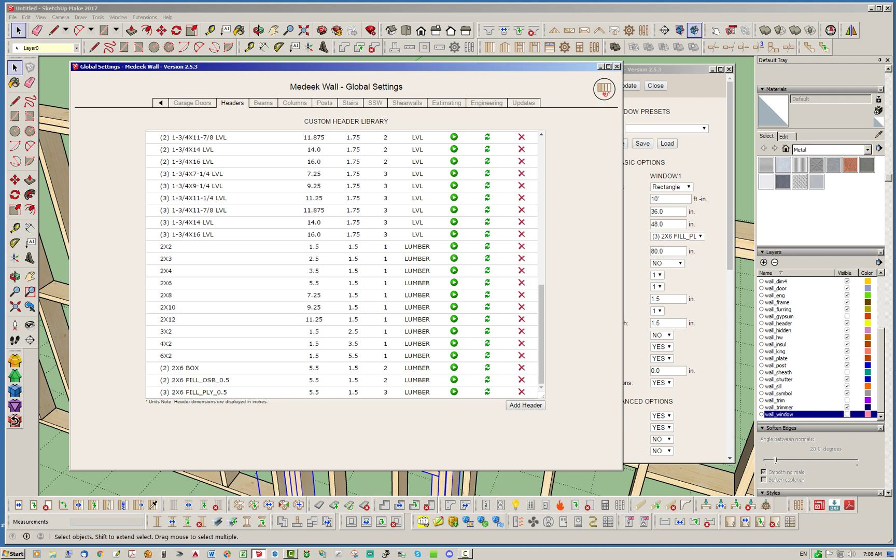
mouse_move(541, 334)
left_mouse_down()
mouse_move(541, 320)
mouse_move(541, 334)
left_mouse_up()
left_click_drag(346, 67, 379, 75)
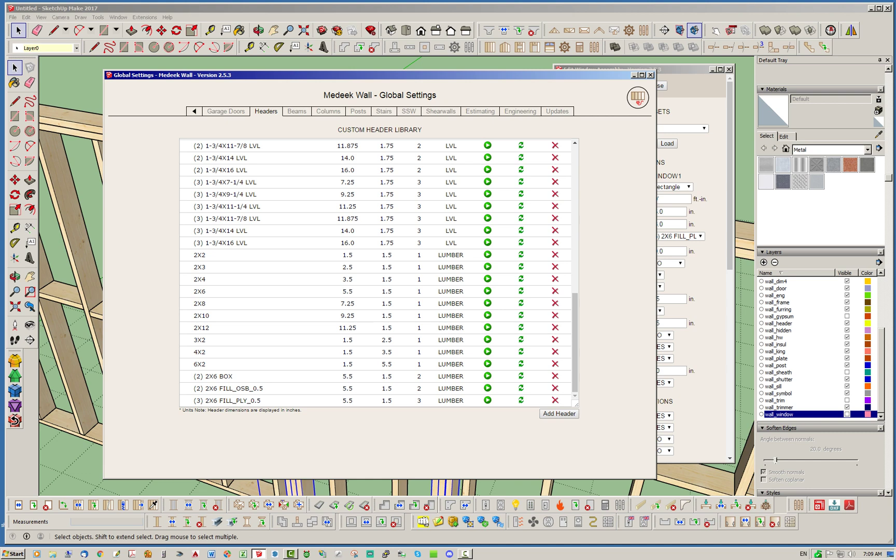
left_click_drag(575, 342, 575, 195)
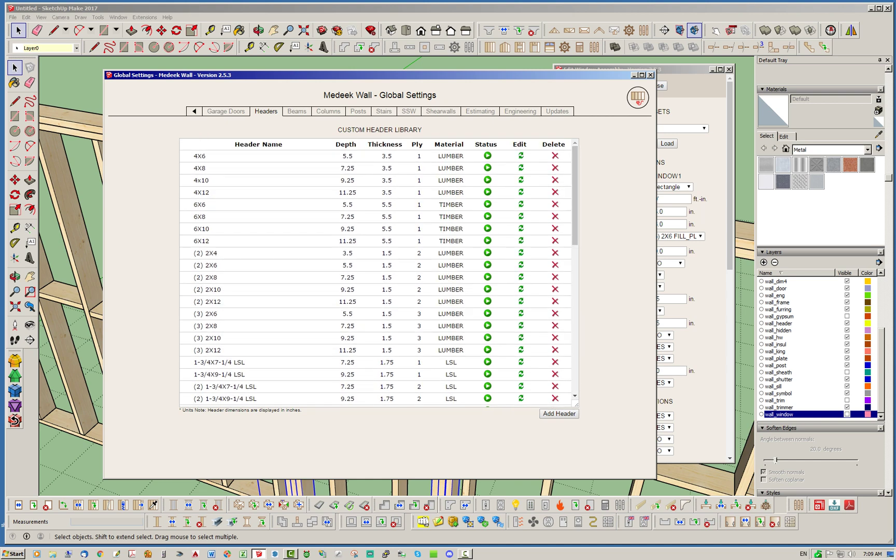
left_click_drag(575, 195, 575, 343)
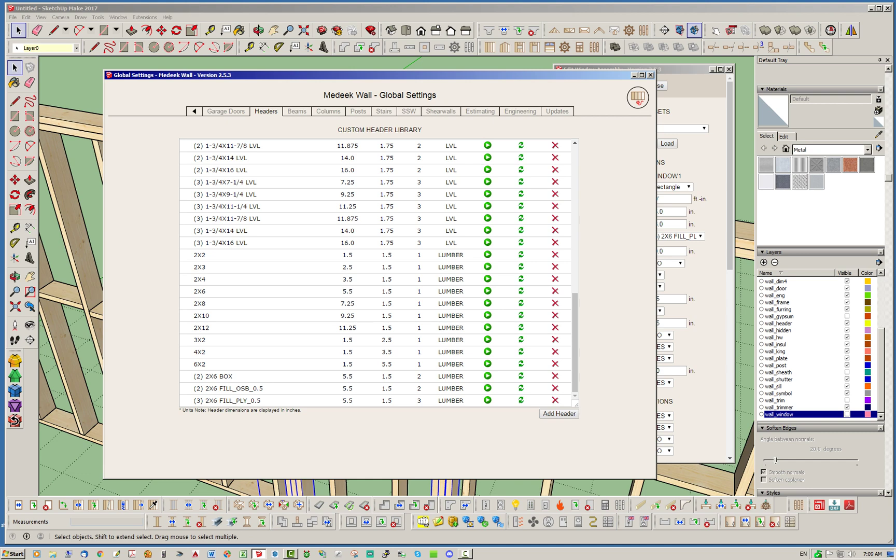
left_click_drag(219, 376, 232, 376)
Step: Move the header library aside, change the window's header to (2) 2X6 BOX, update the assembly and inspect the framing
left_click_drag(116, 76, 894, 60)
left_click(678, 236)
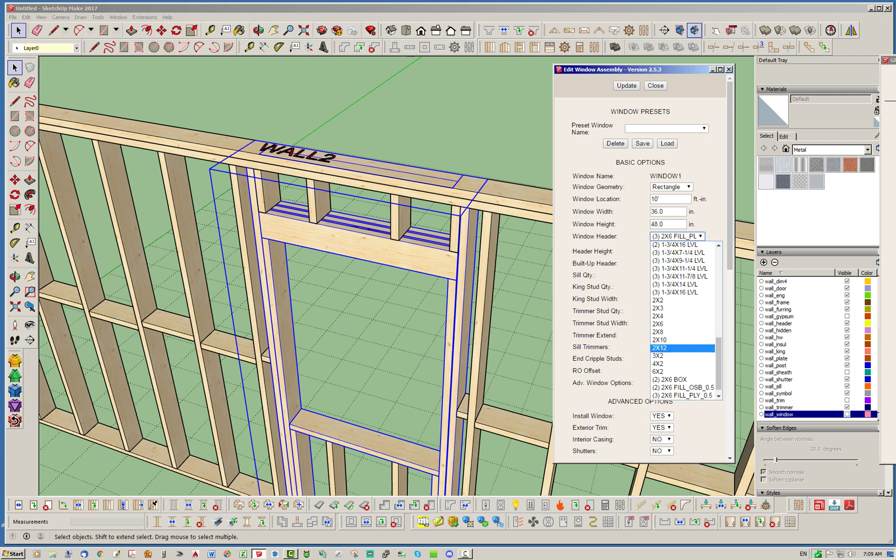
left_click(683, 379)
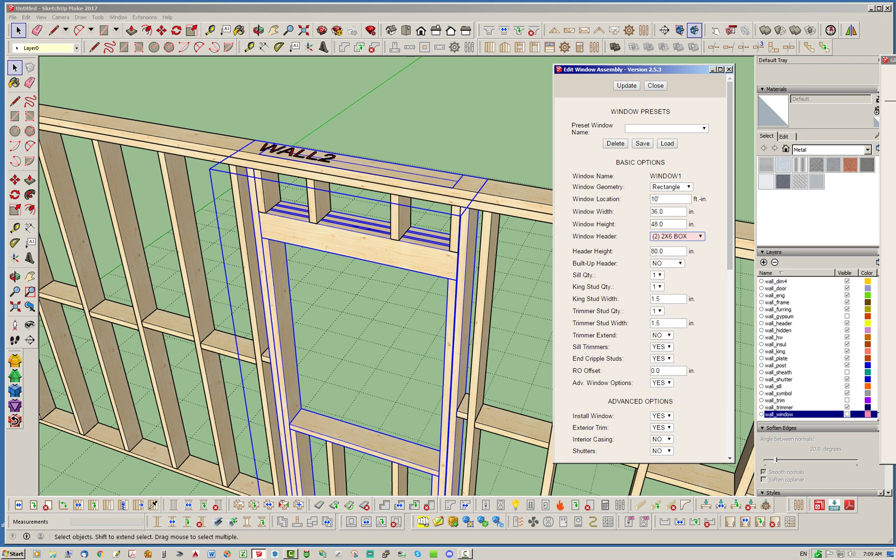
left_click(626, 86)
middle_click_drag(57, 327, 74, 326)
scroll(316, 208, "up", 6)
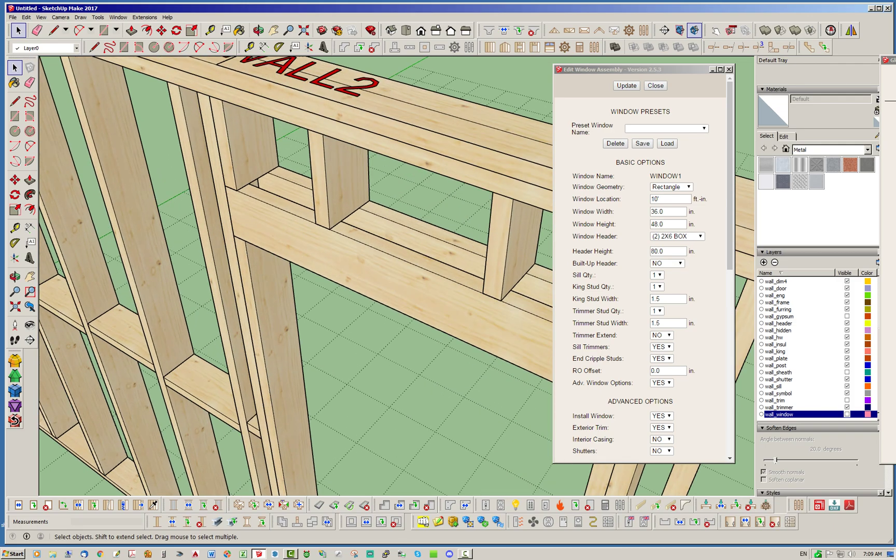
middle_click_drag(316, 207, 295, 186)
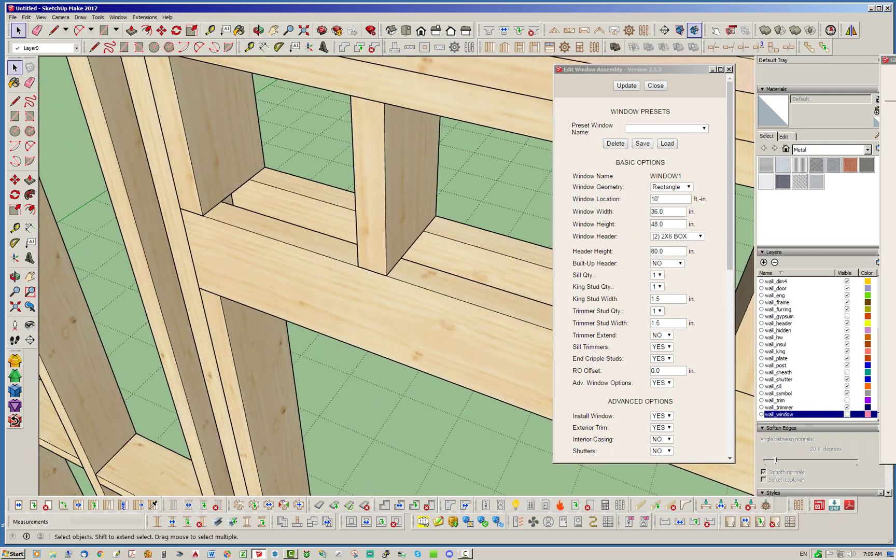
scroll(384, 290, "down", 6)
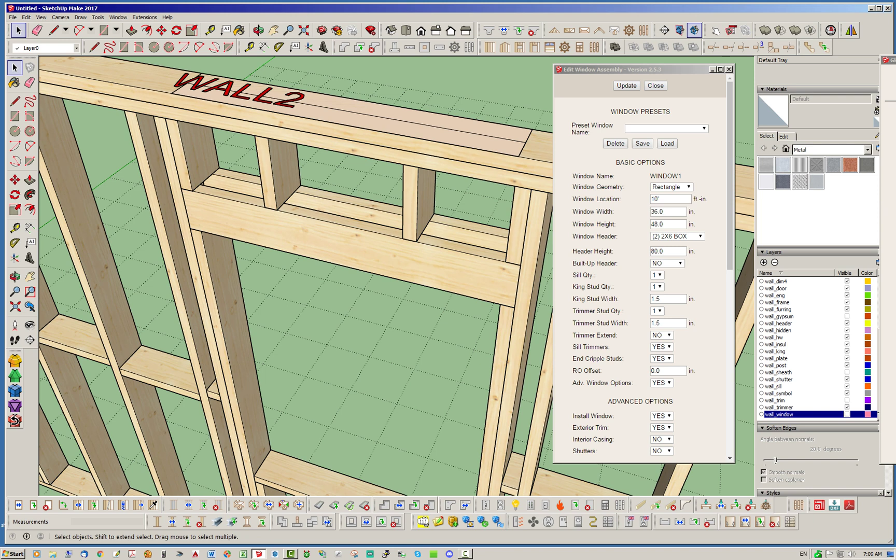
Step: Set the window's built-up header option to BOTH, update the assembly and finish editing it
left_click(667, 263)
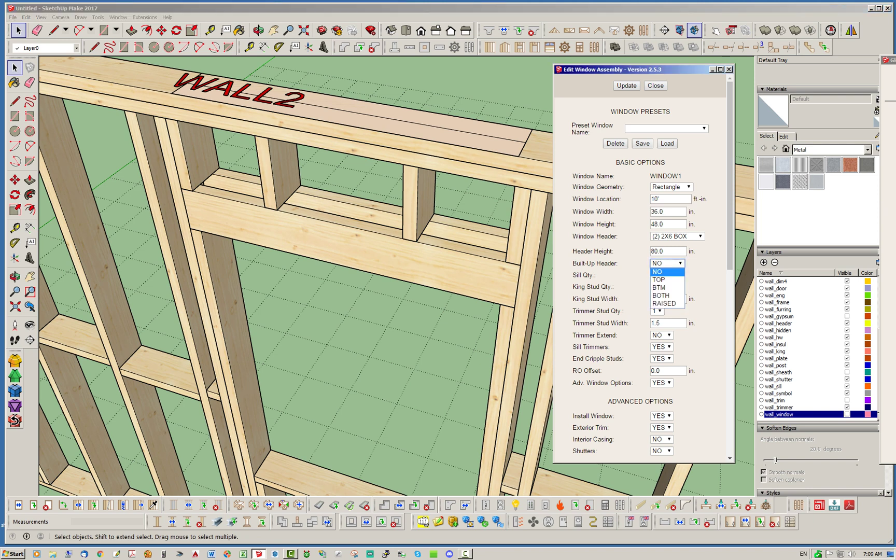
left_click(661, 295)
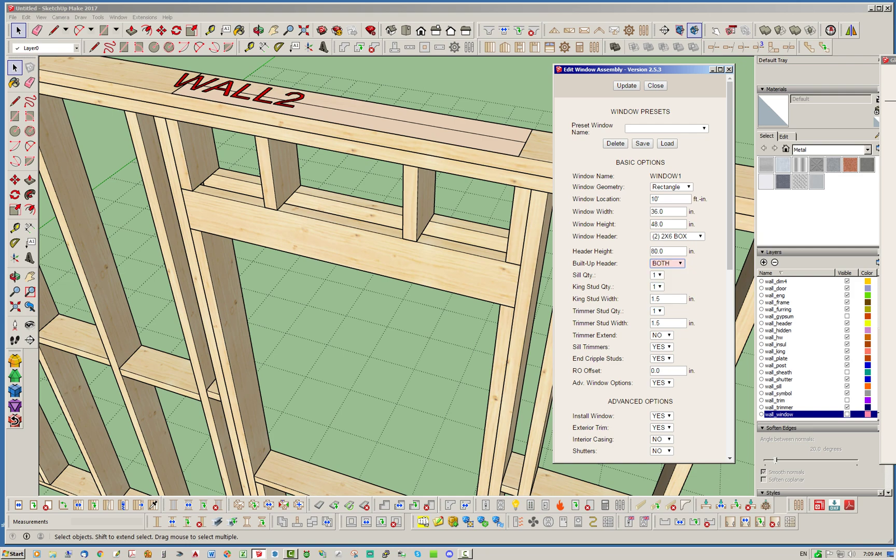
left_click(626, 85)
middle_click_drag(353, 291, 322, 280)
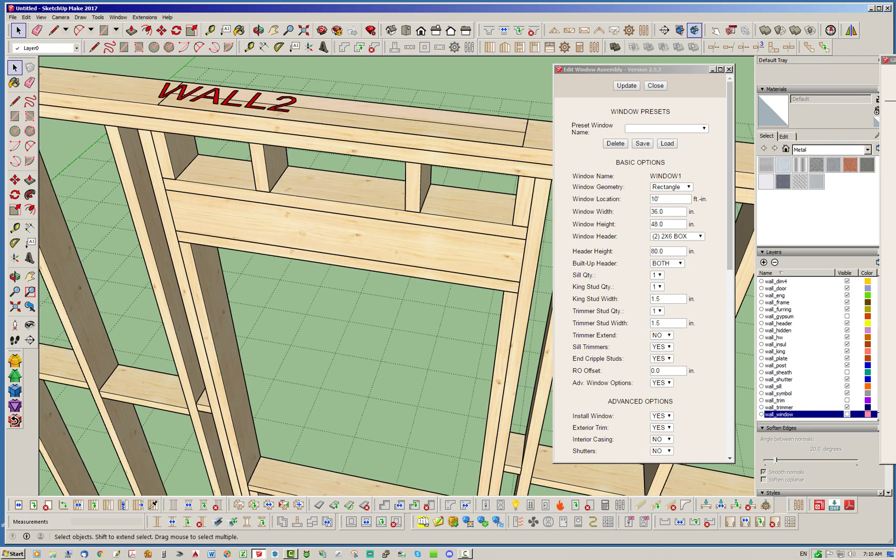
scroll(161, 171, "down", 3)
middle_click_drag(161, 171, 188, 146, "shift")
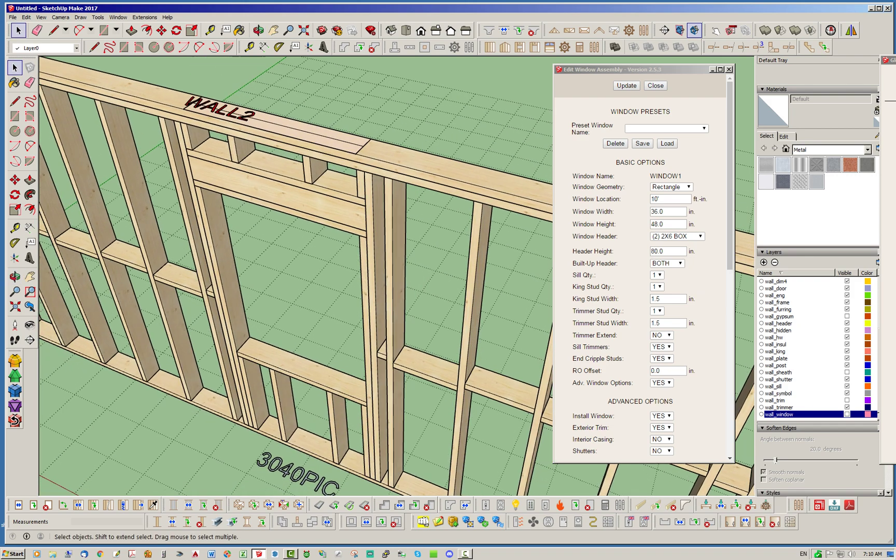
left_click(655, 85)
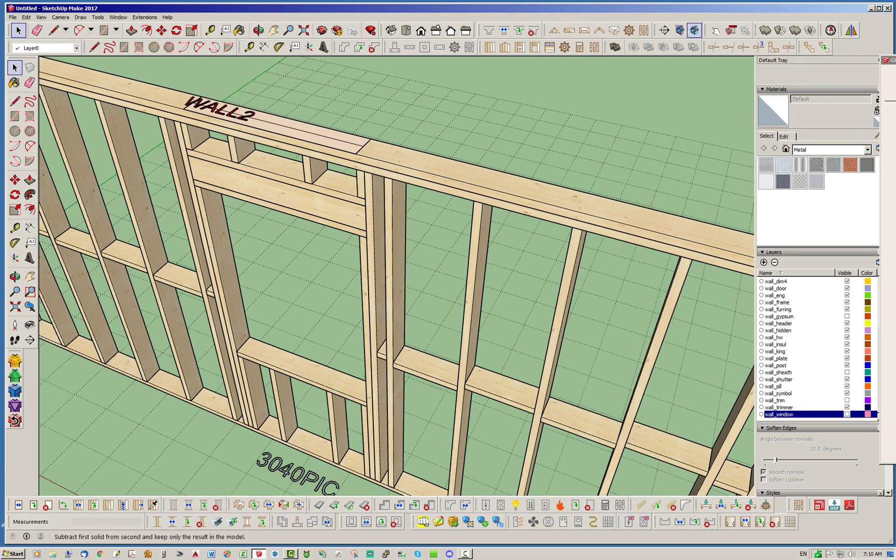
Step: Place a section plane on the end face of the wall, perpendicular to its length
left_click(665, 30)
scroll(280, 180, "down", 5)
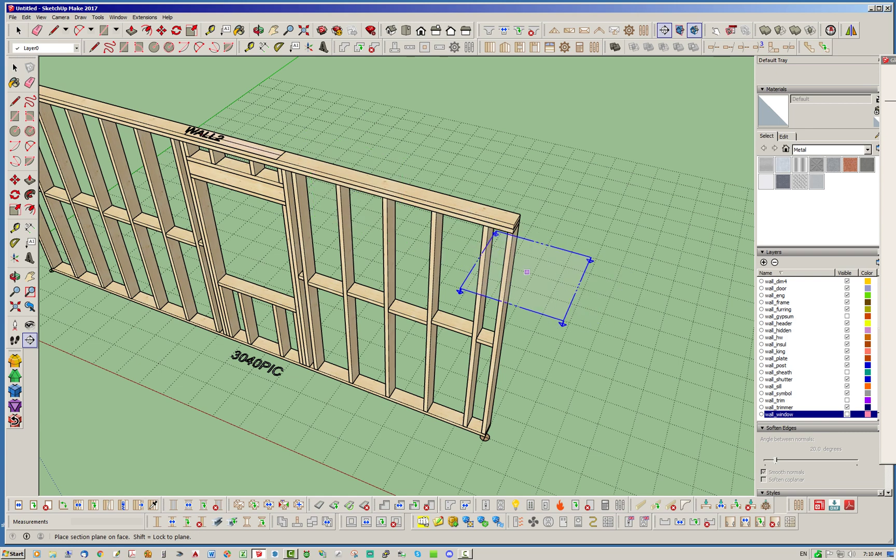
scroll(527, 272, "down", 3)
left_click(446, 257)
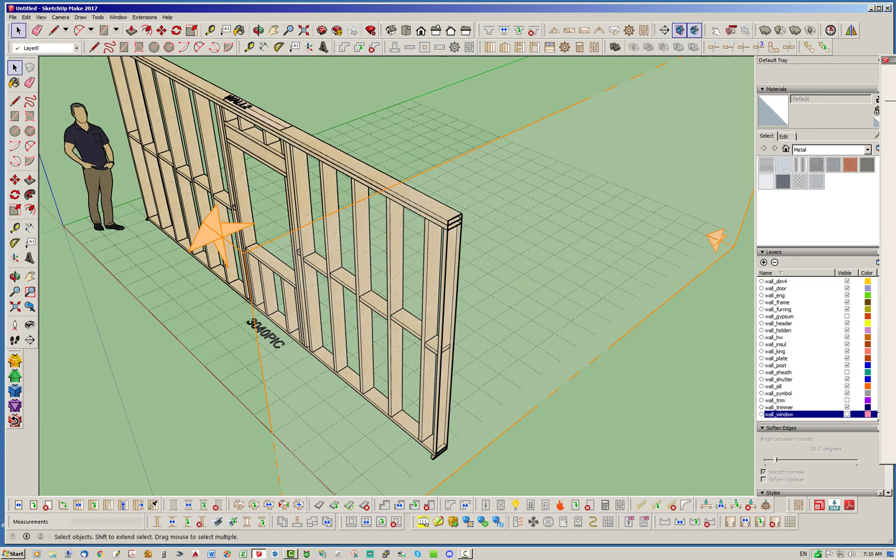
Step: Move the section plane about 7' 8" along the wall so it cuts through the window opening and header
key("m")
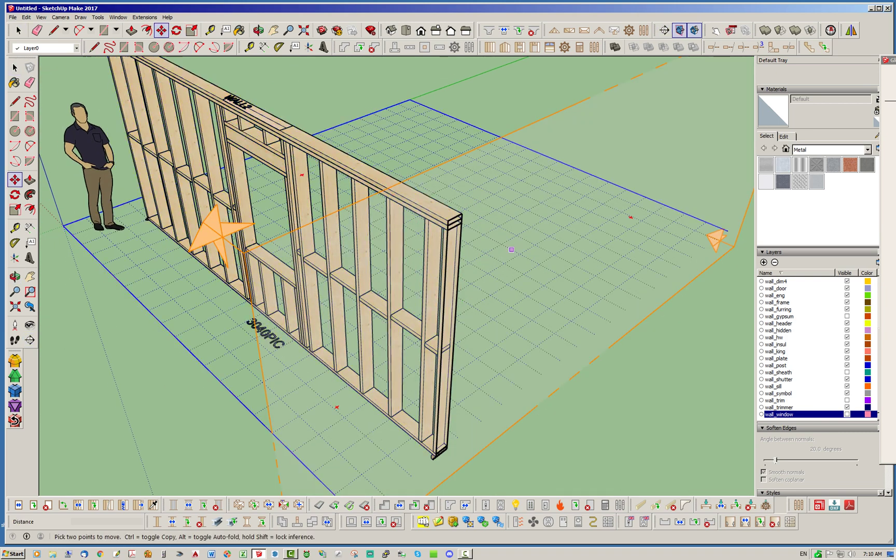
left_click(145, 220)
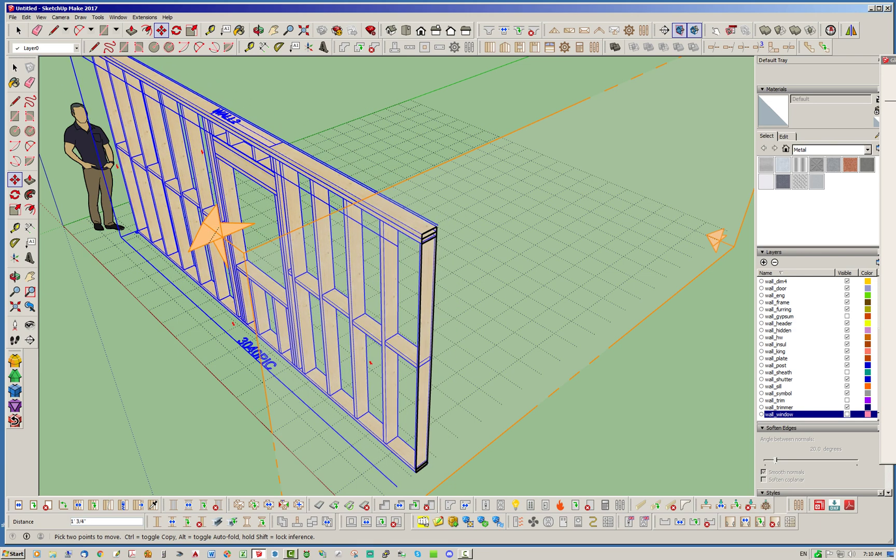
key("Escape")
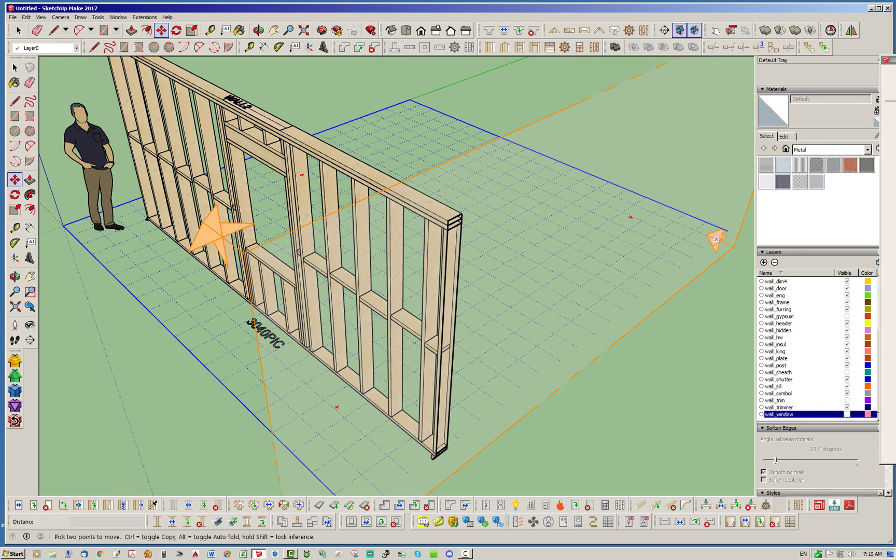
left_click(514, 133)
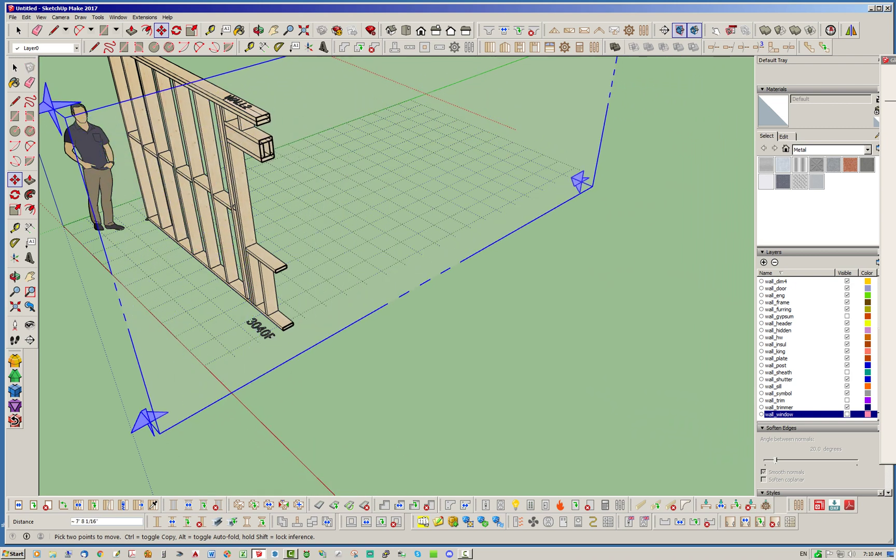
left_click(332, 58)
left_click(18, 30)
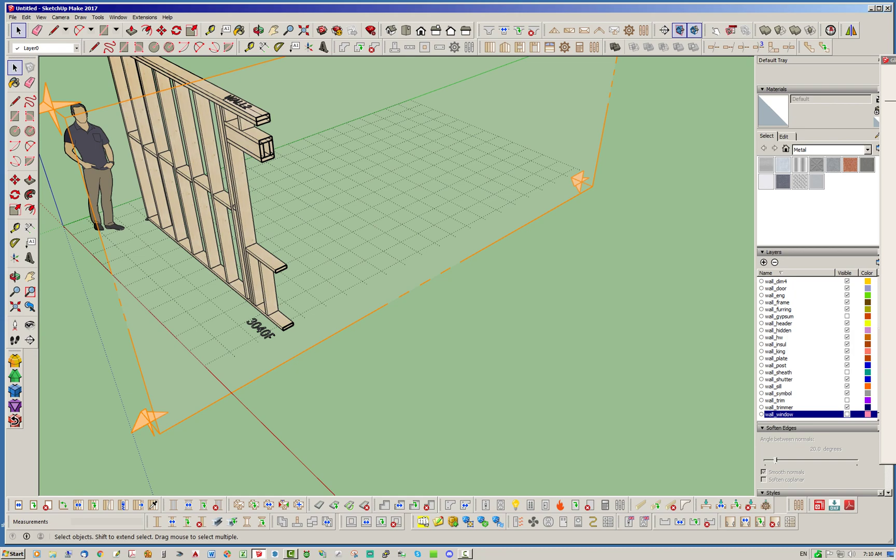
Step: Examine the cut end of the built-up box header and the surrounding wall framing from several angles
scroll(140, 73, "up", 7)
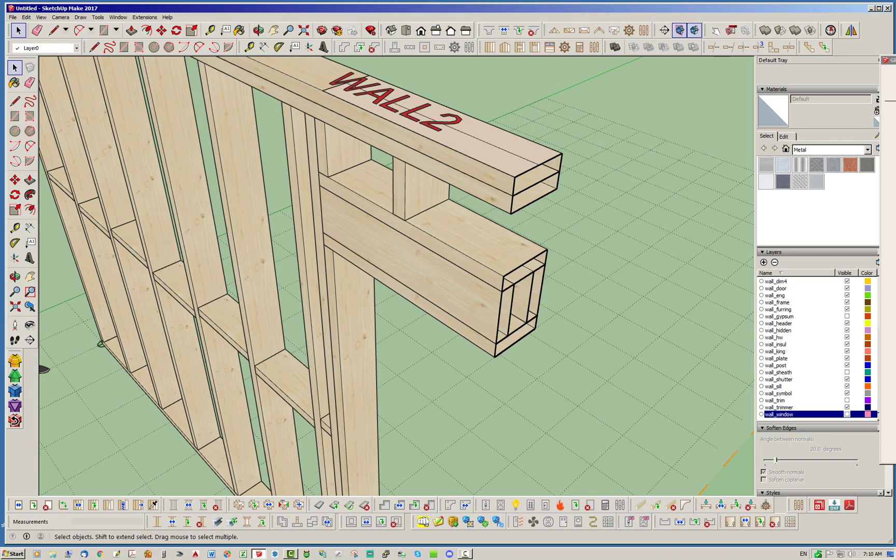
mouse_move(457, 233)
middle_mouse_down()
mouse_move(404, 181)
mouse_move(291, 151)
mouse_move(404, 181)
mouse_move(451, 228)
middle_mouse_up()
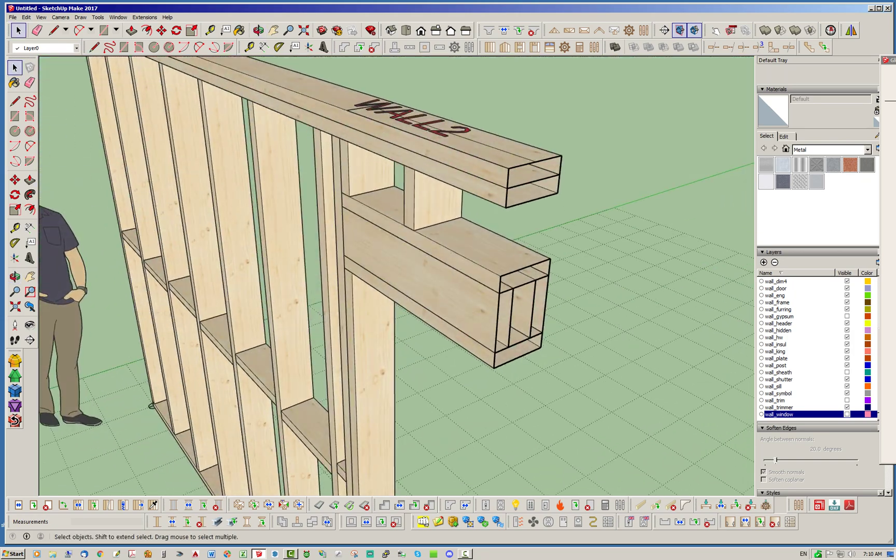
scroll(367, 265, "down", 4)
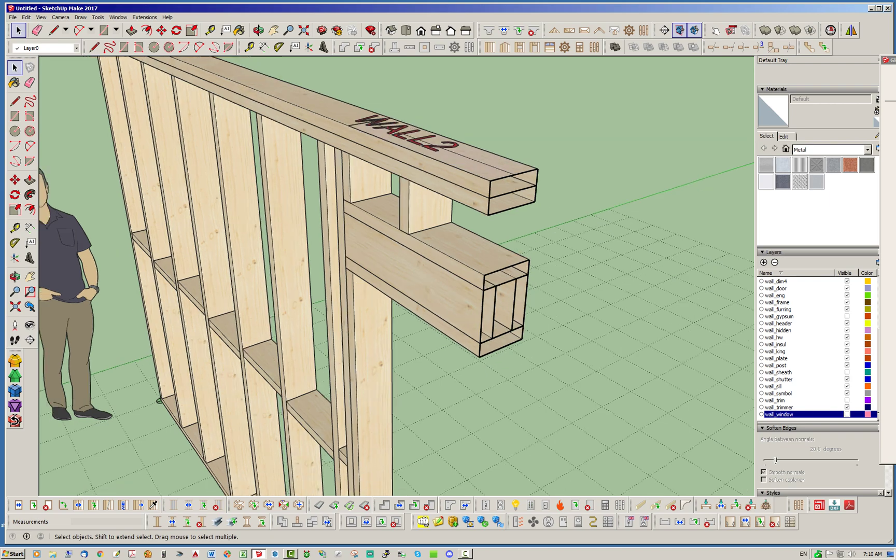
middle_click_drag(367, 264, 410, 317)
scroll(340, 255, "up", 5)
scroll(453, 259, "down", 8)
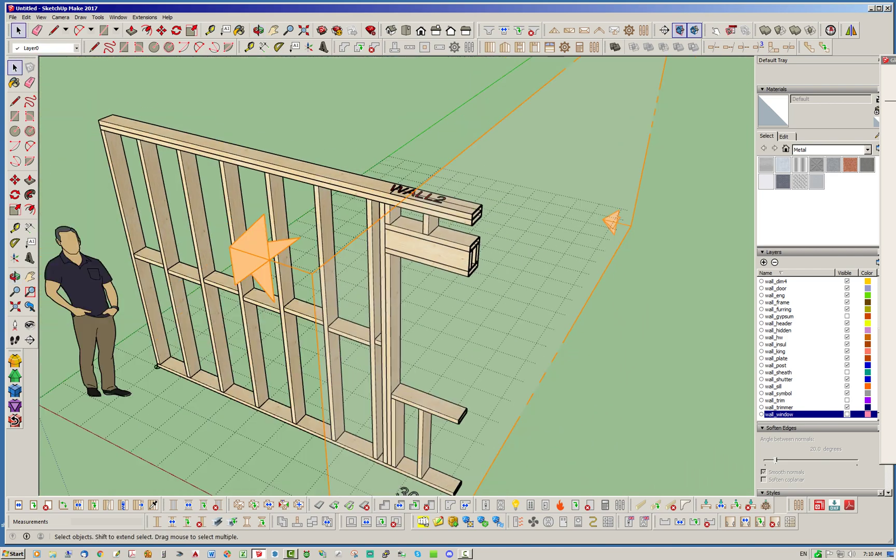
middle_click_drag(539, 246, 498, 264)
middle_click_drag(352, 234, 368, 233)
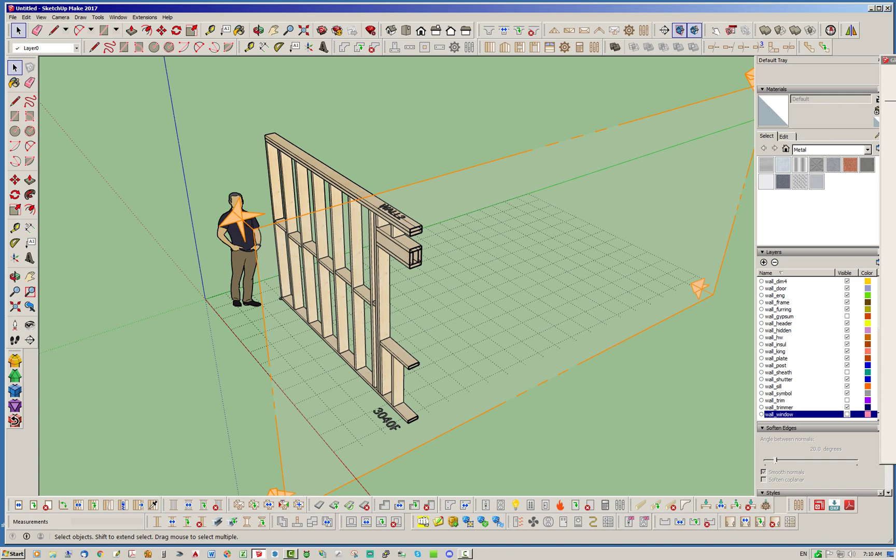
Step: Delete the section plane to show the whole wall again
left_click(446, 174)
key("Delete")
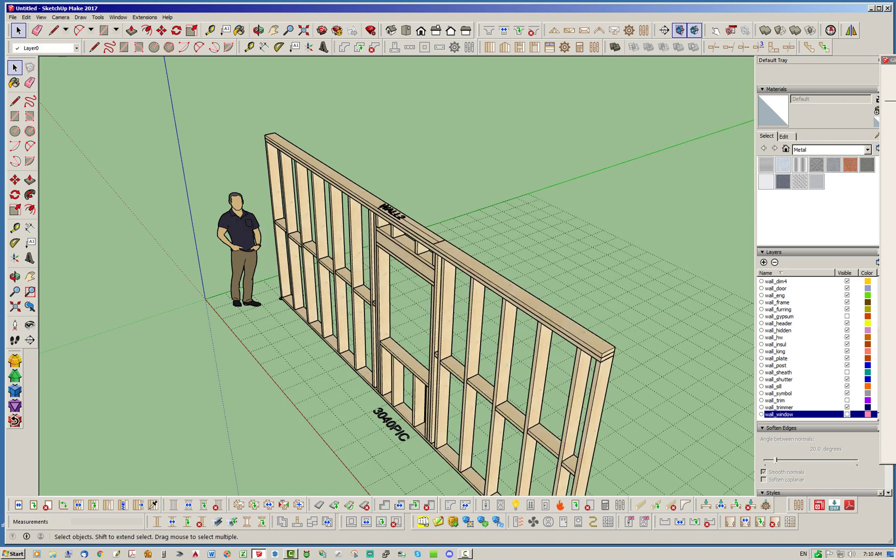
middle_click_drag(394, 233, 413, 239)
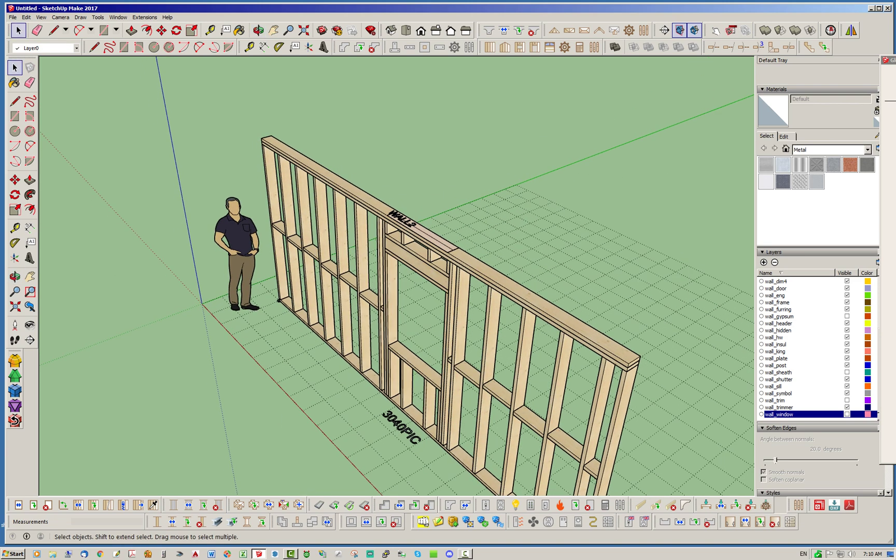
Step: Open the wall's window opening for editing and set its header to (2) 2X6 FILL_OSB_0.5
left_click(33, 505)
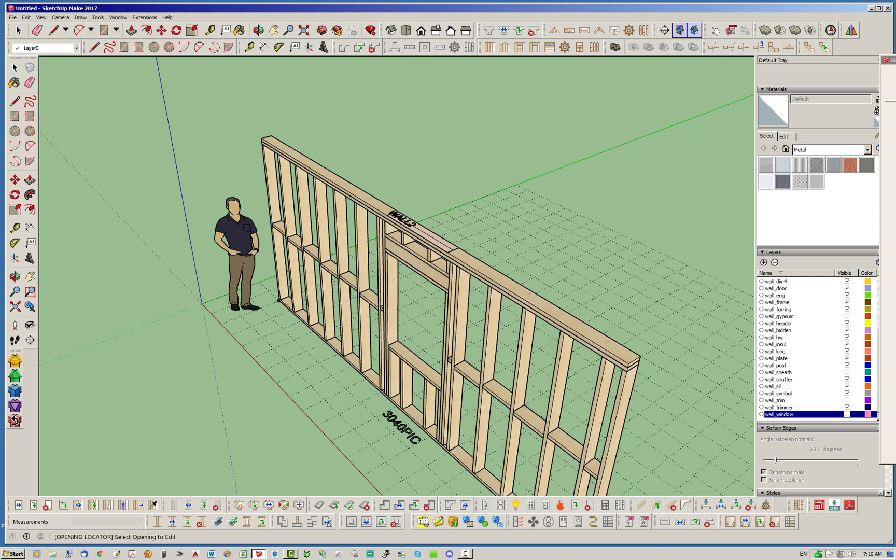
left_click(428, 260)
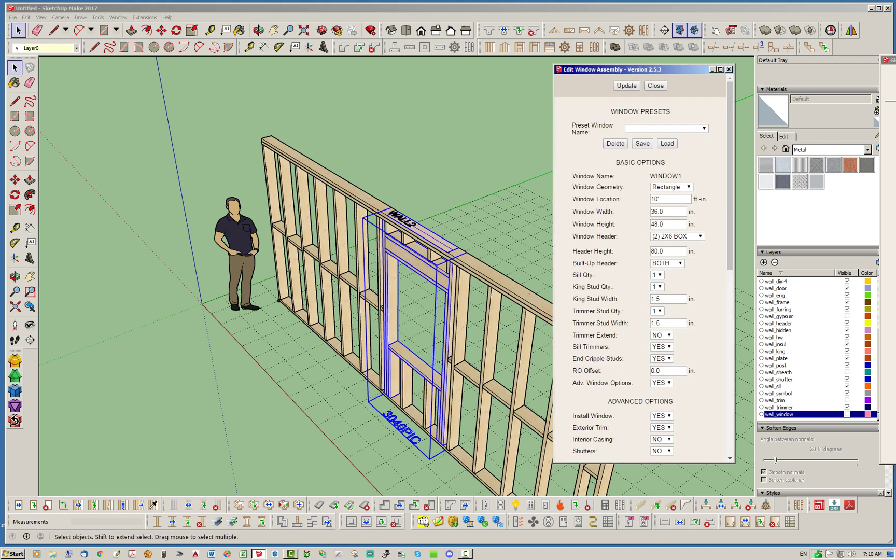
left_click(676, 236)
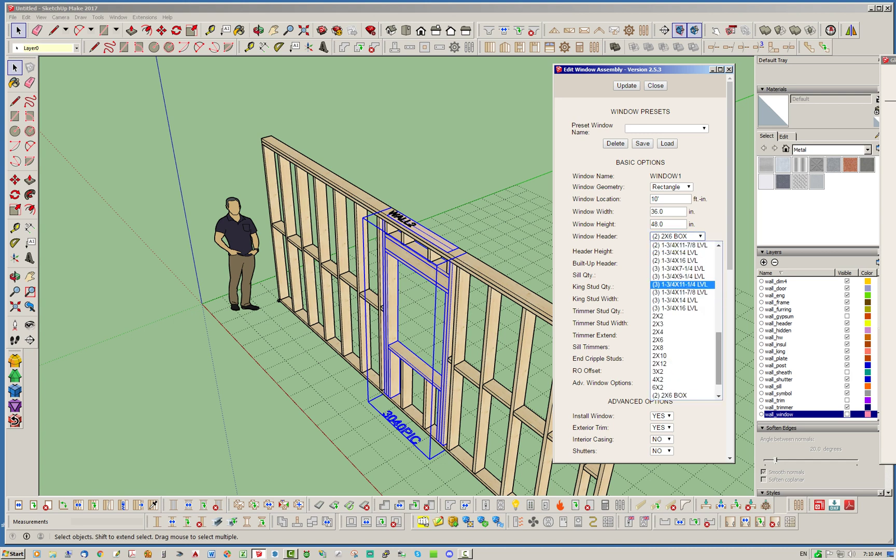
left_click_drag(718, 358, 719, 369)
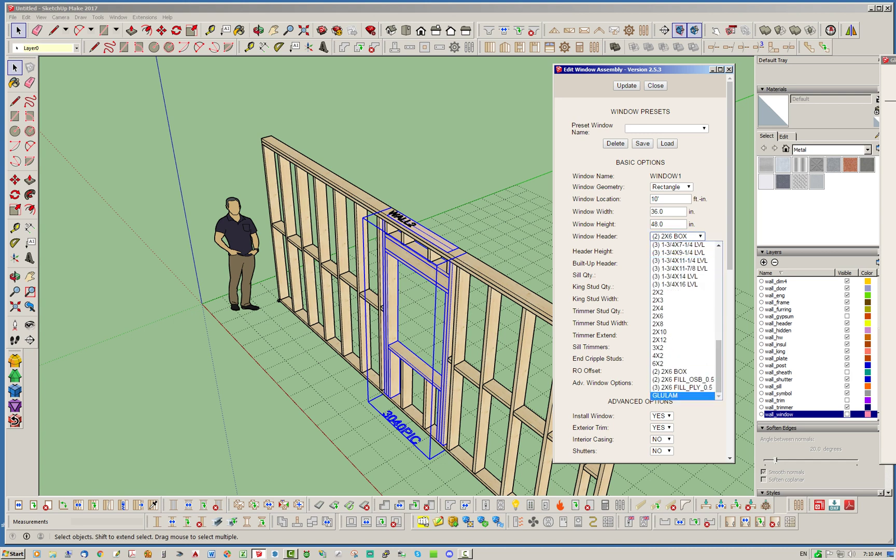
key("Up")
key("Up")
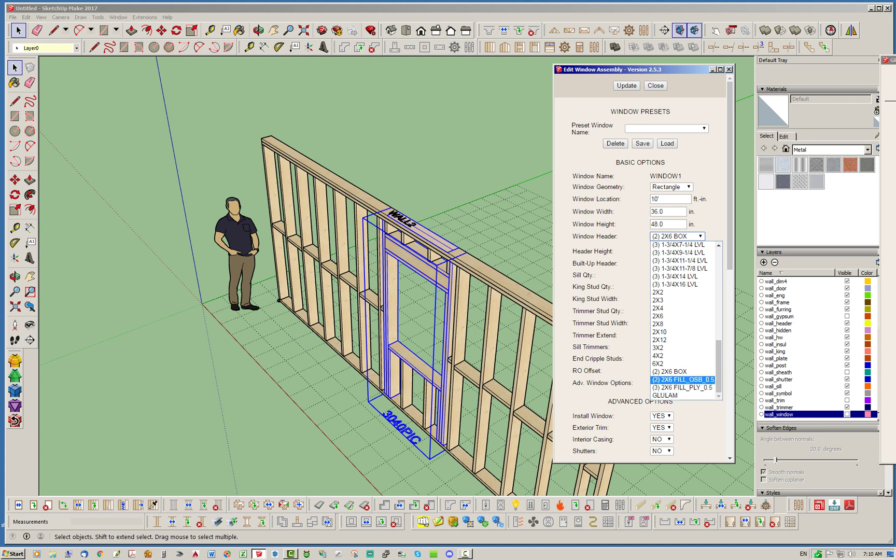
key("Return")
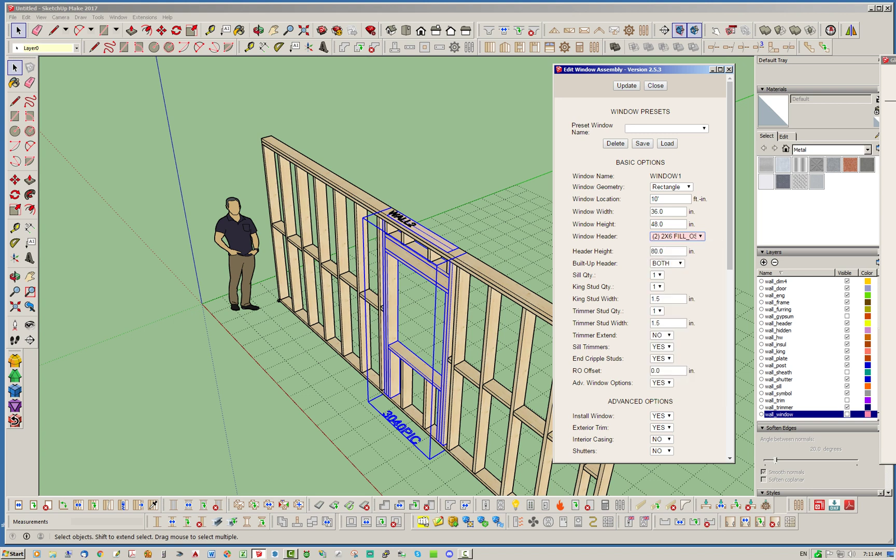
Step: Set the window's built-up header option to NO and update the window assembly
left_click(667, 263)
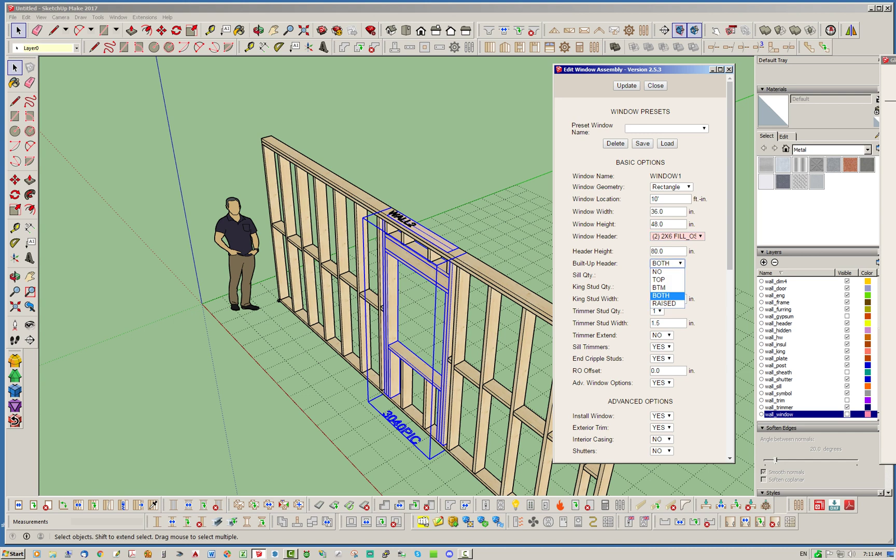
key("Up")
key("Up")
key("Up")
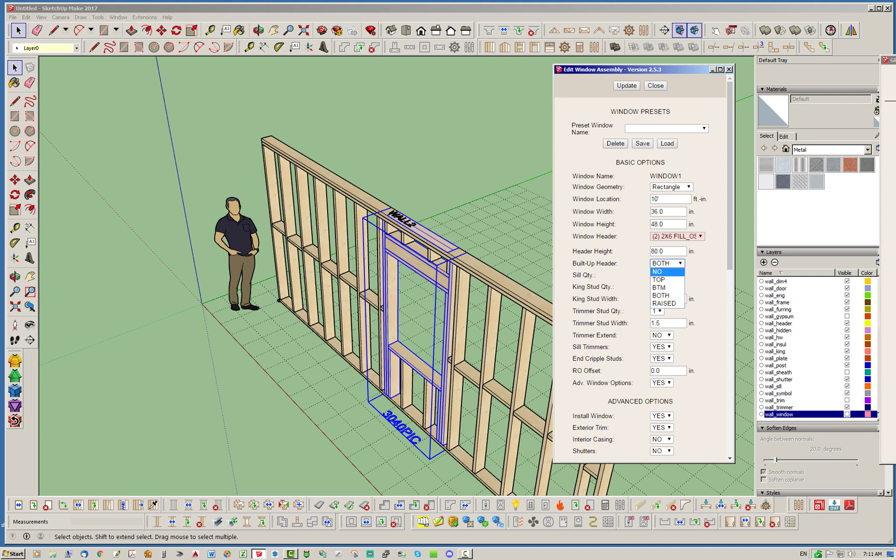
left_click(658, 271)
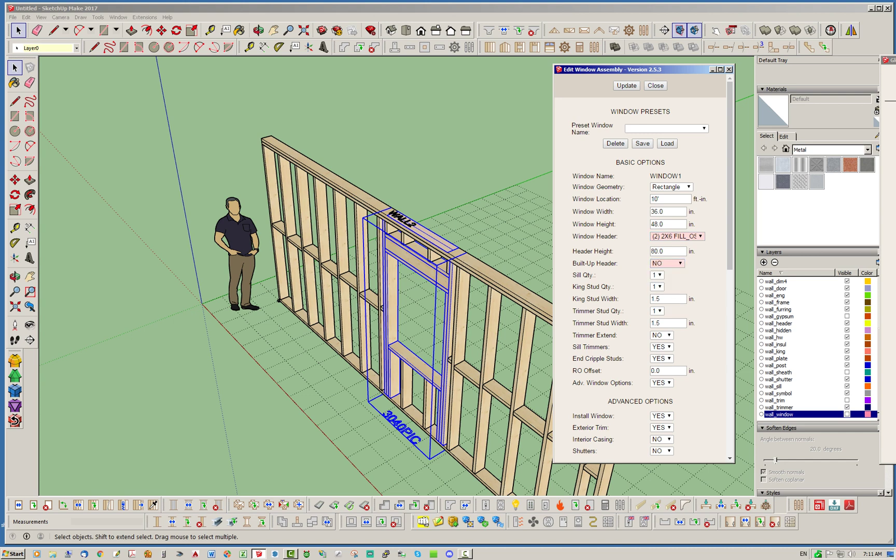
left_click(626, 86)
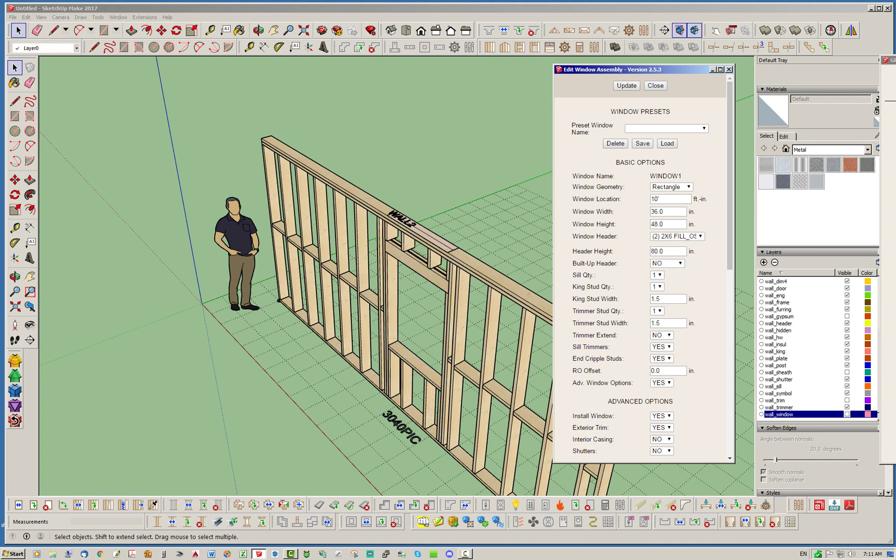
Step: Examine the OSB filler between the two header plies from both sides of the wall
left_click_drag(638, 69, 768, 77)
scroll(389, 239, "up", 8)
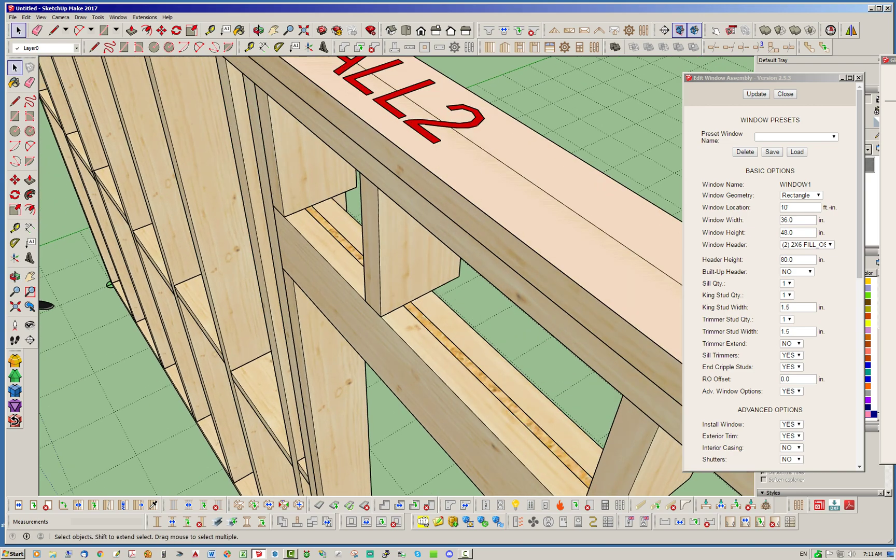
middle_click_drag(389, 239, 462, 179)
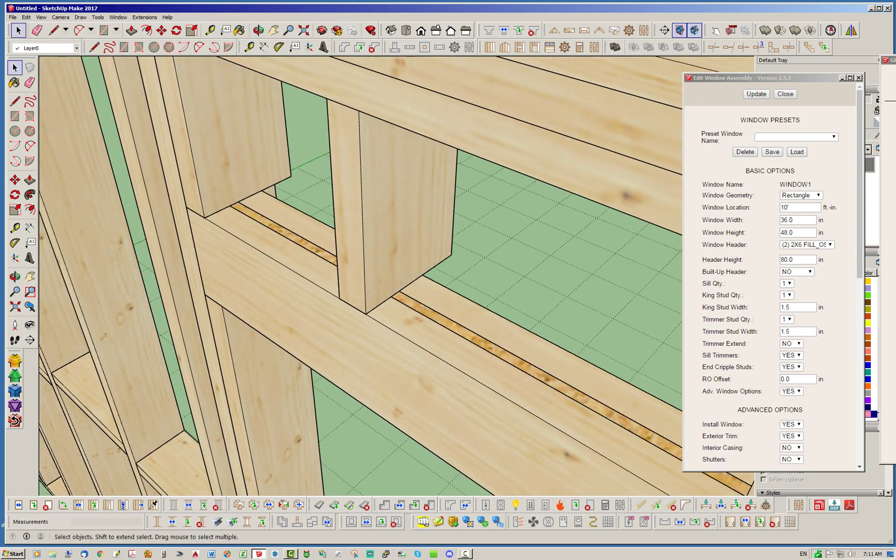
scroll(311, 238, "down", 3)
middle_click_drag(311, 239, 151, 259)
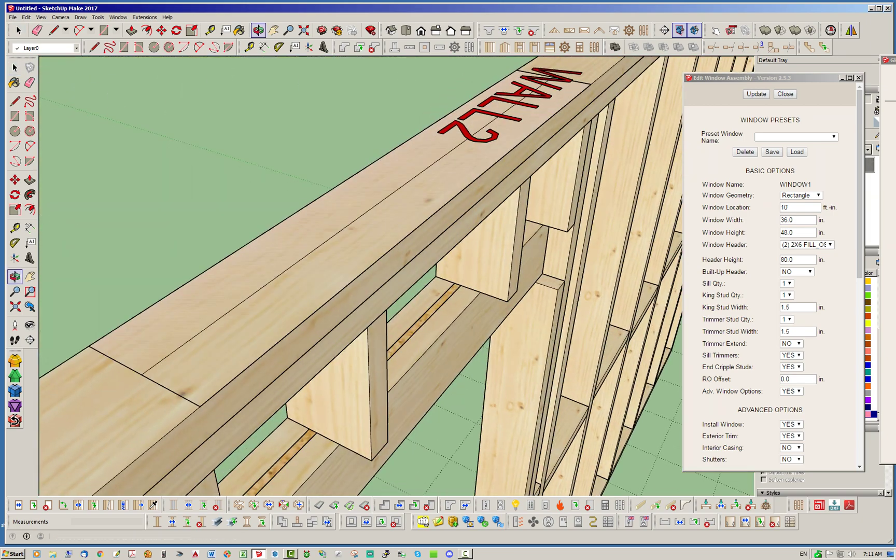
scroll(430, 298, "down", 3)
middle_click_drag(431, 298, 301, 221)
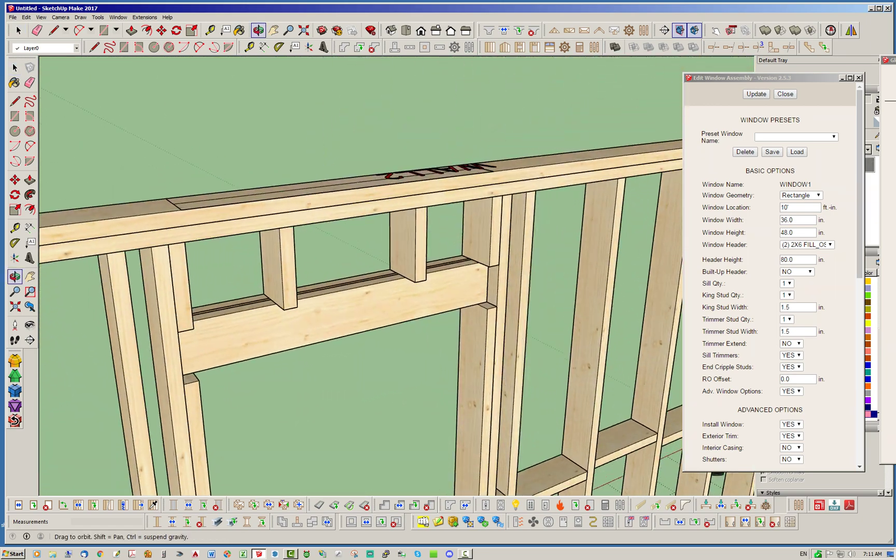
key("space")
Step: Review the naming of the (2) 2X6 FILL_OSB_0.5 entry in the custom header library, including its fill keyword, material and thickness
left_click_drag(889, 60, 121, 76)
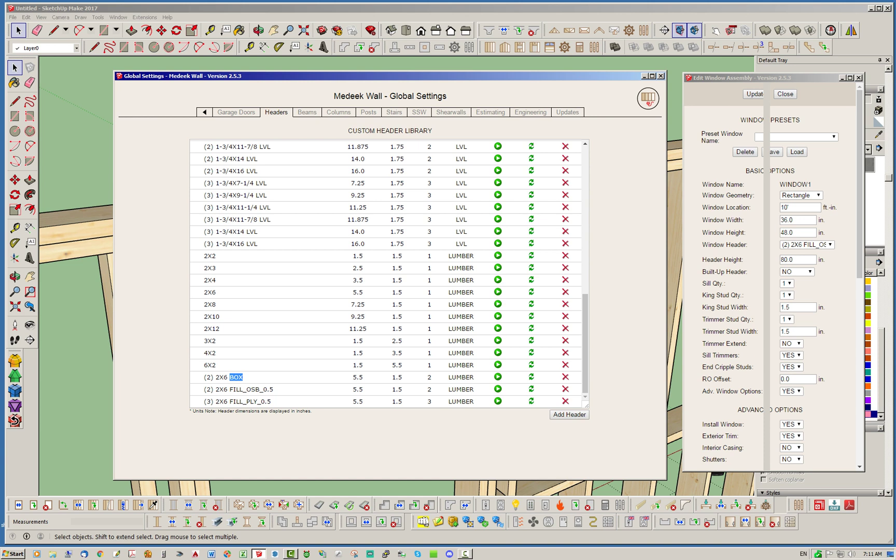
left_click_drag(230, 390, 273, 390)
left_click(274, 389)
left_click_drag(263, 389, 273, 389)
left_click(268, 389)
left_click_drag(273, 389, 263, 389)
left_click_drag(229, 389, 273, 389)
left_click_drag(213, 389, 227, 389)
left_click_drag(390, 76, 895, 121)
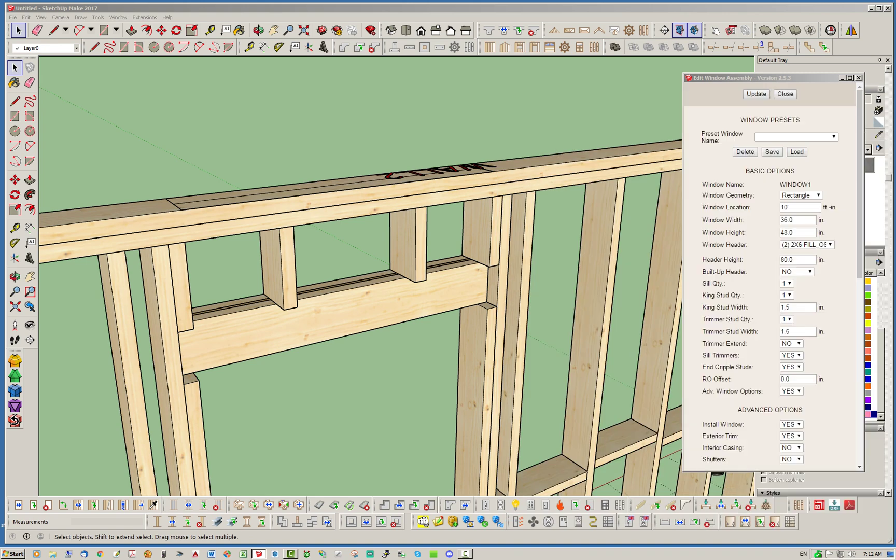
Step: Change the window header to (3) 2X6 FILL_PLY_0.5 and update the window assembly
left_click(807, 244)
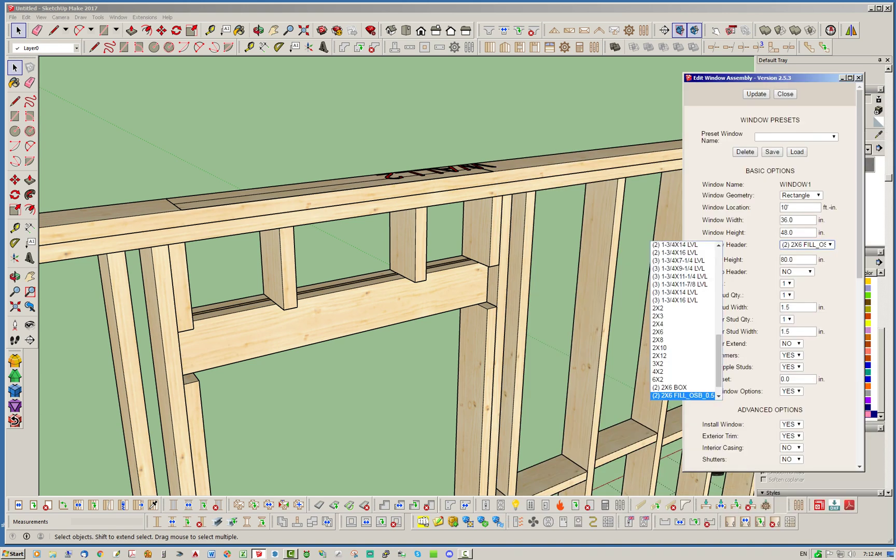
left_click_drag(719, 379, 719, 387)
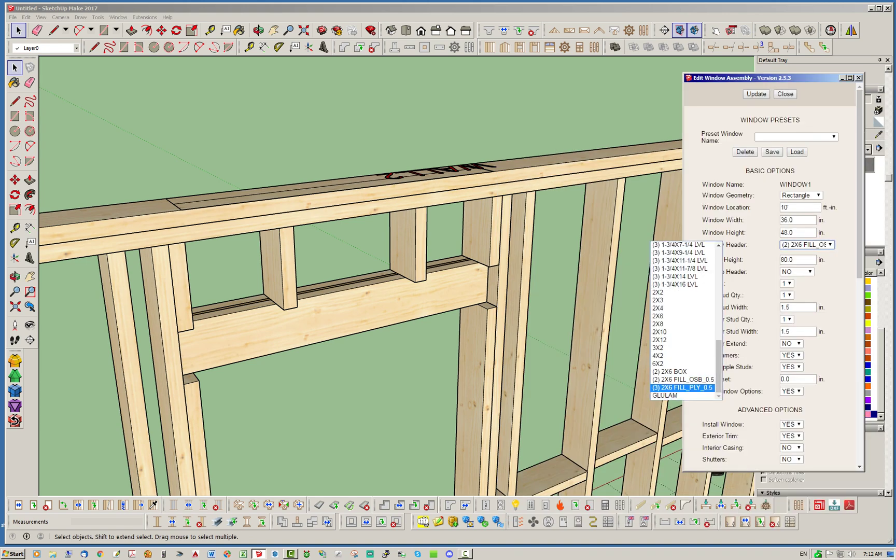
left_click(683, 387)
left_click(756, 94)
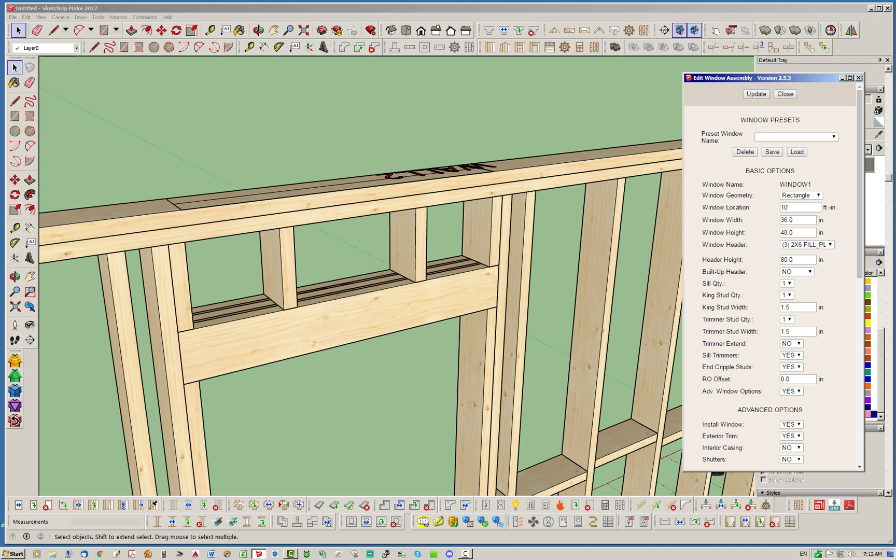
Step: Examine the three-ply plywood-filled header up close and review the standard entries at the start of the custom header library
left_click_drag(895, 65, 389, 83)
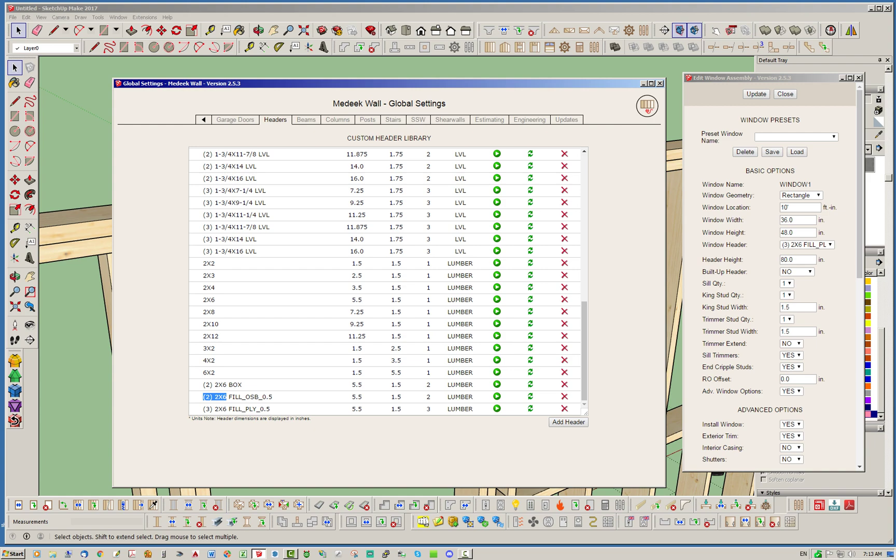
left_click_drag(389, 83, 895, 106)
mouse_move(467, 192)
middle_mouse_down()
mouse_move(488, 231)
mouse_move(485, 199)
mouse_move(496, 198)
mouse_move(495, 208)
middle_mouse_up()
scroll(493, 230, "up", 5)
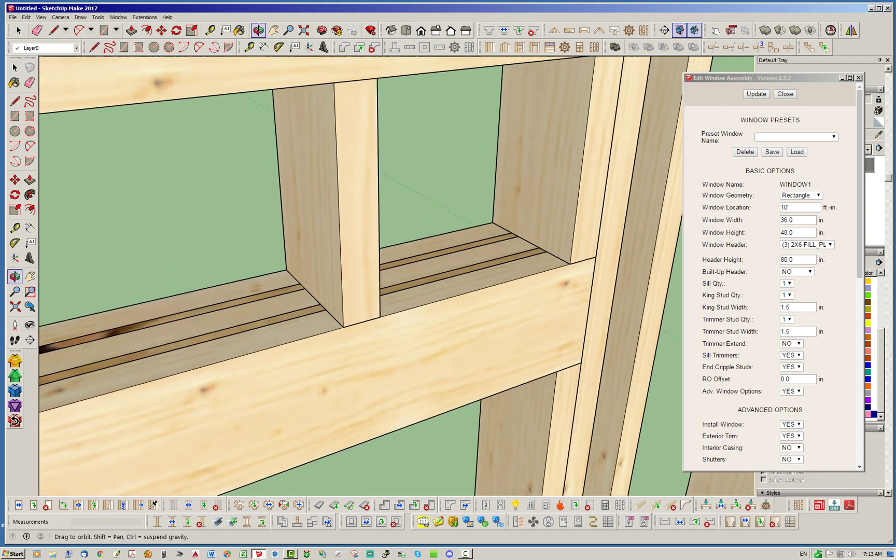
scroll(363, 259, "down", 6)
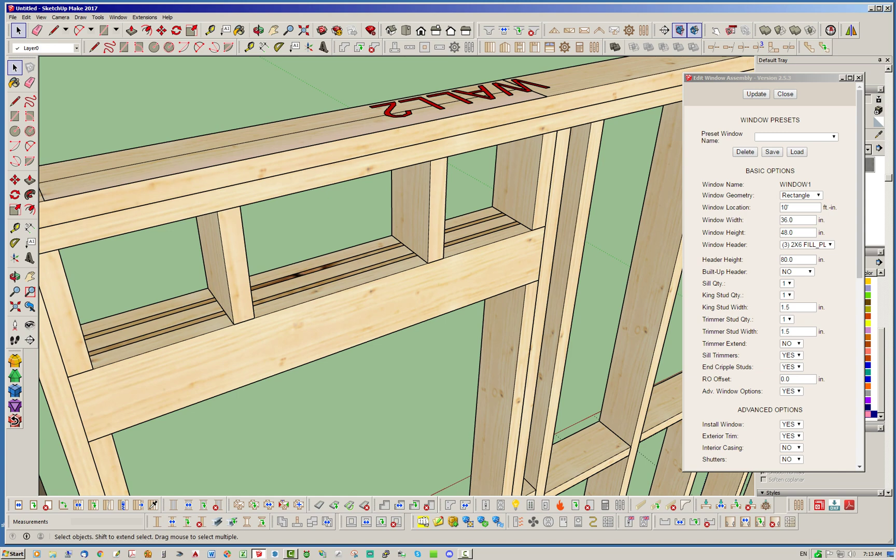
left_click_drag(895, 48, 382, 78)
left_click_drag(577, 346, 577, 199)
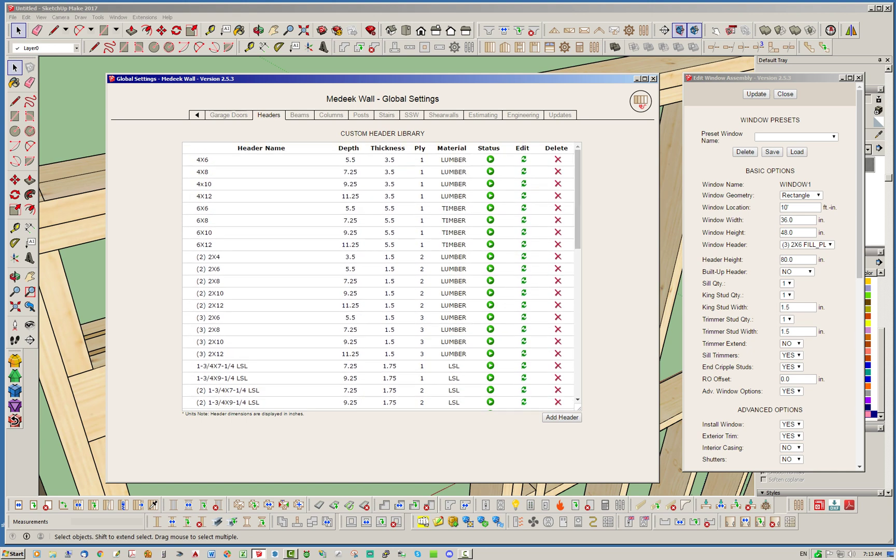
left_click_drag(383, 78, 895, 191)
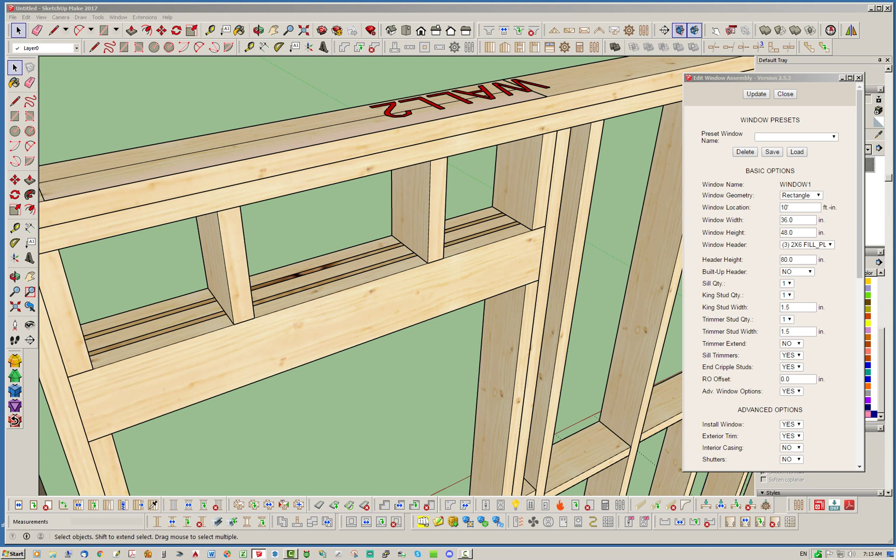
Step: Change the window header to 6X6 and update the window assembly
left_click(807, 244)
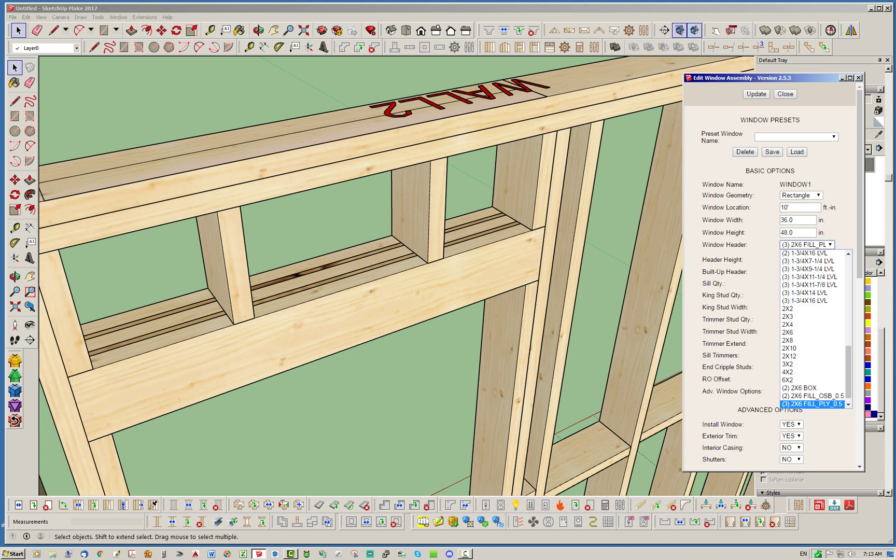
scroll(809, 341, "up", 7)
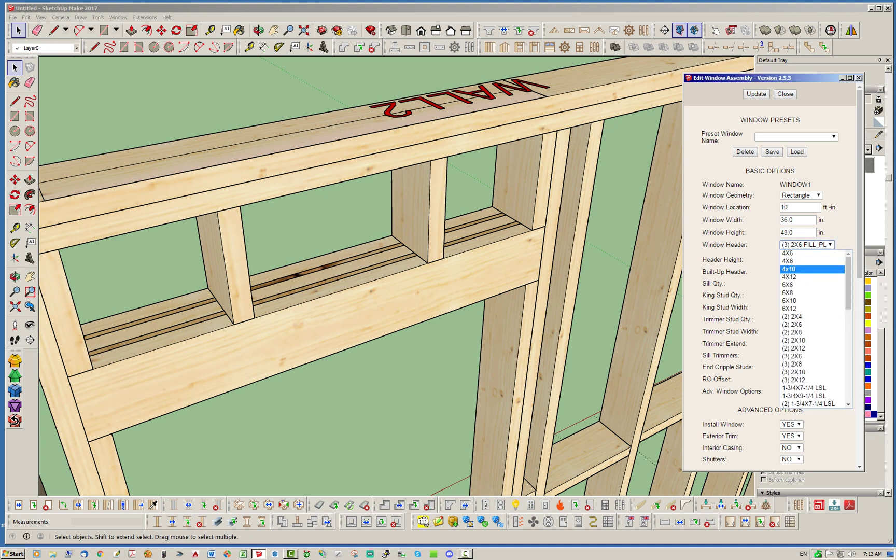
left_click(789, 285)
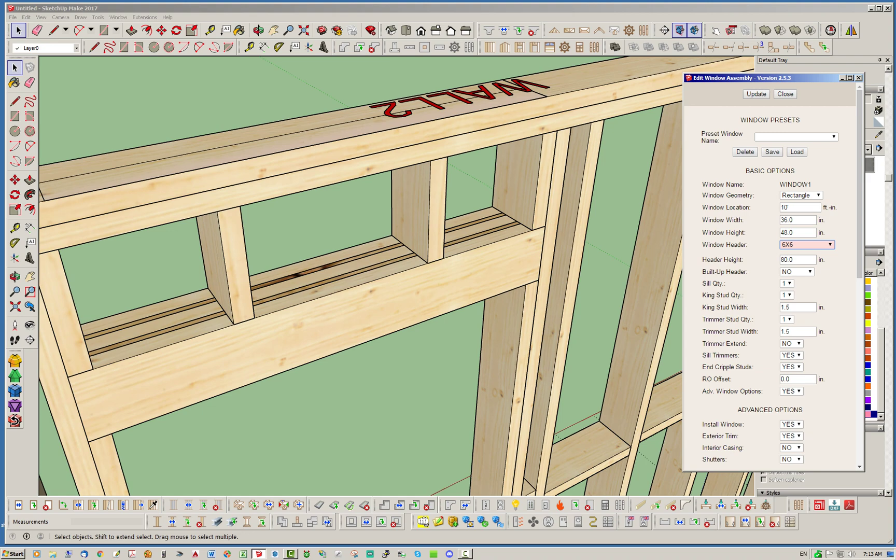
left_click(755, 94)
Step: Examine the solid timber header above the window opening from several angles
middle_click_drag(363, 270, 440, 270)
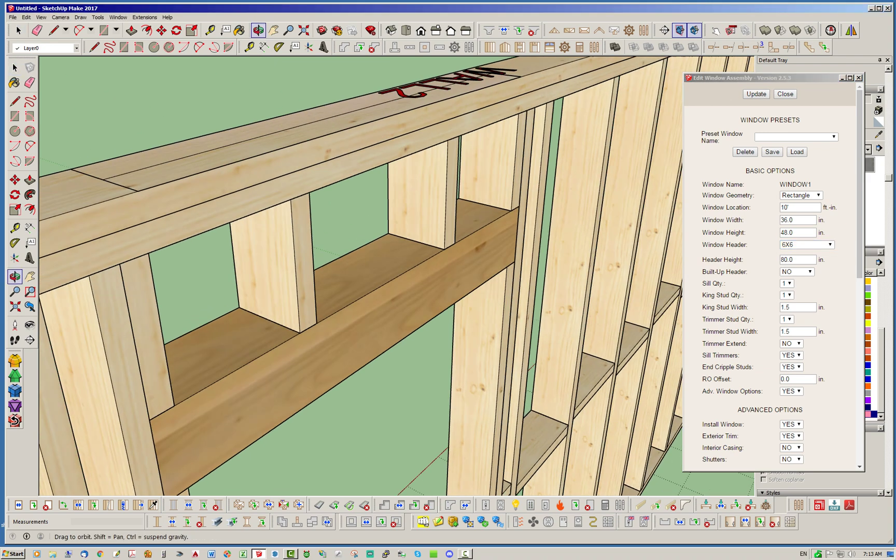
middle_click_drag(513, 274, 451, 286)
scroll(450, 286, "down", 2)
scroll(448, 259, "down", 2)
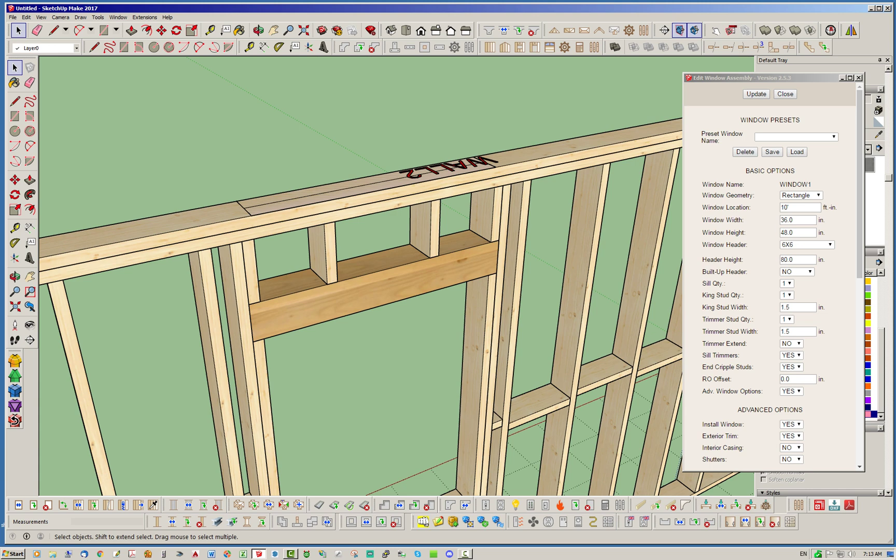
Step: Check the custom header library once more, close the window assembly editor and put the library window away
left_click_drag(895, 150, 465, 97)
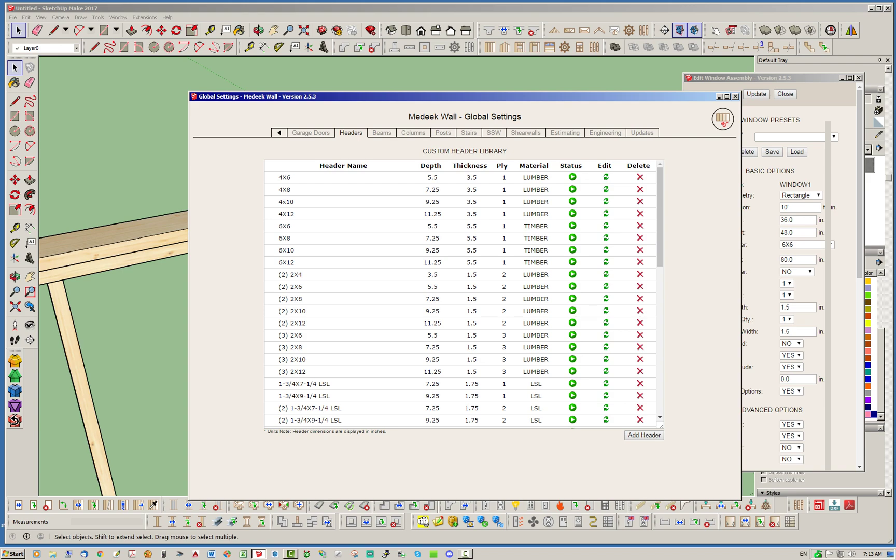
left_click(785, 94)
left_click_drag(465, 97, 895, 96)
Step: Select the whole wall and move it about 6' away from its place beside the origin
middle_click_drag(249, 207, 405, 218)
scroll(405, 217, "down", 5)
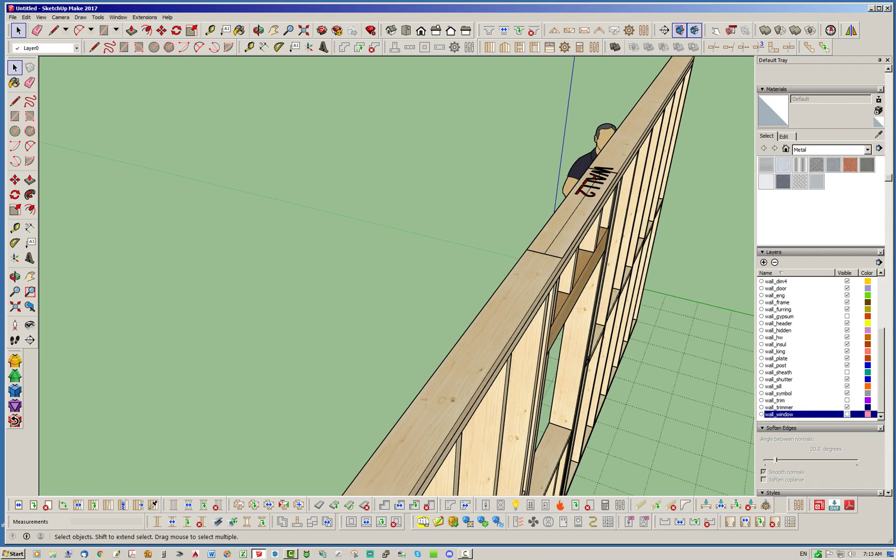
scroll(496, 197, "down", 2)
middle_click_drag(497, 197, 630, 189)
scroll(179, 193, "down", 1)
scroll(661, 145, "up", 2)
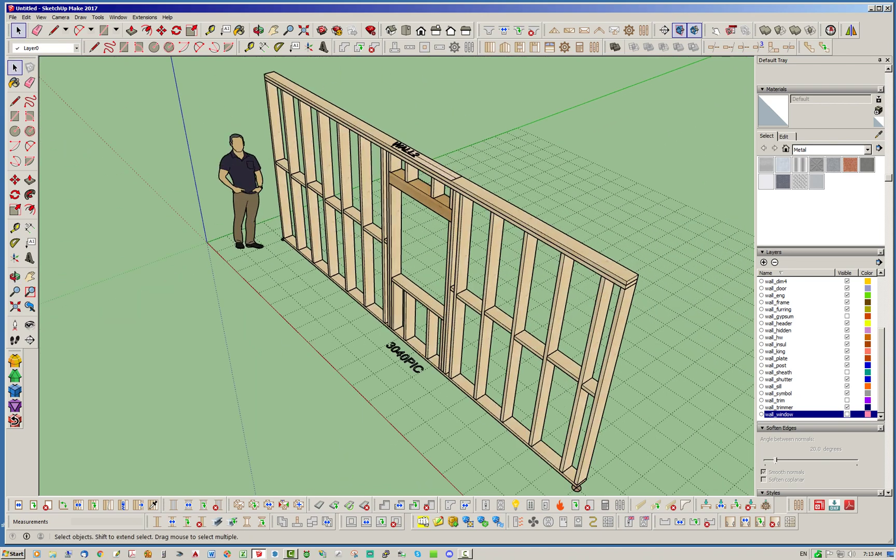
left_click(487, 270)
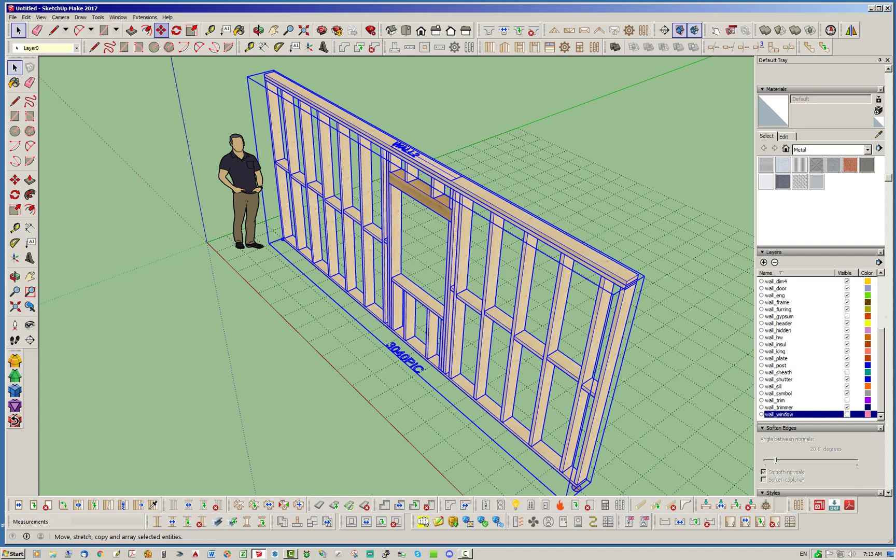
left_click(161, 31)
left_click(444, 438)
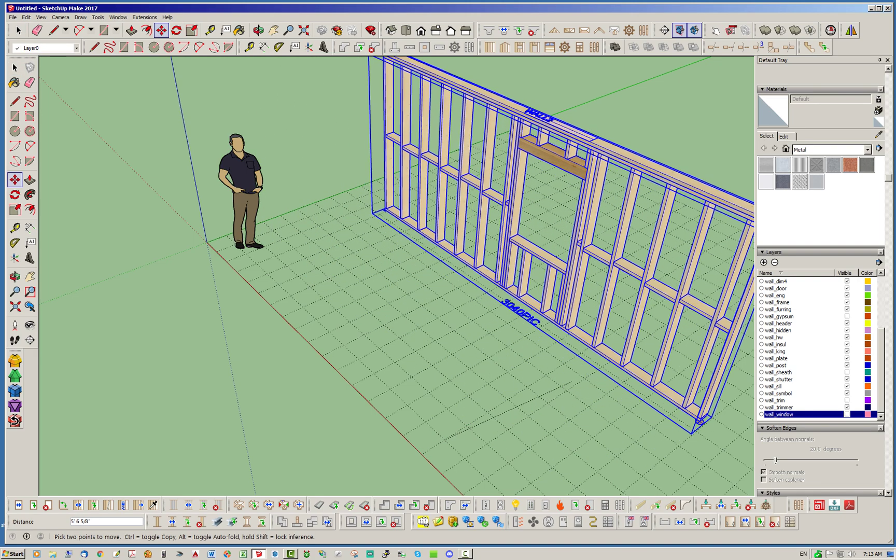
left_click(563, 363)
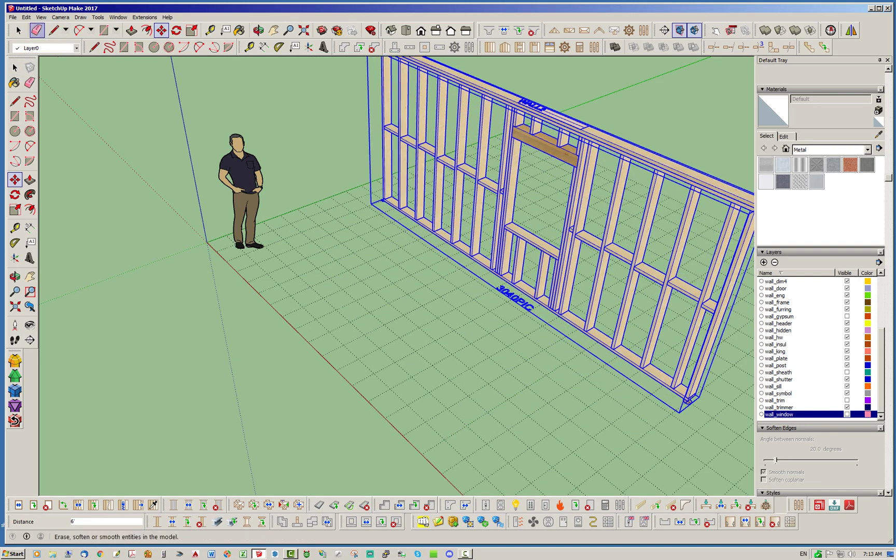
Step: Deselect the moved wall so that nothing in the model is selected
left_click(18, 30)
middle_click_drag(342, 353, 427, 353)
left_click(427, 354)
scroll(427, 354, "down", 3)
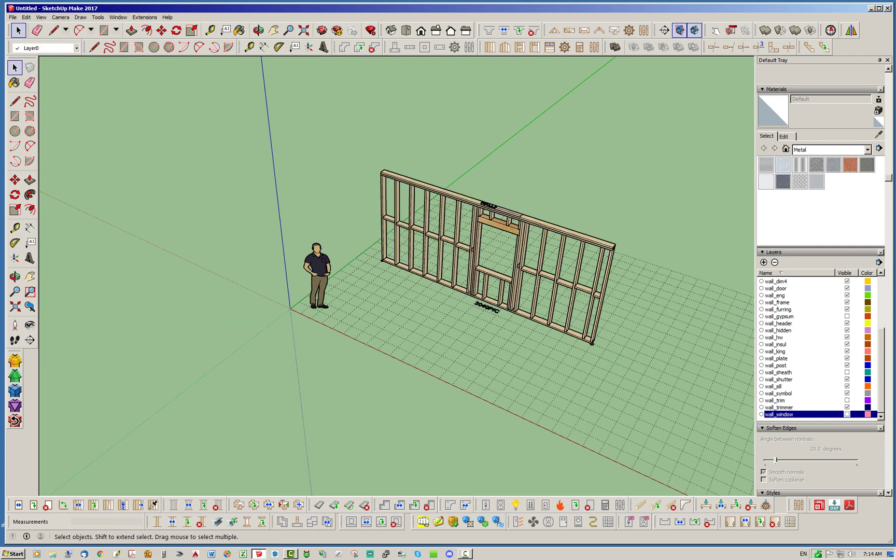
Step: Bring back the Medeek Wall global settings and review the material types offered for beams and posts
left_click_drag(895, 92, 478, 75)
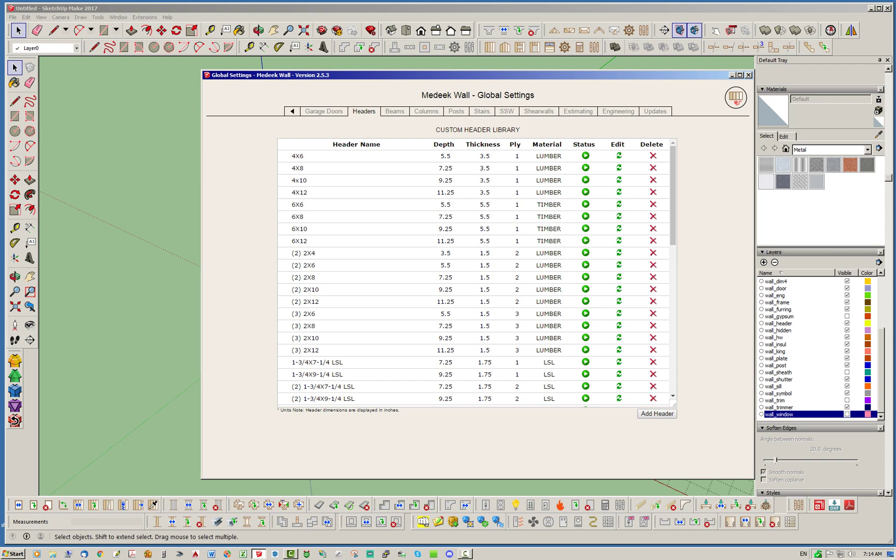
left_click(394, 111)
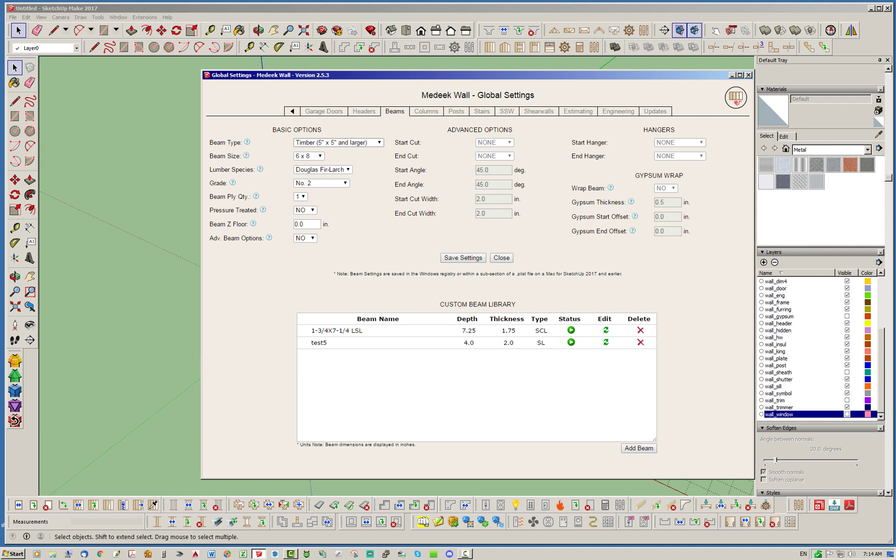
left_click(338, 142)
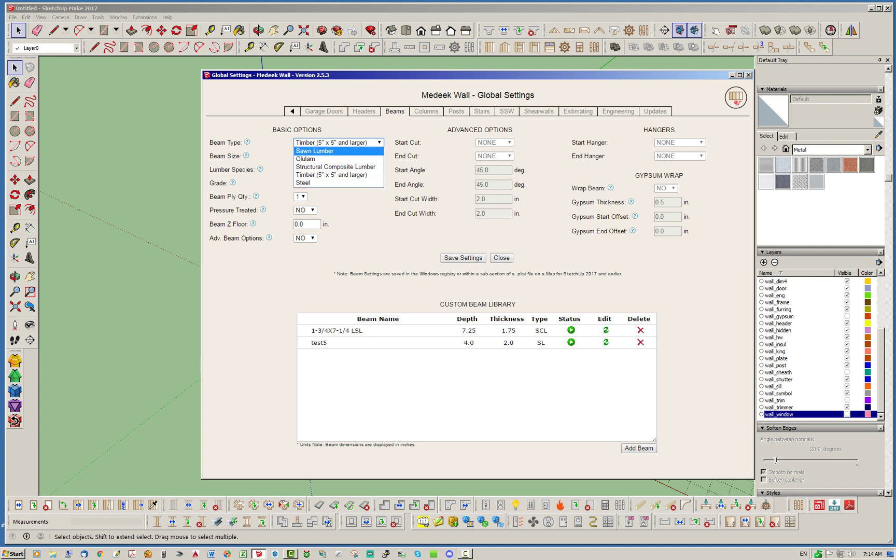
left_click(455, 111)
left_click(379, 142)
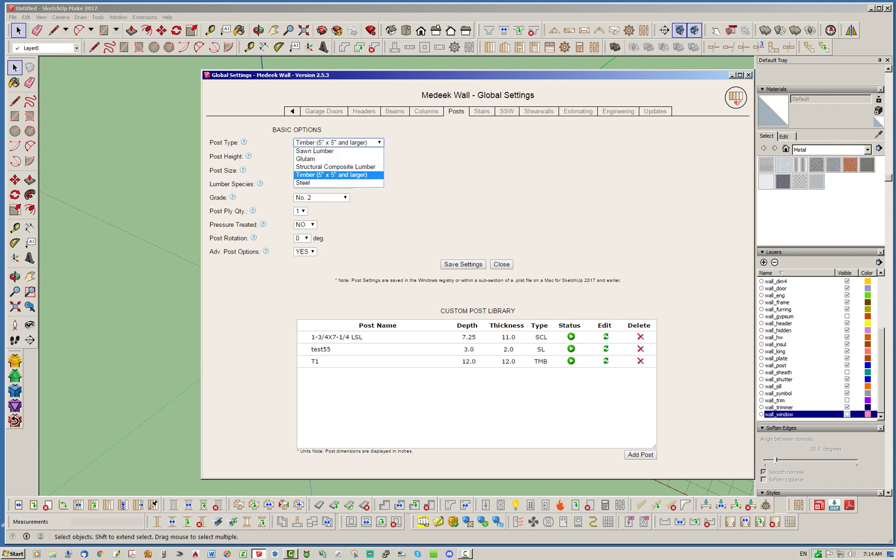
key("Escape")
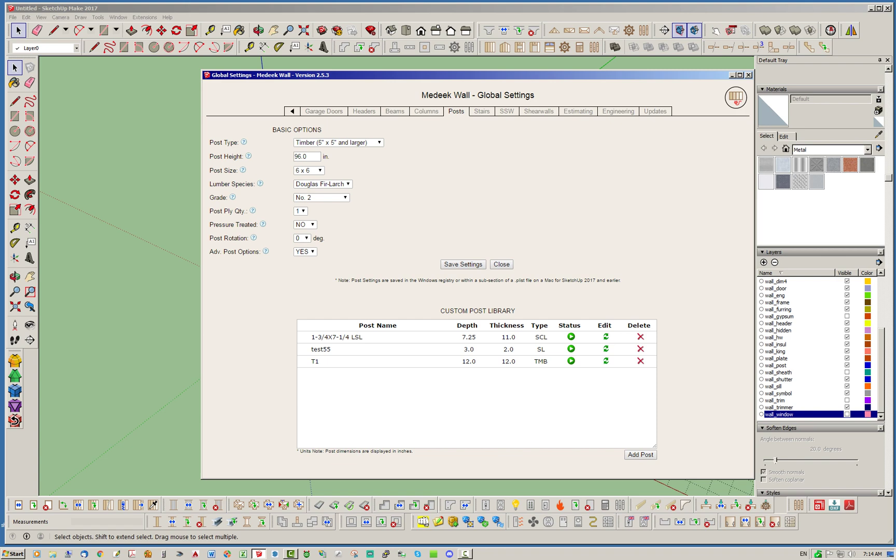
Step: Compare the custom beam, post and header libraries in the global settings
left_click(394, 111)
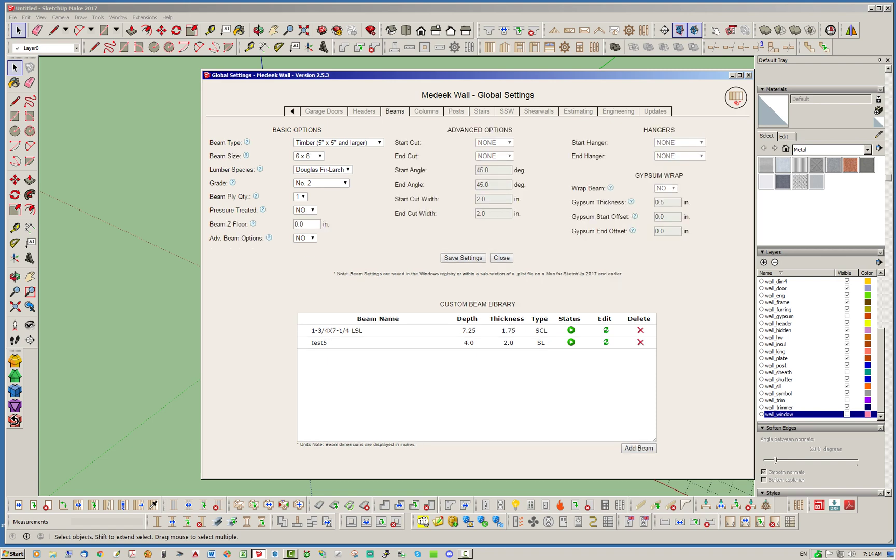
left_click(455, 111)
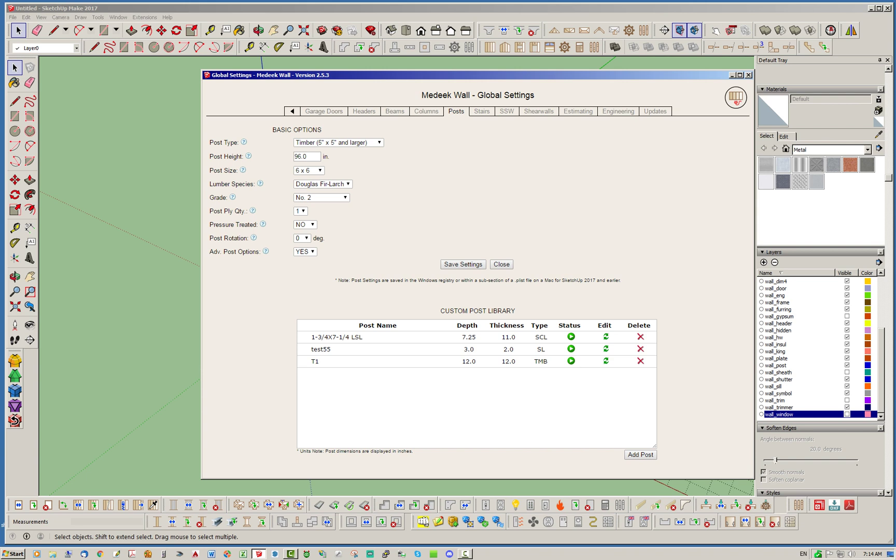
left_click(364, 111)
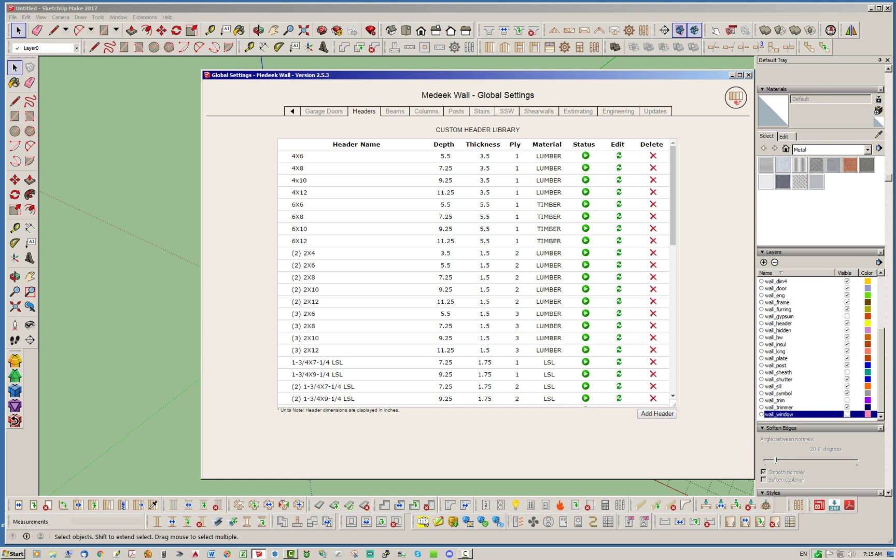
left_click(456, 111)
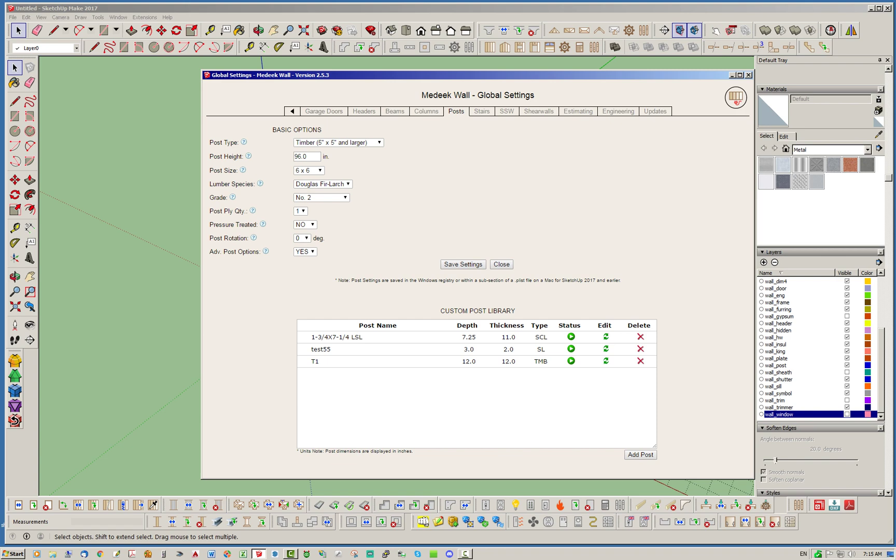
left_click(364, 111)
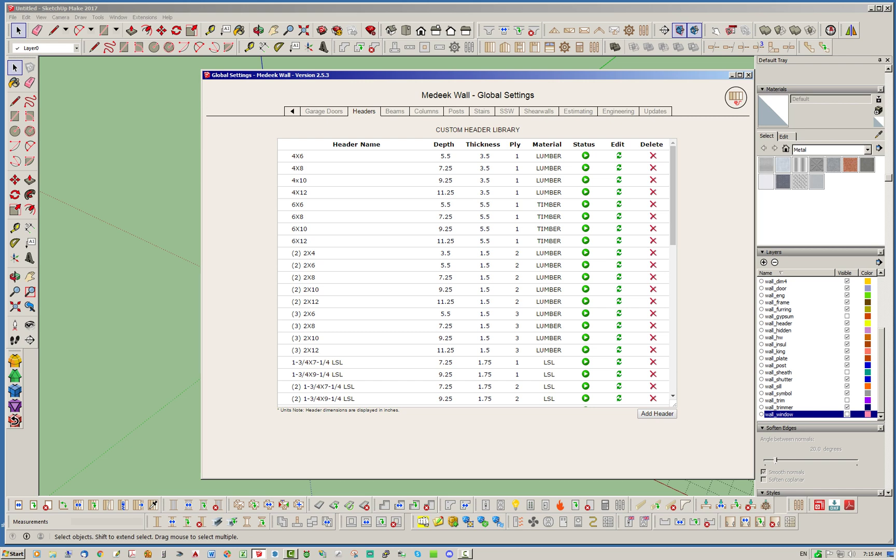
left_click(455, 111)
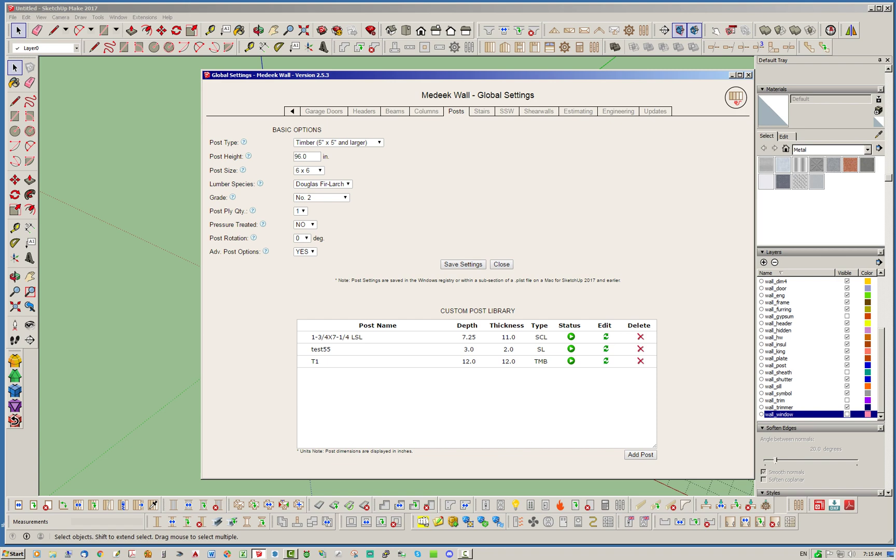
Step: Draw a 96.0 in. sawn lumber post in the custom size test55 on the ground in front of the wall
left_click_drag(363, 74, 836, 54)
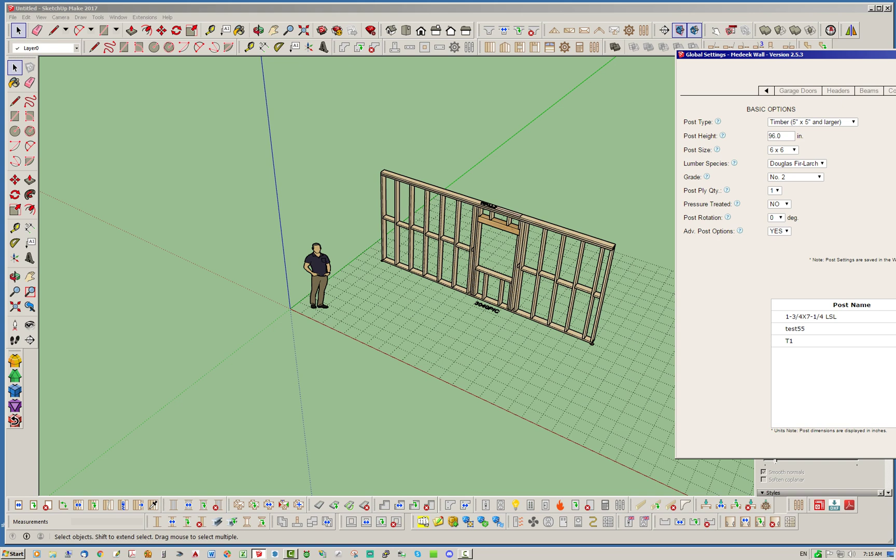
left_click(247, 522)
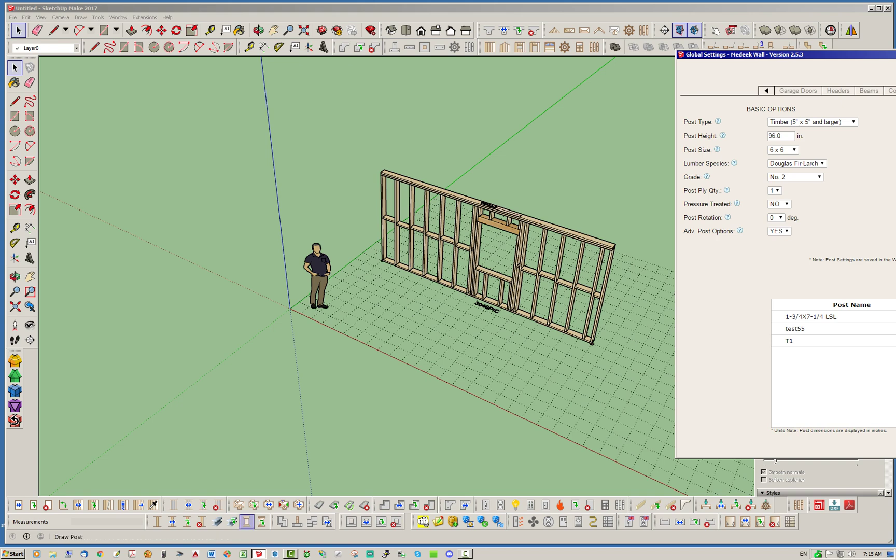
left_click_drag(674, 60, 480, 64)
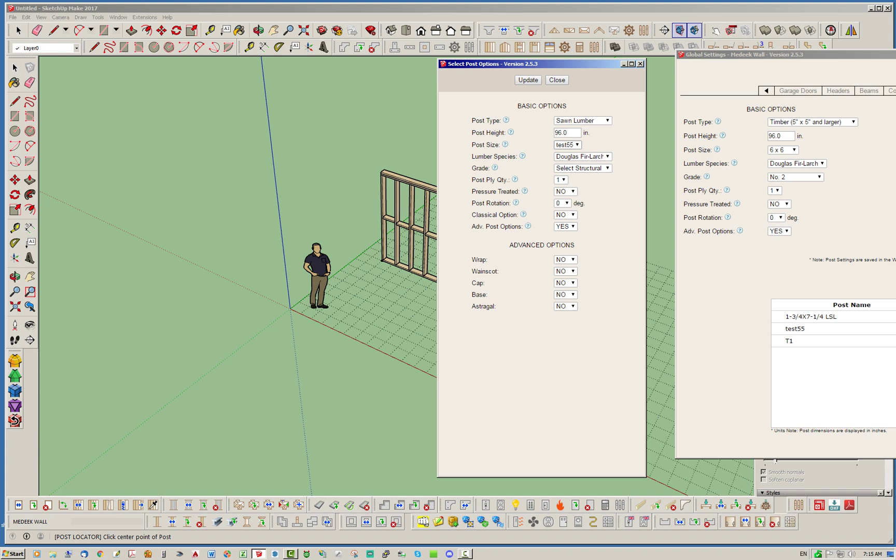
left_click(568, 145)
left_click(567, 144)
left_click(567, 145)
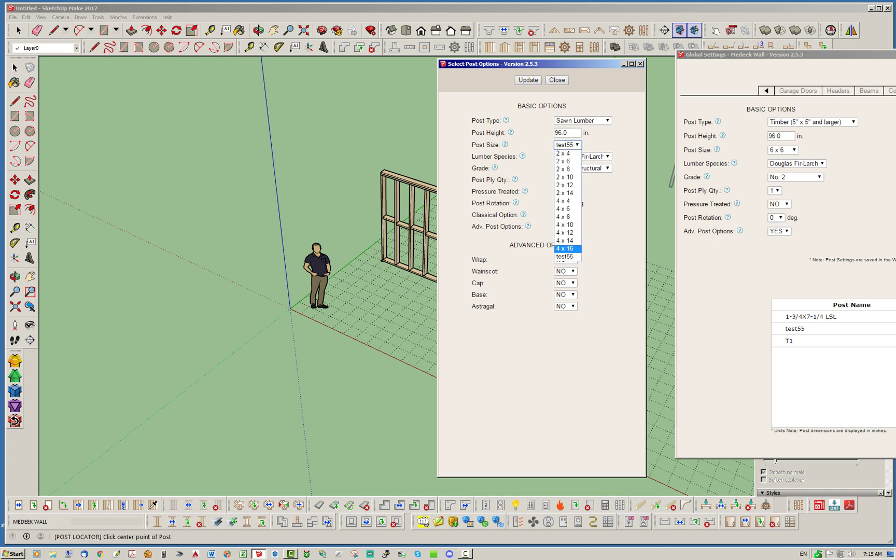
left_click_drag(755, 55, 346, 59)
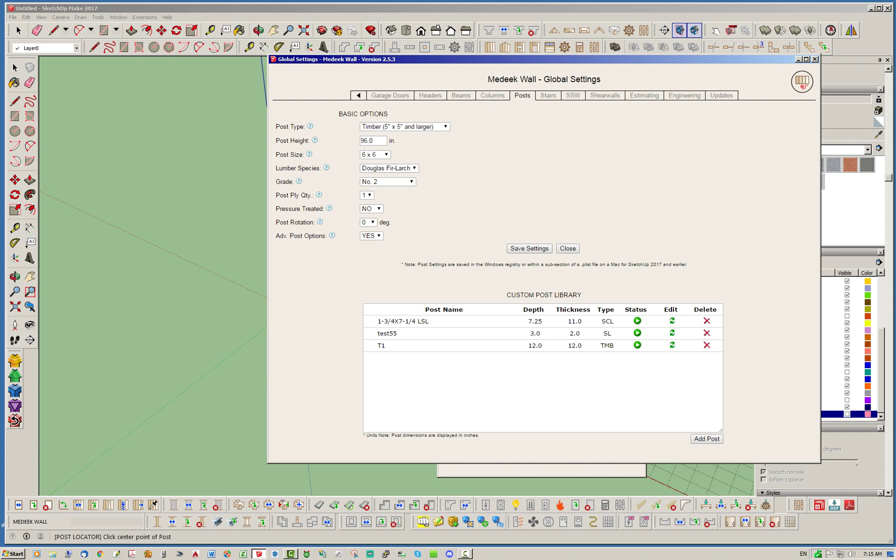
left_click_drag(347, 59, 793, 99)
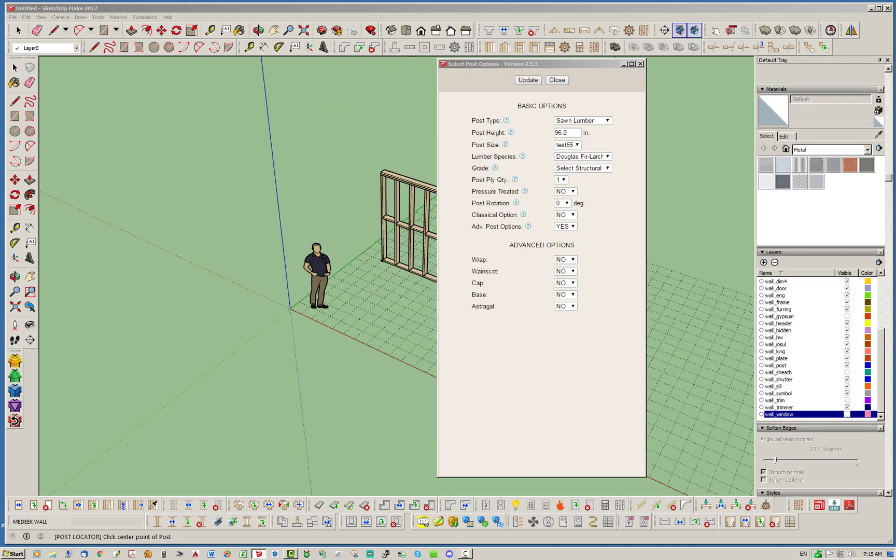
left_click(567, 144)
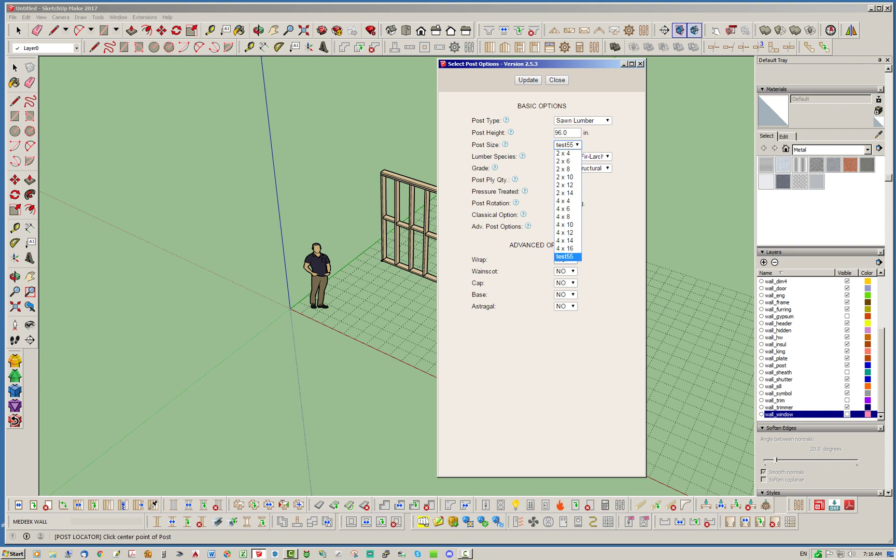
left_click(565, 256)
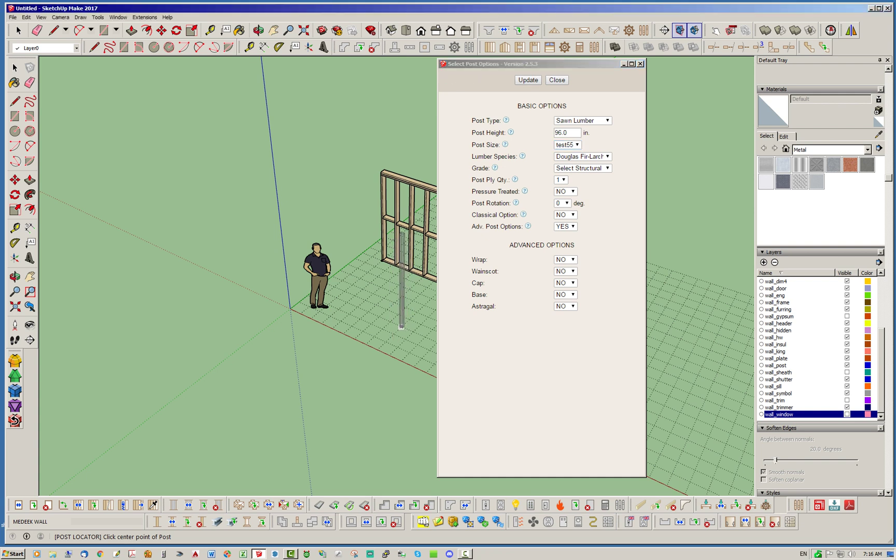
left_click(401, 327)
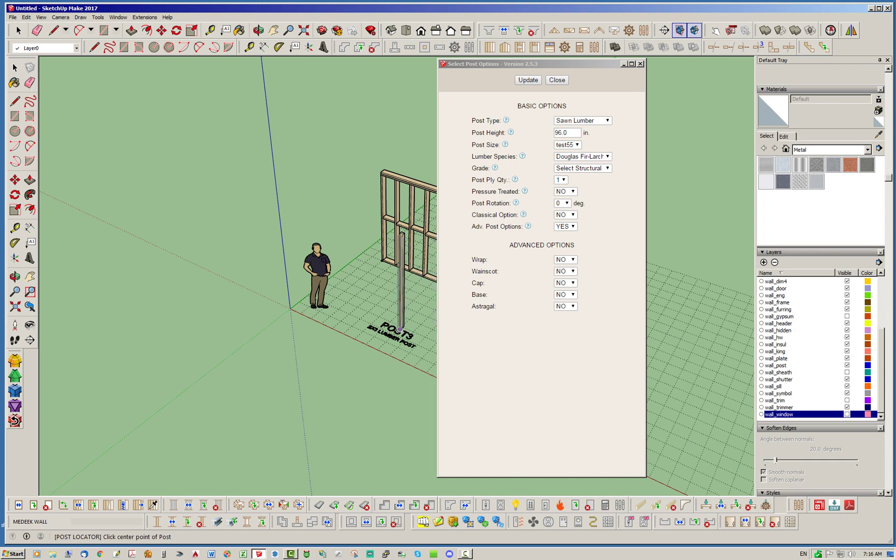
Step: Examine the placed post and its label against the test55 entry in the custom post library, and close the post options
scroll(389, 328, "up", 2)
scroll(394, 328, "up", 3)
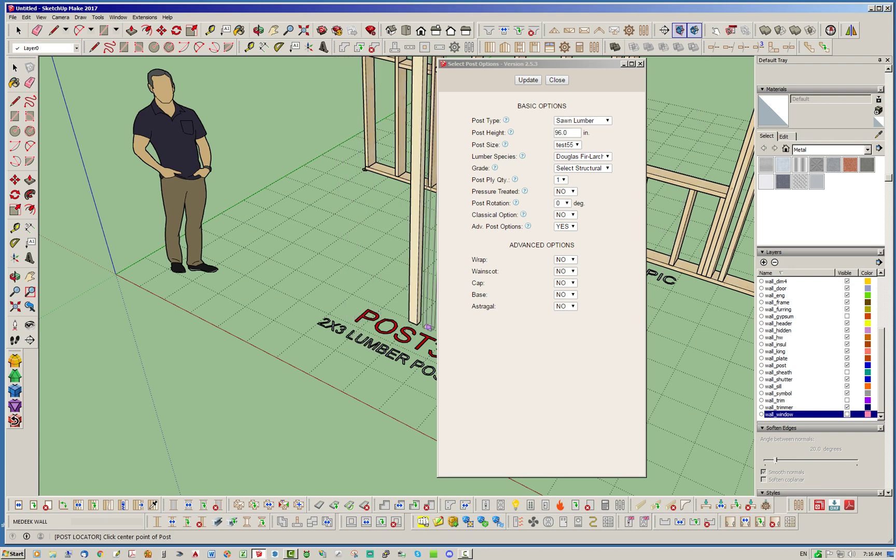
left_click_drag(895, 64, 598, 58)
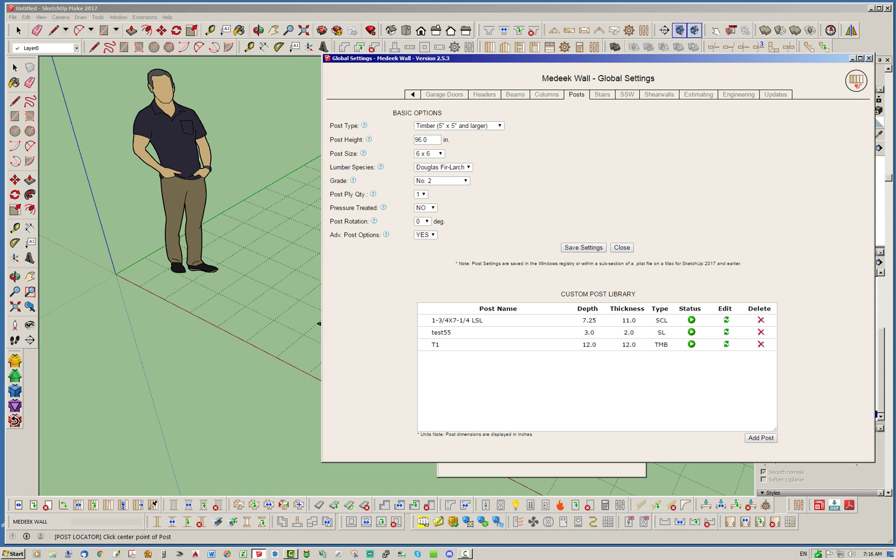
left_click_drag(598, 58, 895, 68)
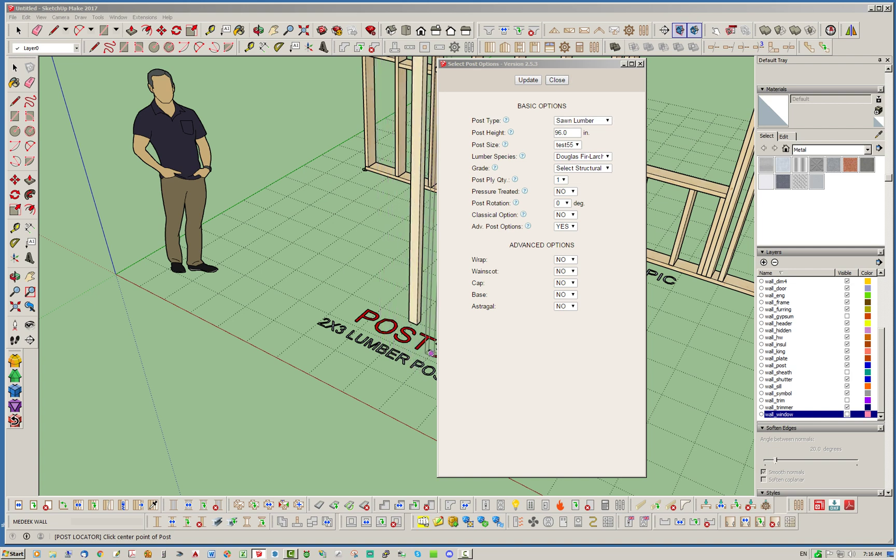
left_click_drag(550, 64, 589, 53)
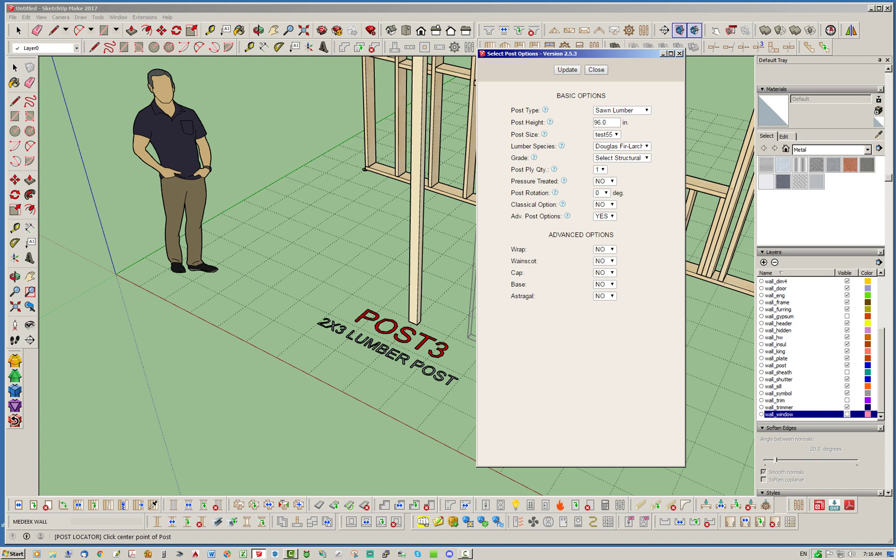
left_click(596, 69)
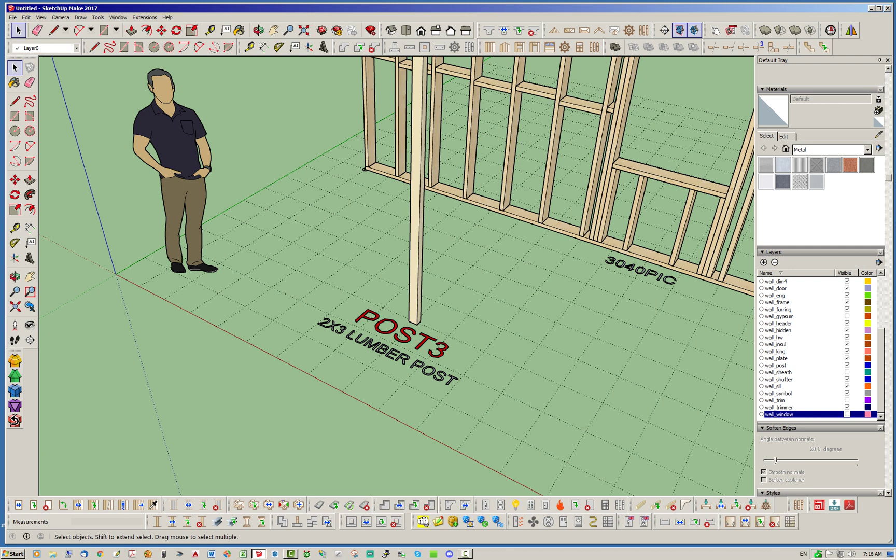
Step: Start a new beam, look through the timber beam sizes and set the beam type to Sawn Lumber
left_click(218, 522)
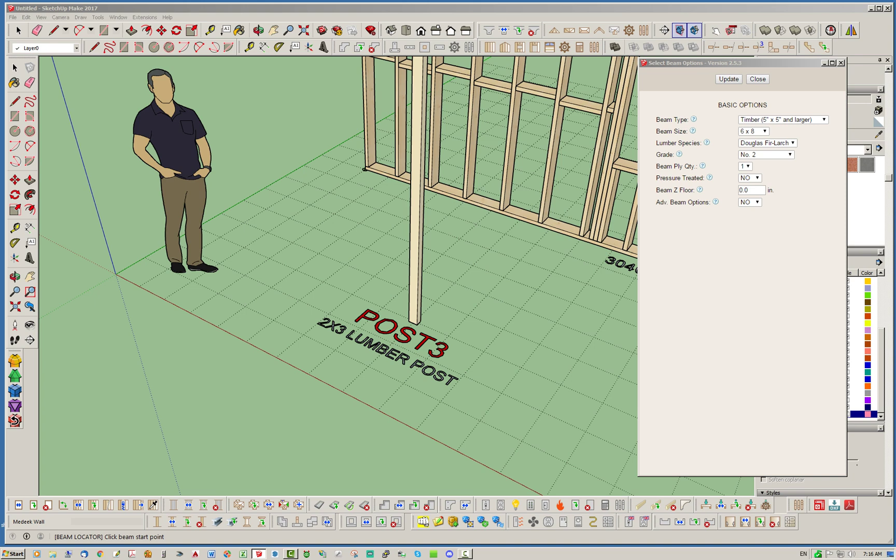
left_click(783, 119)
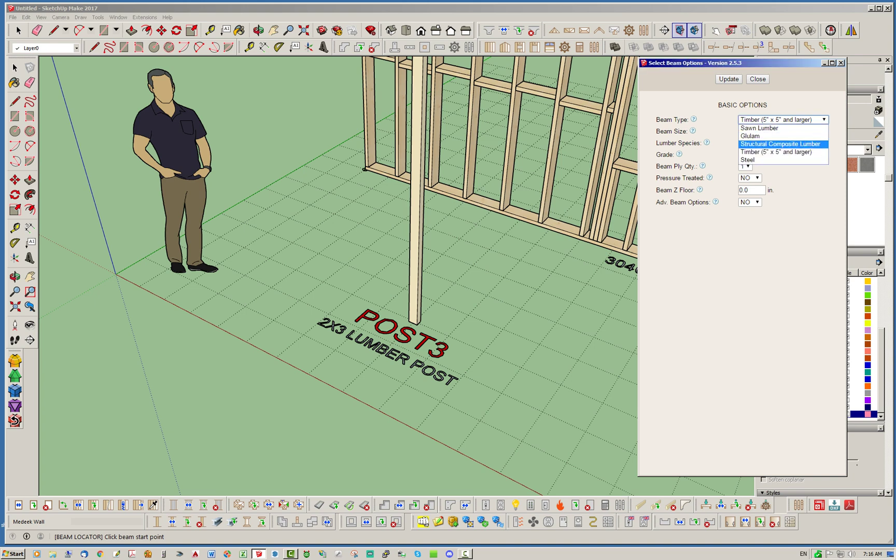
key("Escape")
key("ctrl+a")
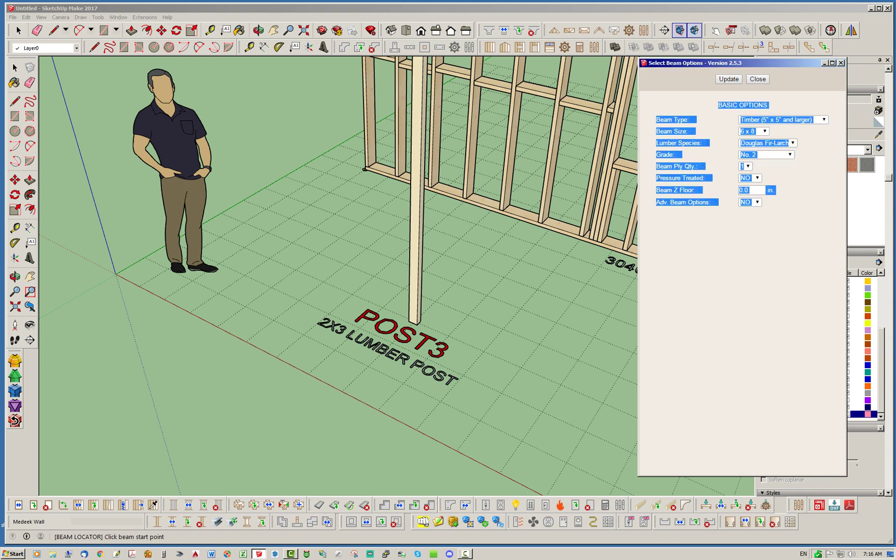
left_click(754, 131)
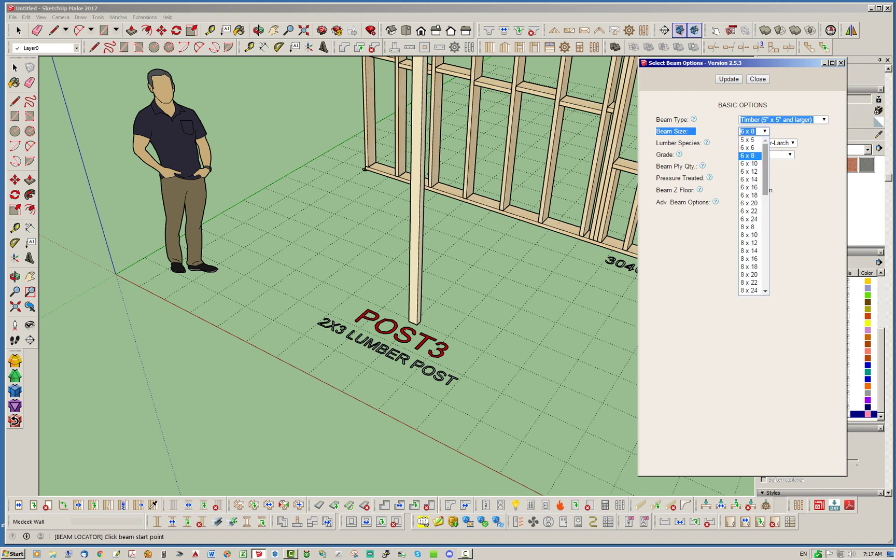
left_click(799, 131)
left_click(755, 131)
mouse_move(766, 170)
left_mouse_down()
mouse_move(765, 263)
mouse_move(766, 169)
left_mouse_up()
left_click(783, 119)
left_click(783, 119)
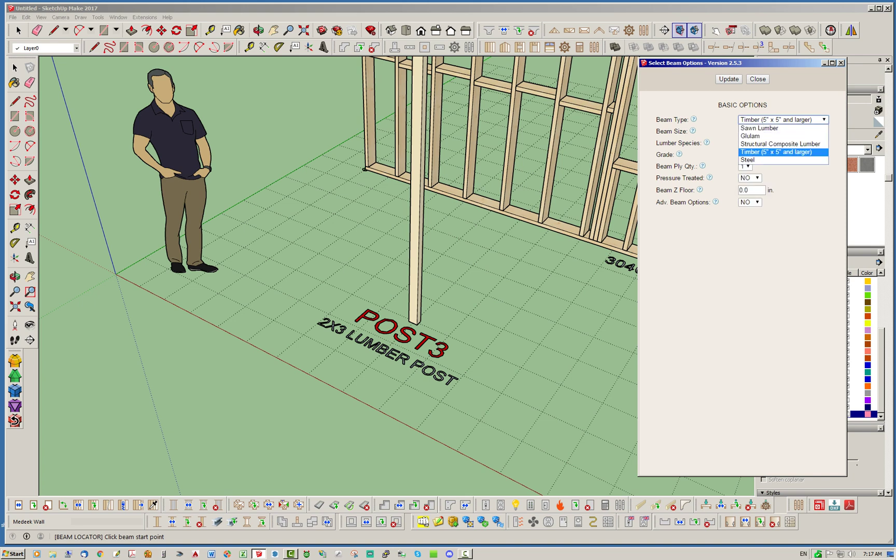
key("Up")
key("Up")
key("Up")
key("Return")
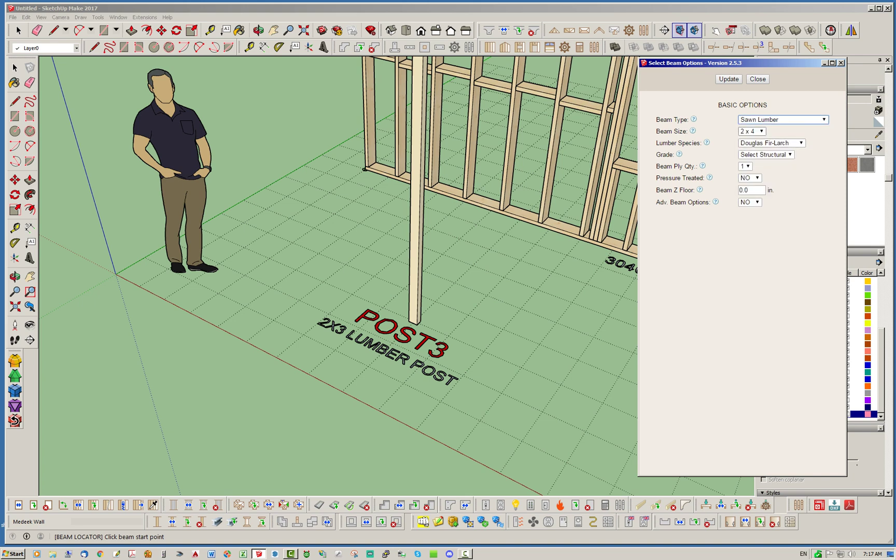
Step: Draw a 7' sawn lumber beam in the custom size test5 on the ground in front of the post
key("Tab")
key("alt+Down")
key("Down")
key("Down")
key("Down")
key("Down")
key("Down")
key("Down")
key("Down")
key("Down")
key("Down")
key("Down")
key("Down")
key("Down")
key("Down")
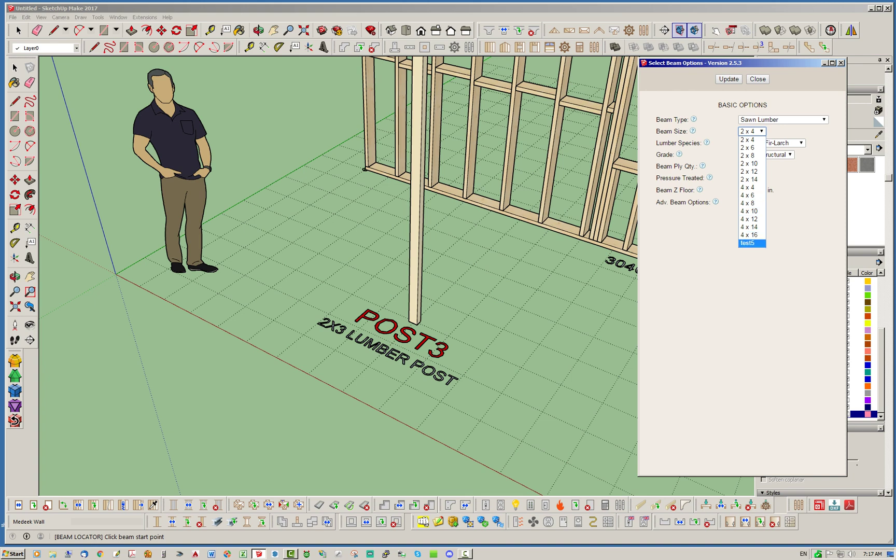
key("Return")
left_click(728, 78)
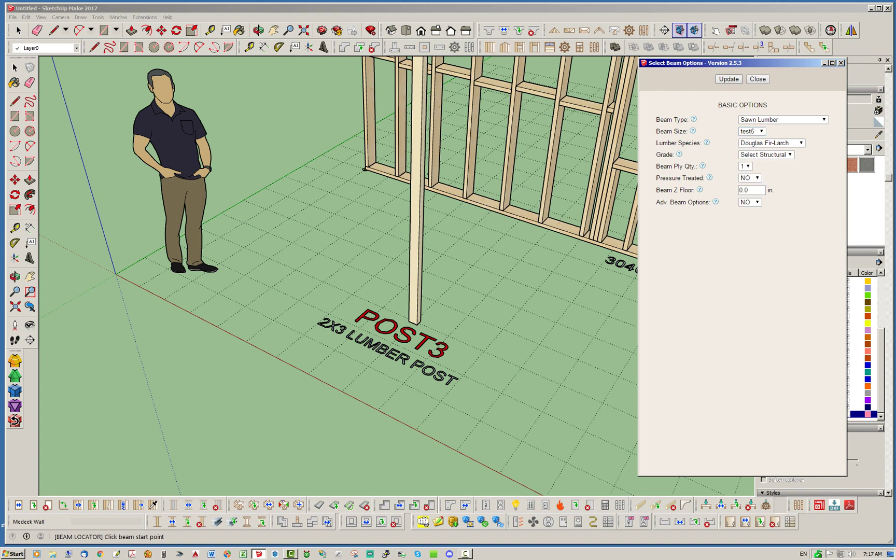
left_click(273, 320)
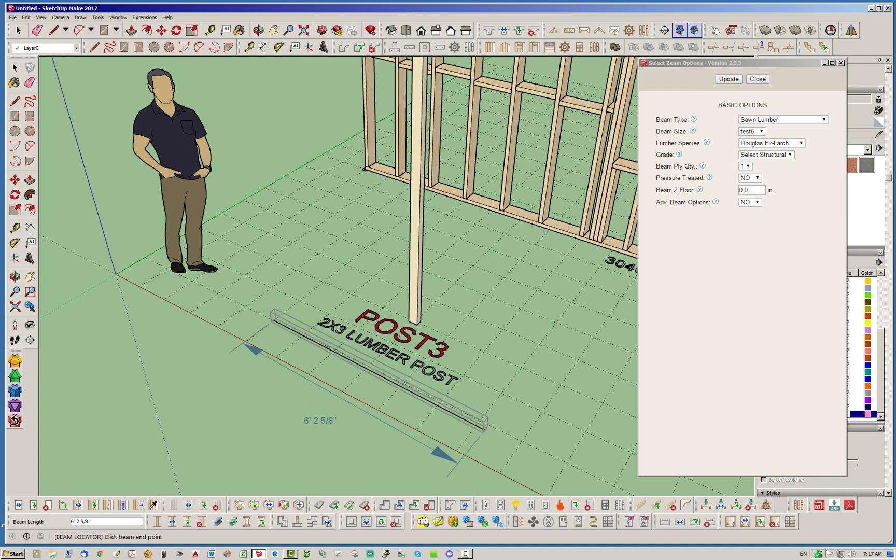
left_click(522, 441)
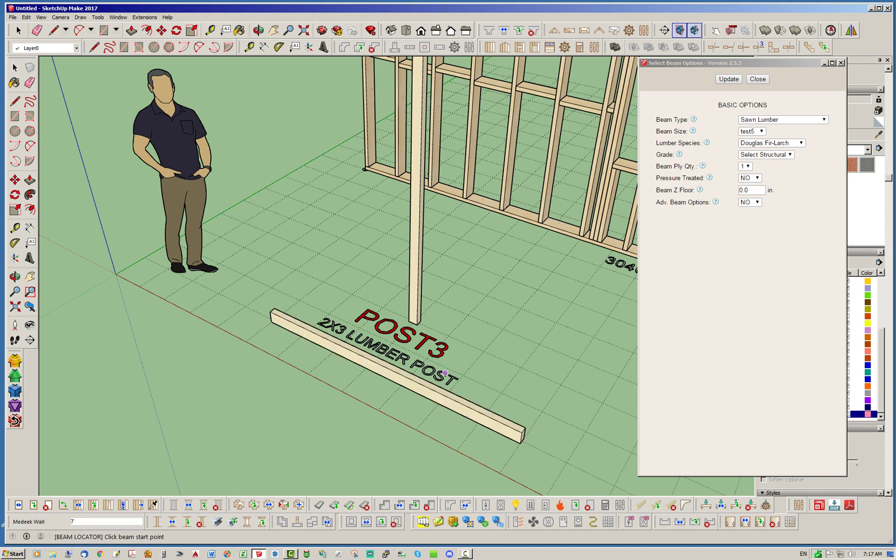
key("space")
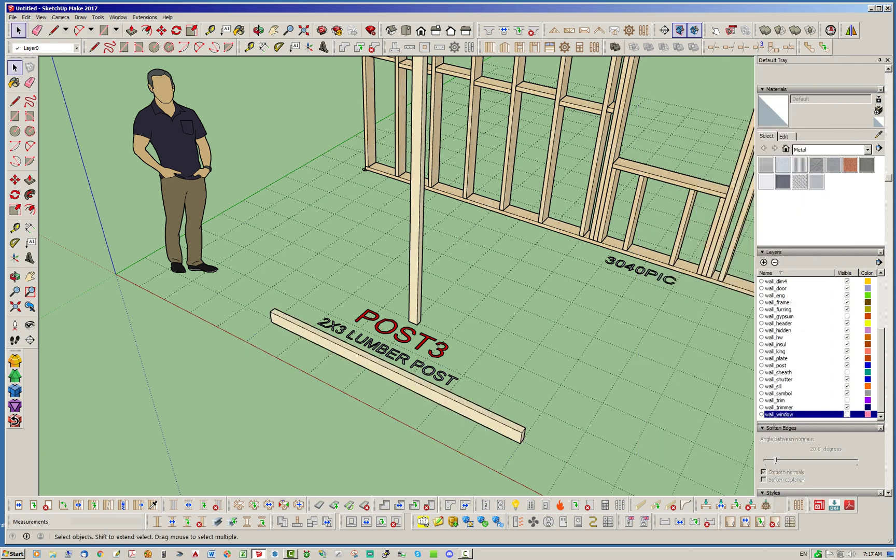
Step: Turn on beam callouts in the general global settings and close the settings window
middle_click_drag(473, 363, 385, 374)
left_click(372, 404)
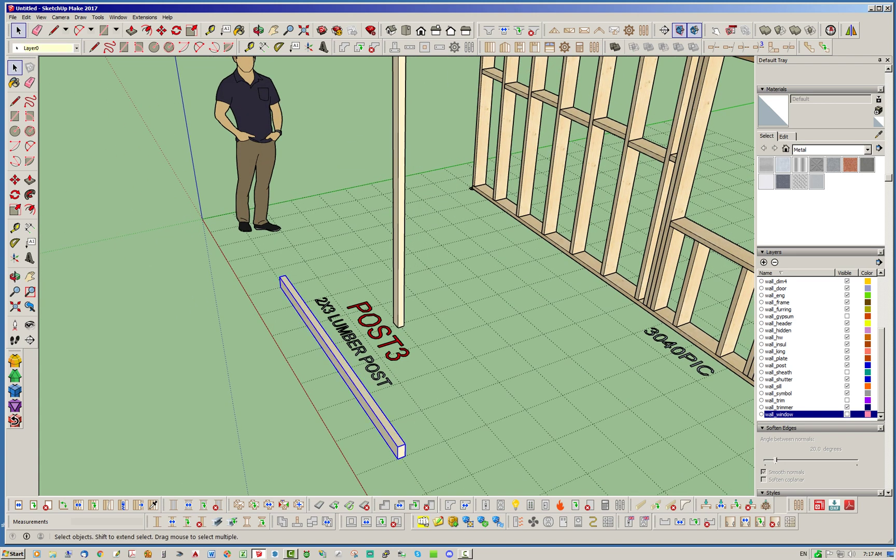
left_click(579, 47)
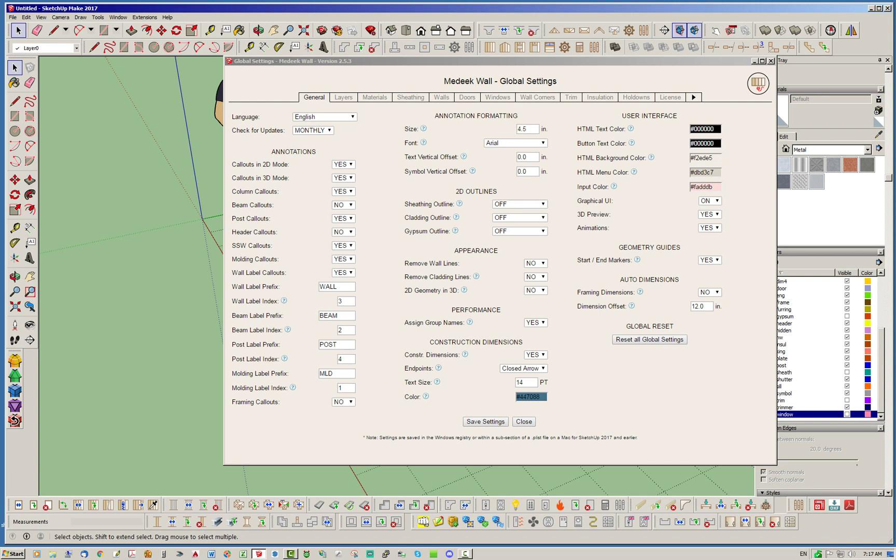
left_click(344, 205)
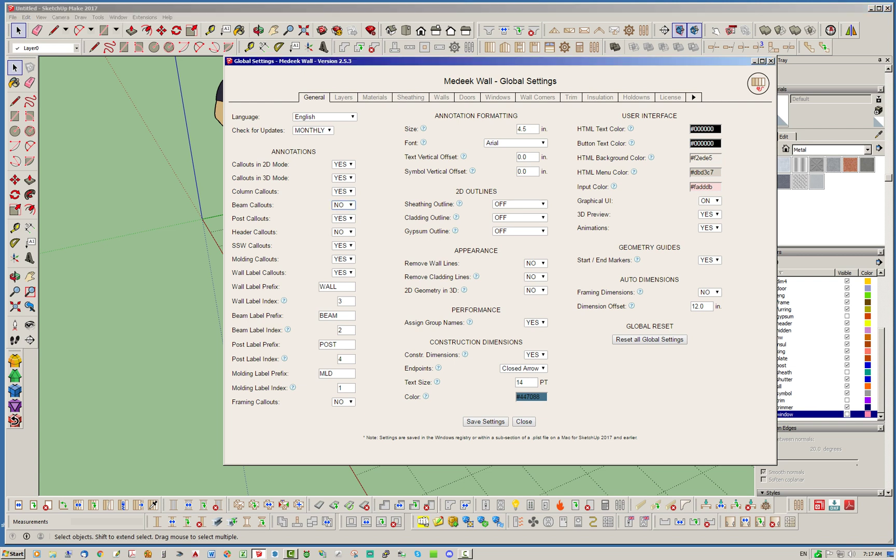
left_click(343, 205)
left_click(343, 213)
left_click(771, 61)
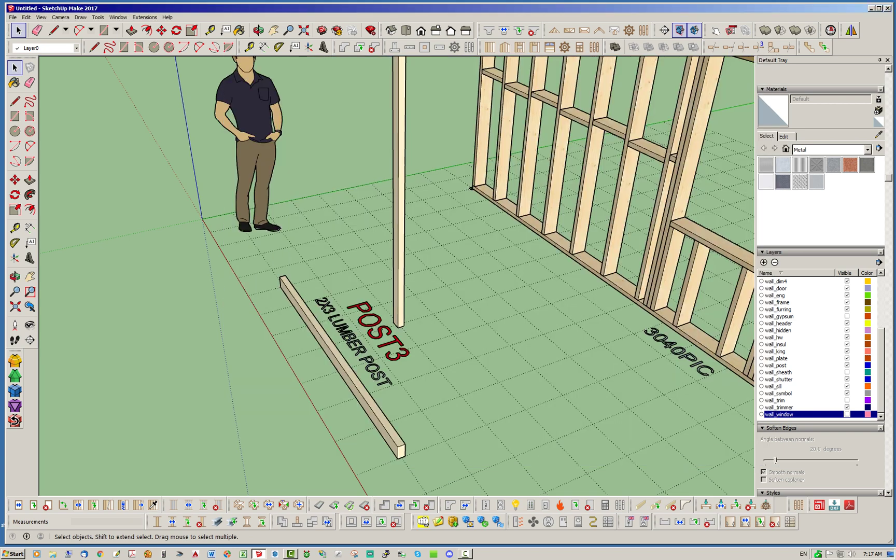
Step: Regenerate the new beam's assembly so that its callout is drawn
left_click(348, 373)
right_click(351, 374)
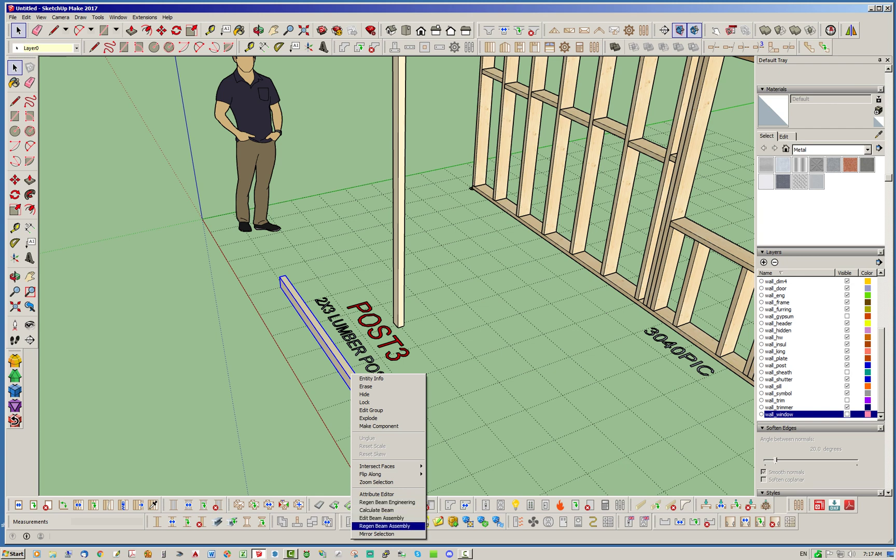
left_click(385, 526)
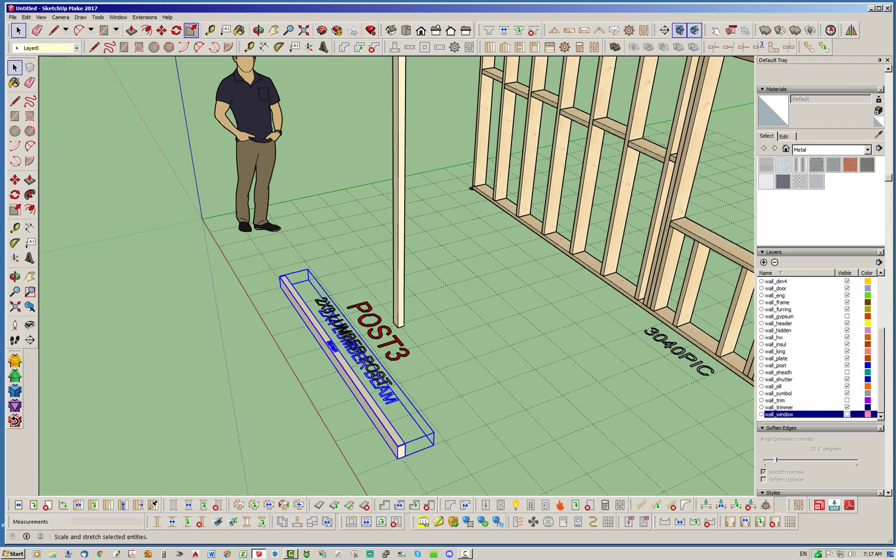
Step: Move the post 2' away from the beam toward the wall, clearing the overlap between their labels
left_click(399, 245)
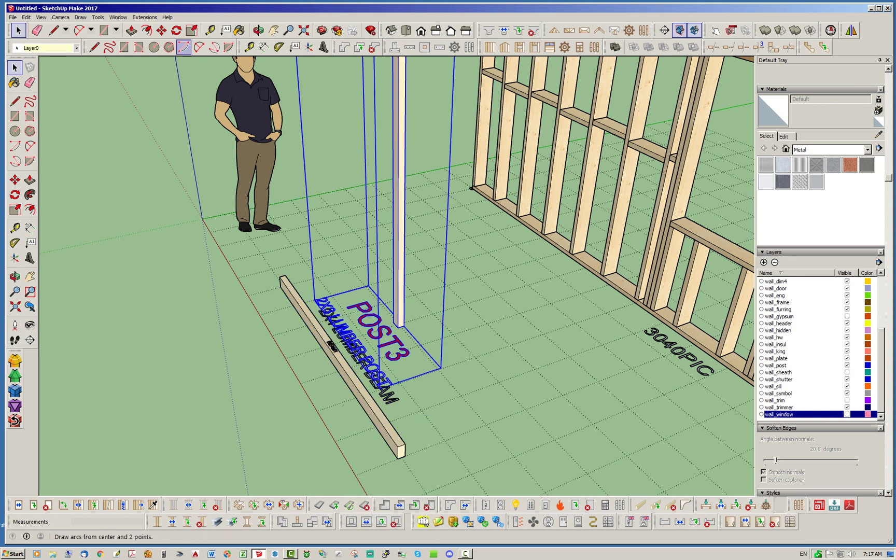
left_click(161, 30)
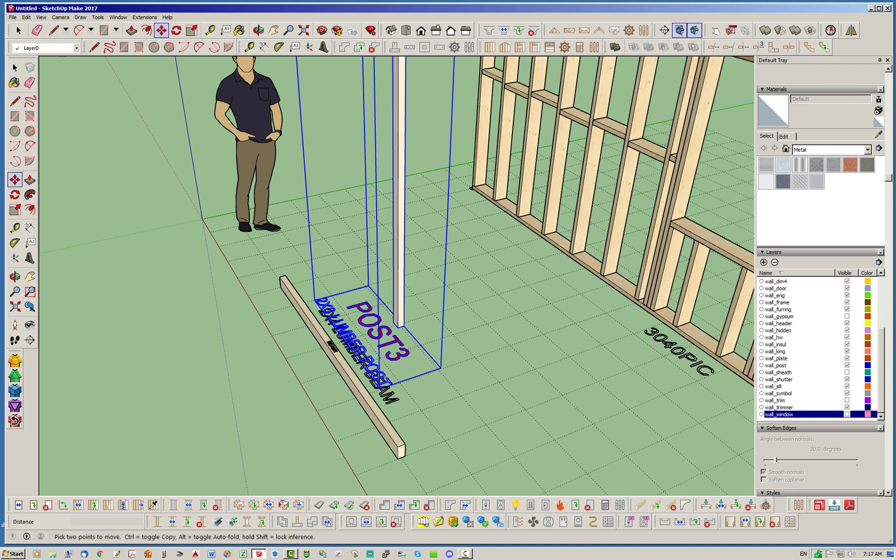
left_click(461, 396)
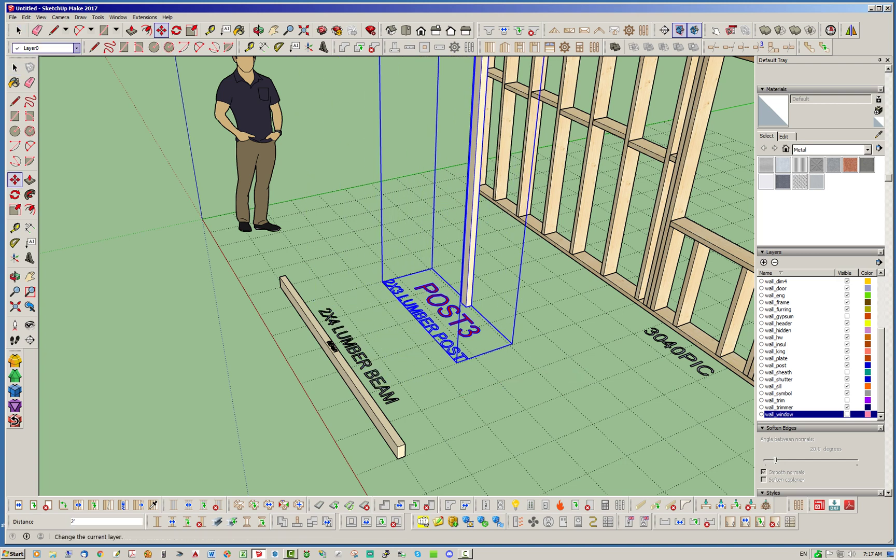
left_click(18, 30)
left_click(62, 68)
Step: Examine the callouts of the beam and the post in front of the framed wall
middle_click_drag(456, 332, 537, 346)
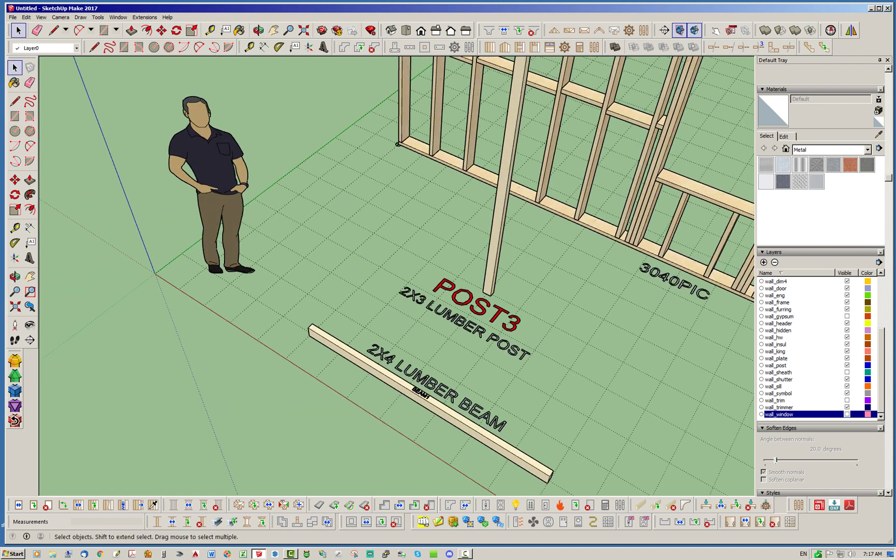
scroll(537, 345, "up", 2)
scroll(361, 301, "down", 3)
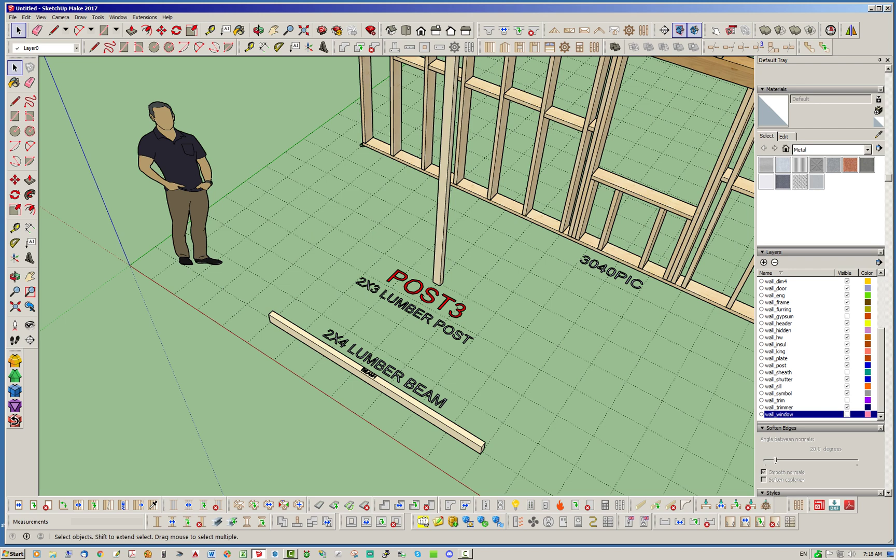
scroll(141, 293, "down", 1)
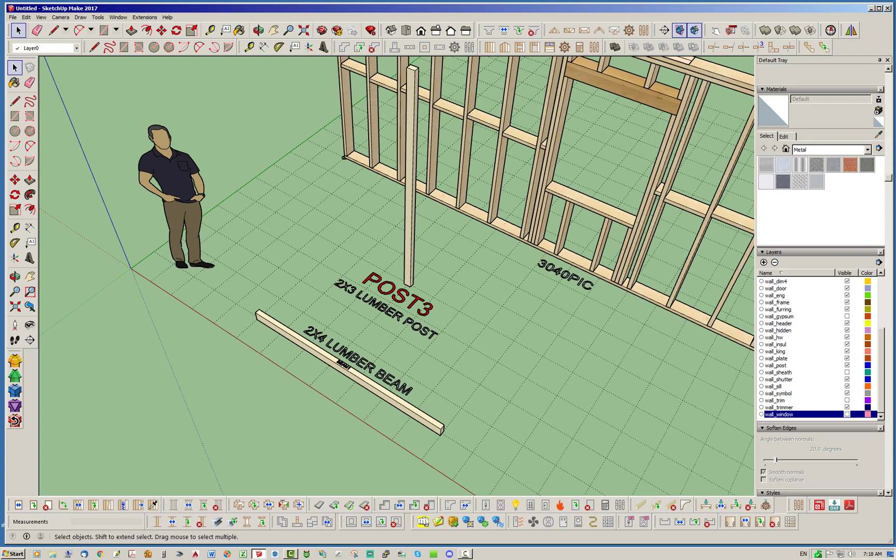
scroll(354, 384, "up", 2)
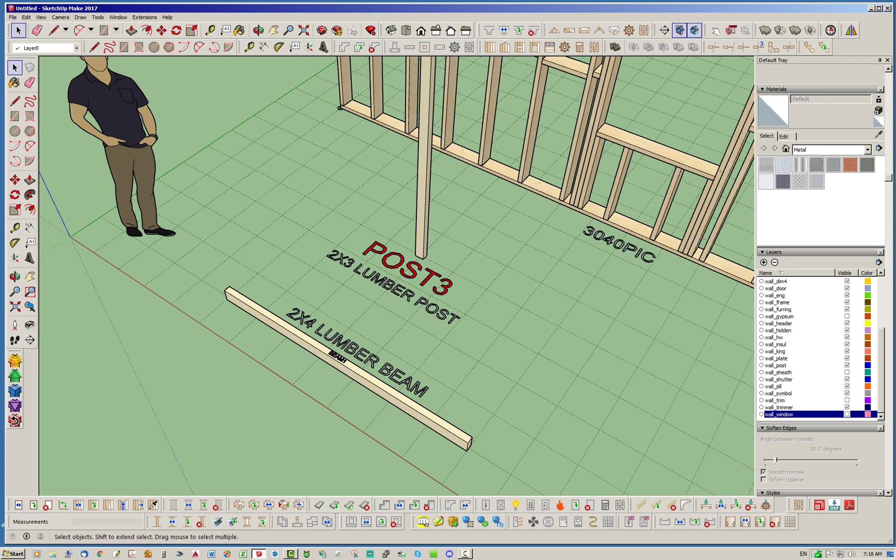
scroll(150, 285, "down", 4)
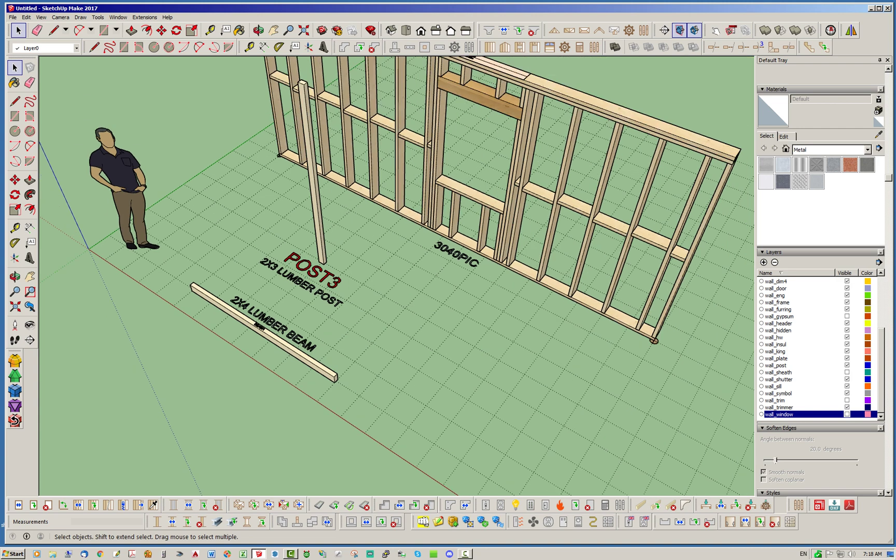
Step: Compare the custom column, beam and post libraries in the global settings
left_click(594, 47)
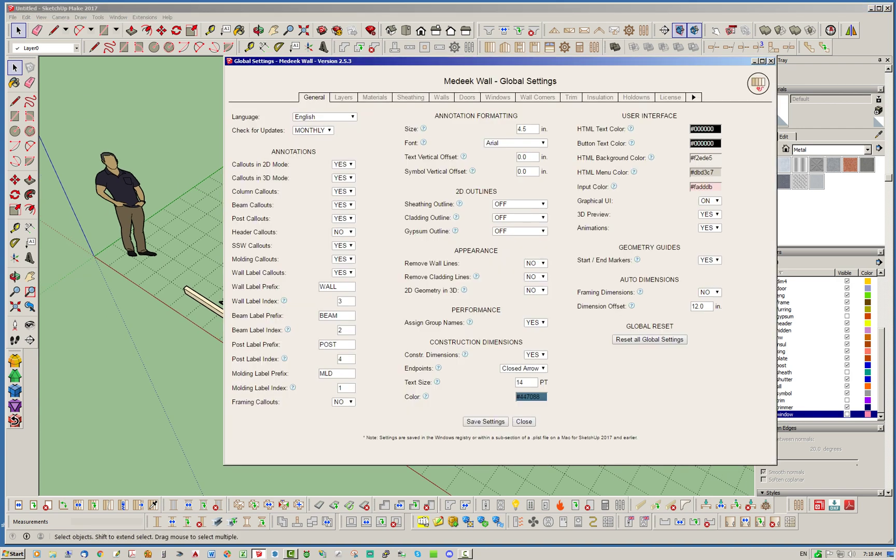
left_click(694, 97)
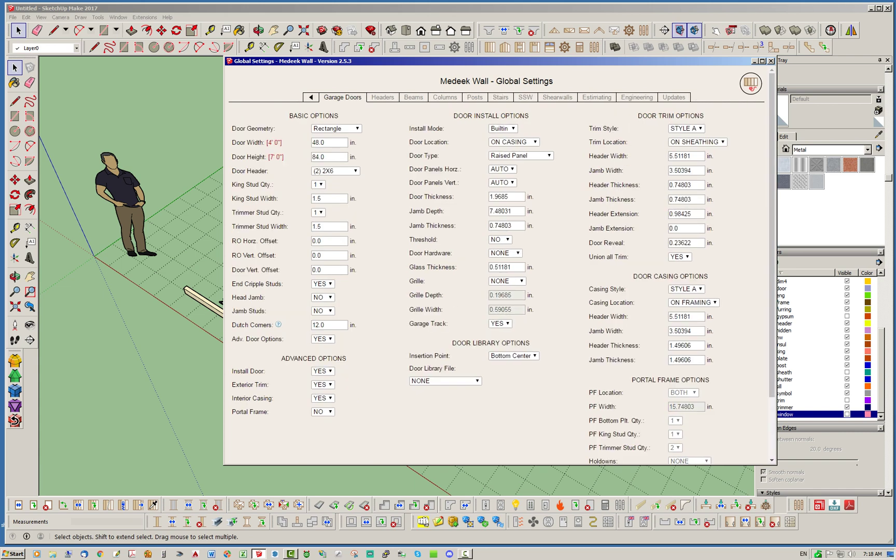
left_click(445, 97)
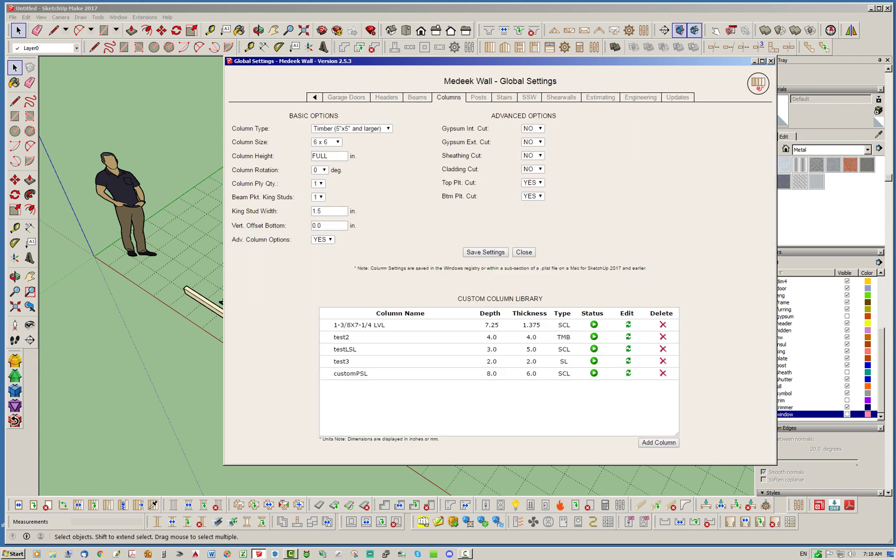
left_click_drag(290, 61, 192, 54)
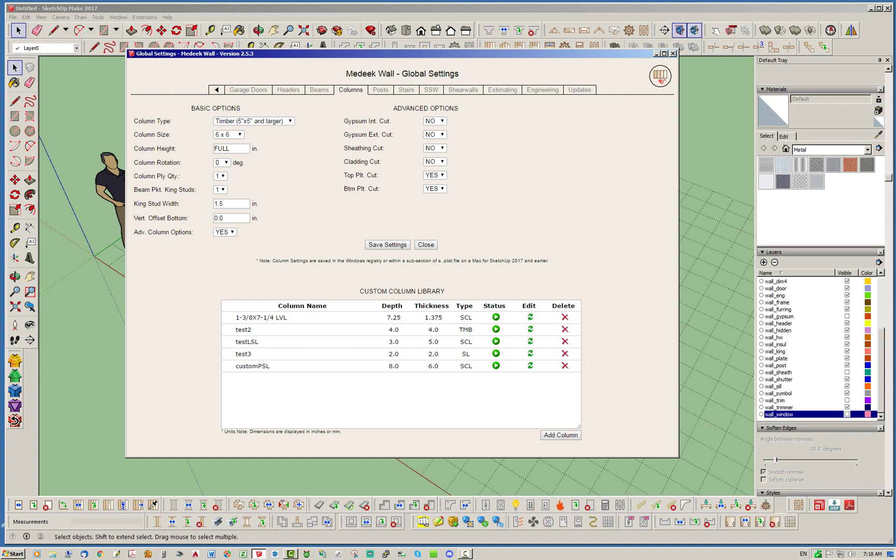
left_click(318, 89)
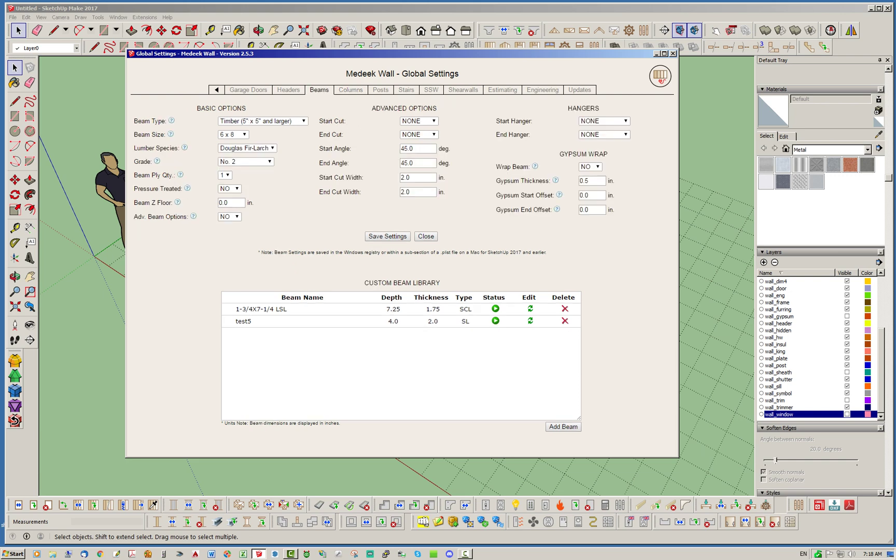
left_click(350, 90)
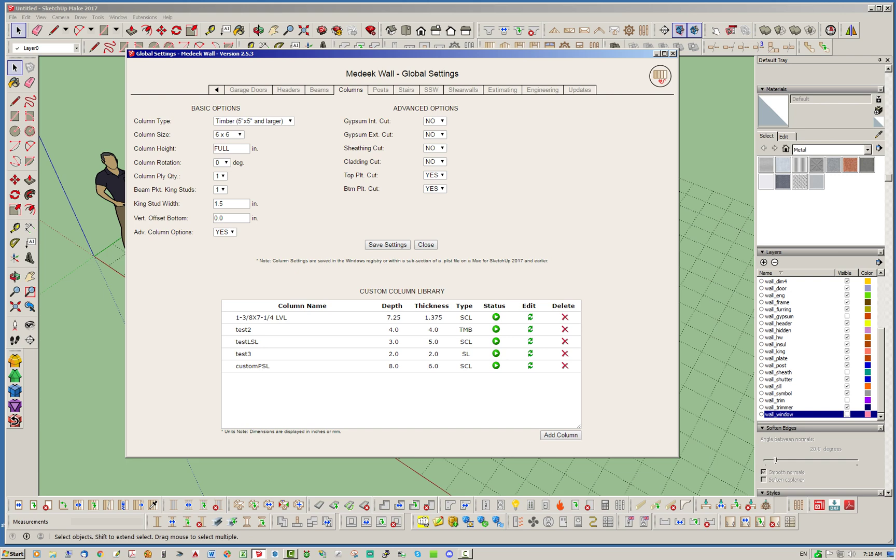
left_click(380, 90)
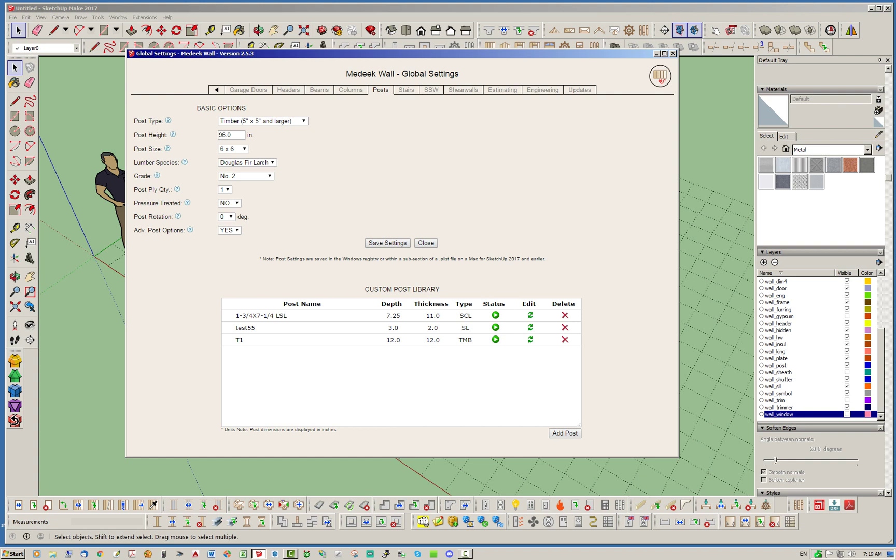
Step: Switch the post type to Structural Composite Lumber and look through its lumber species, keeping Microllam - LVL
left_click(262, 121)
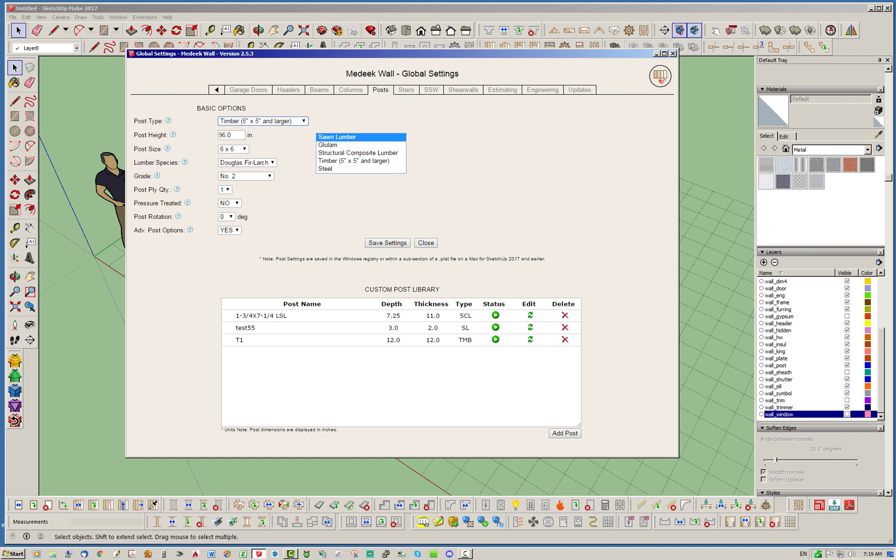
key("Down")
key("Down")
key("Return")
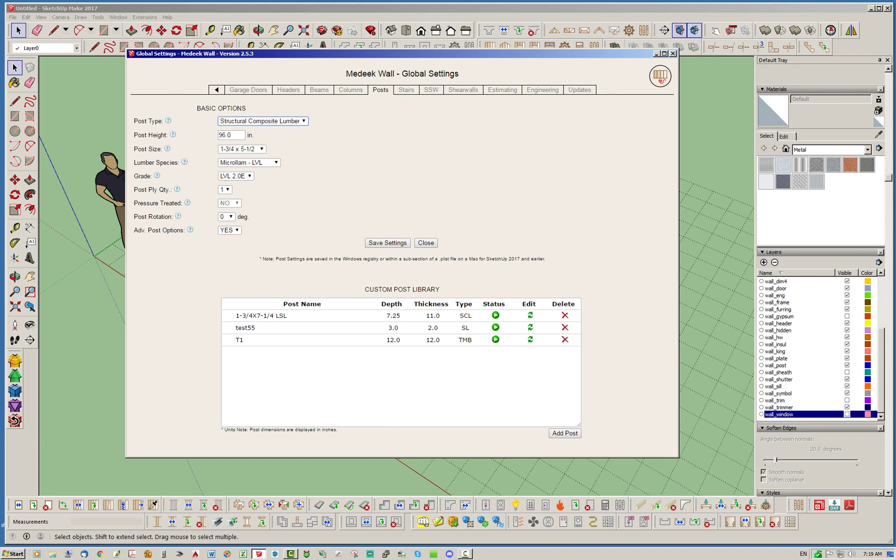
left_click(249, 163)
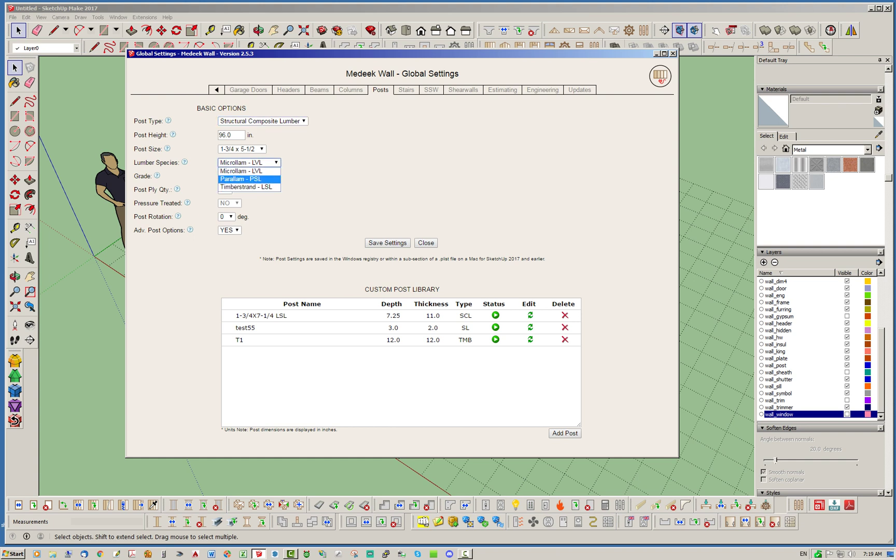
key("Down")
key("Up")
key("Up")
key("Return")
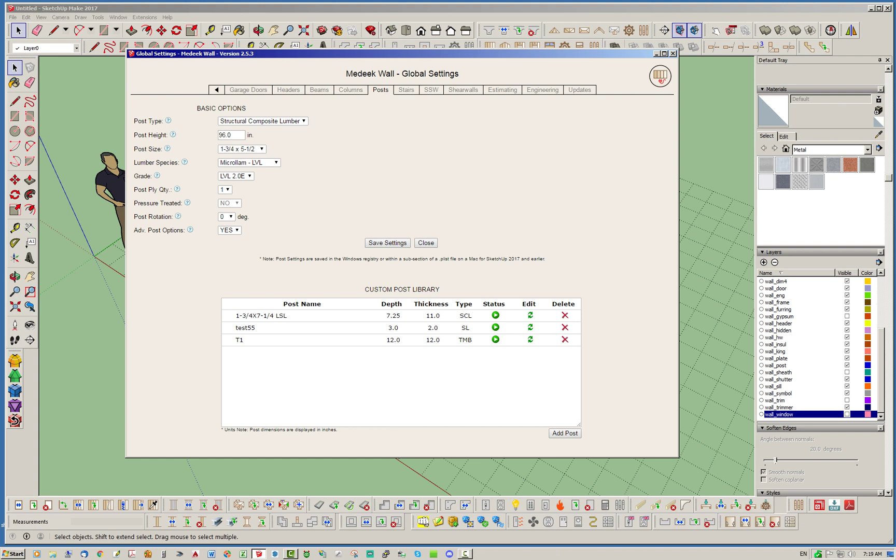
left_click(249, 162)
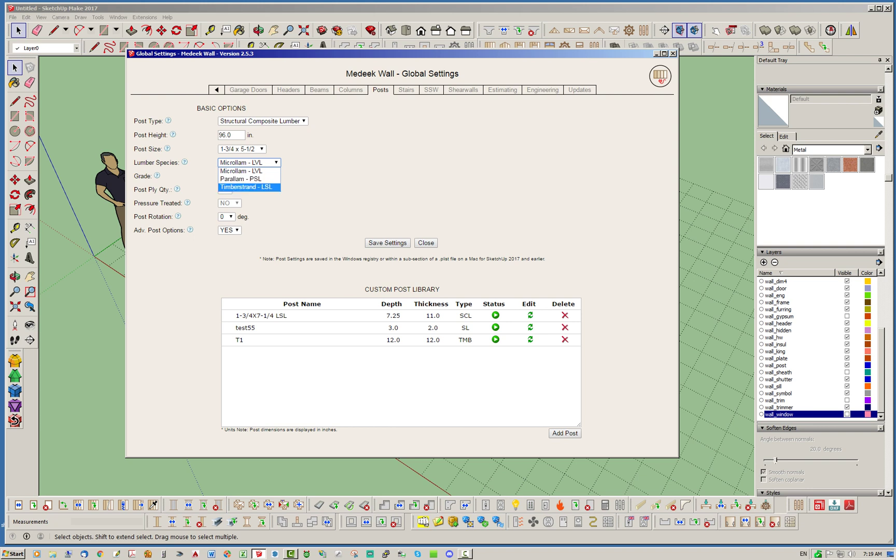
key("Escape")
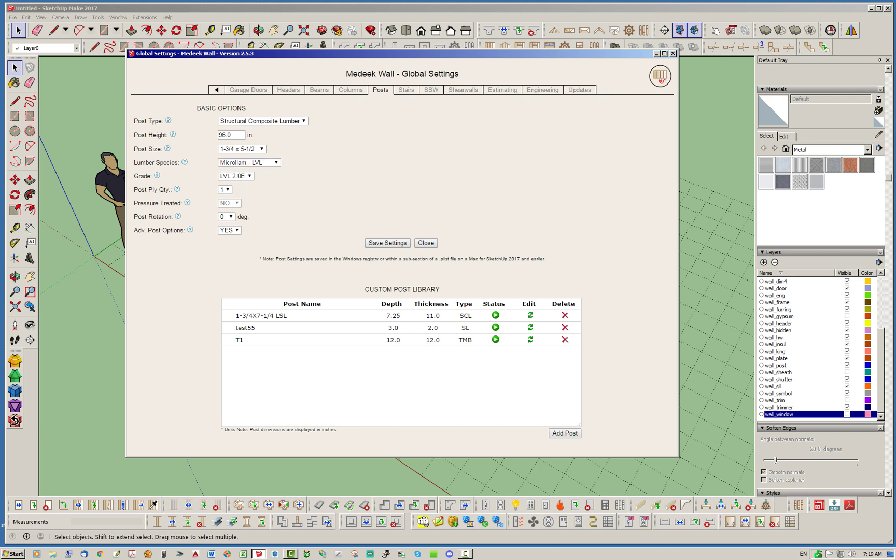
Step: Review the customPSL entry in the custom column library and close the global settings without saving
left_click(350, 90)
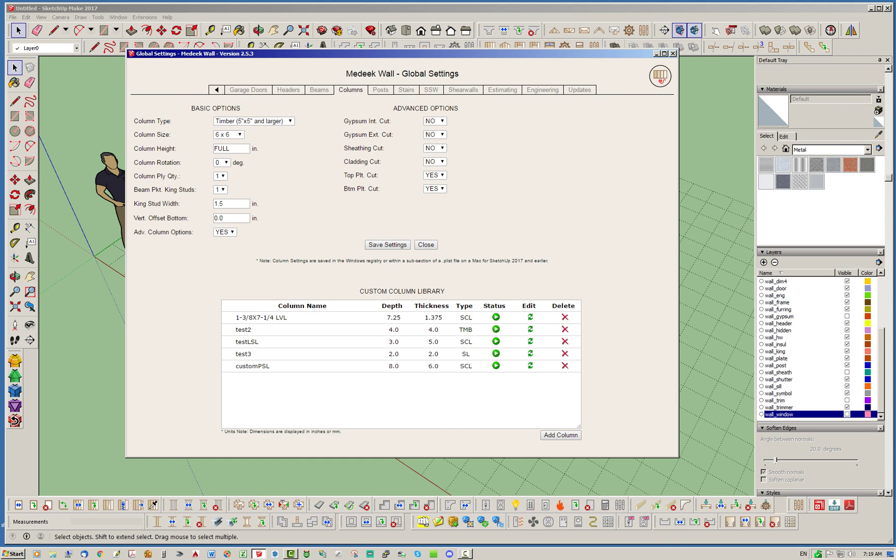
left_click_drag(248, 342, 269, 366)
left_click_drag(489, 54, 538, 42)
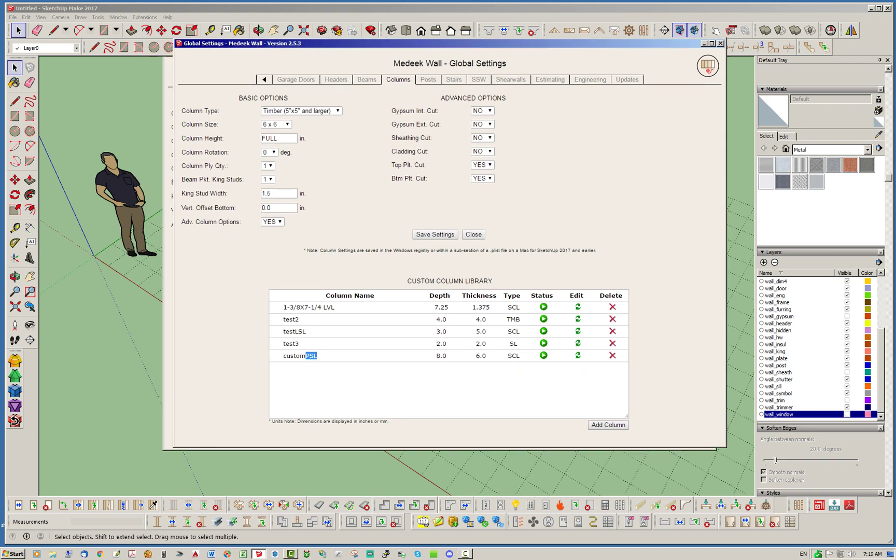
left_click(723, 42)
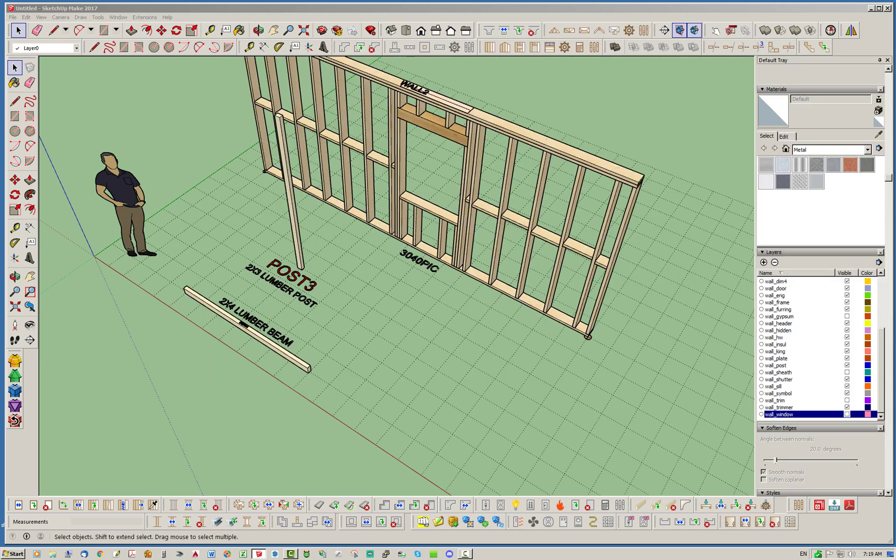
Step: Add a full-height Sawn Lumber column of custom size test3 to WALL2, near the wall end beyond the window
left_click(157, 521)
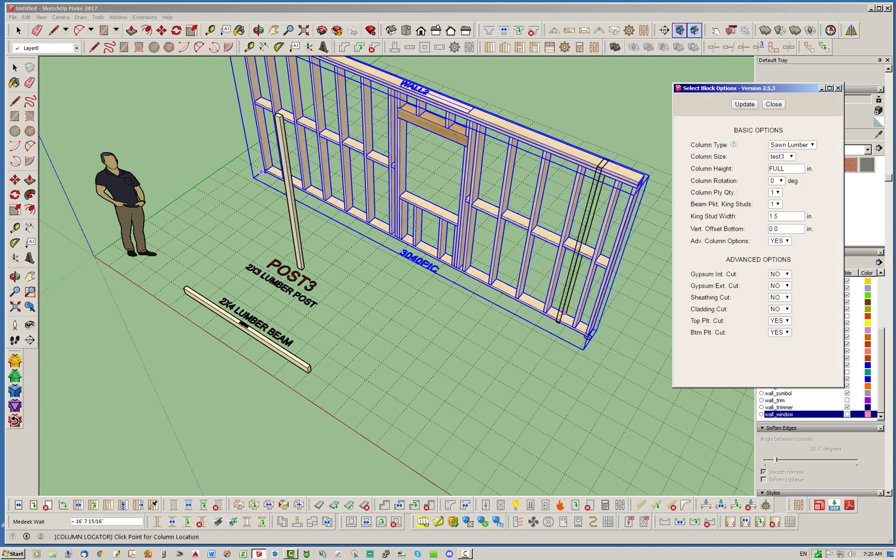
left_click(560, 311)
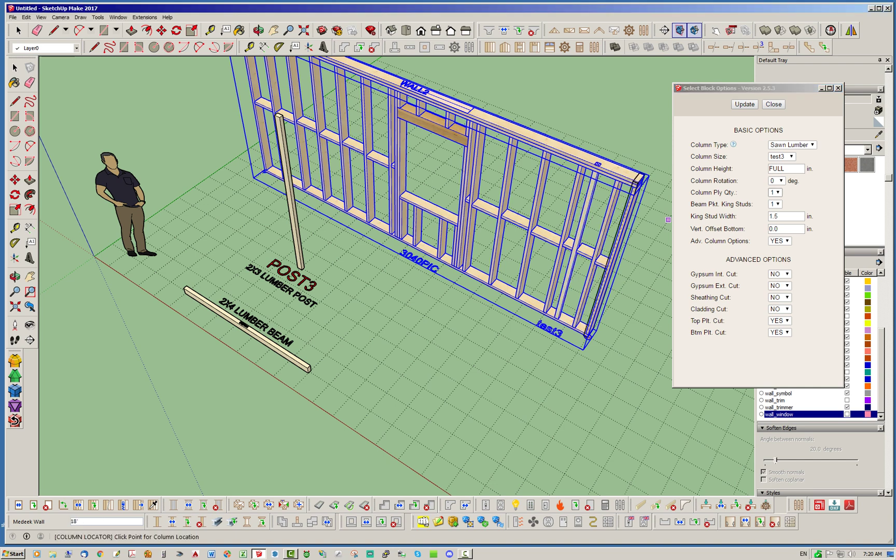
Step: Switch the column type to Structural Composite Lumber and look through its column sizes down to the custom entries
left_click(781, 156)
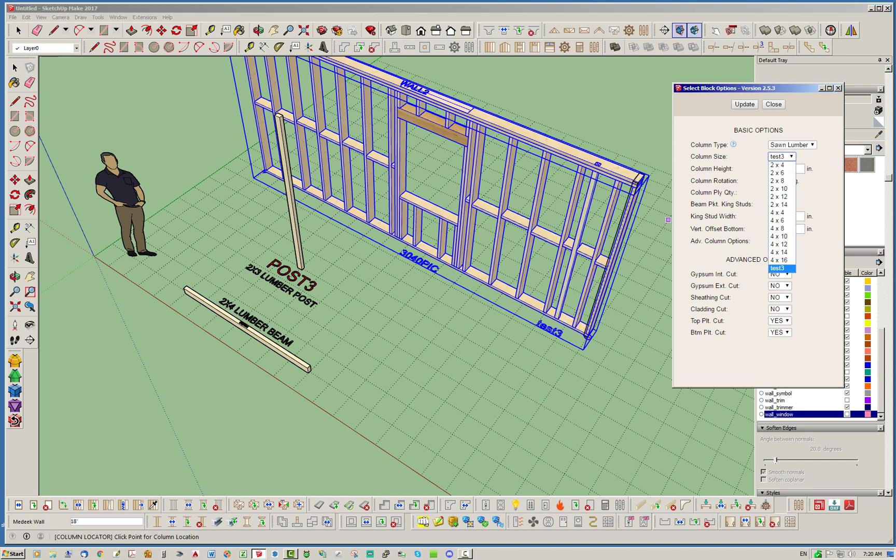
left_click(792, 145)
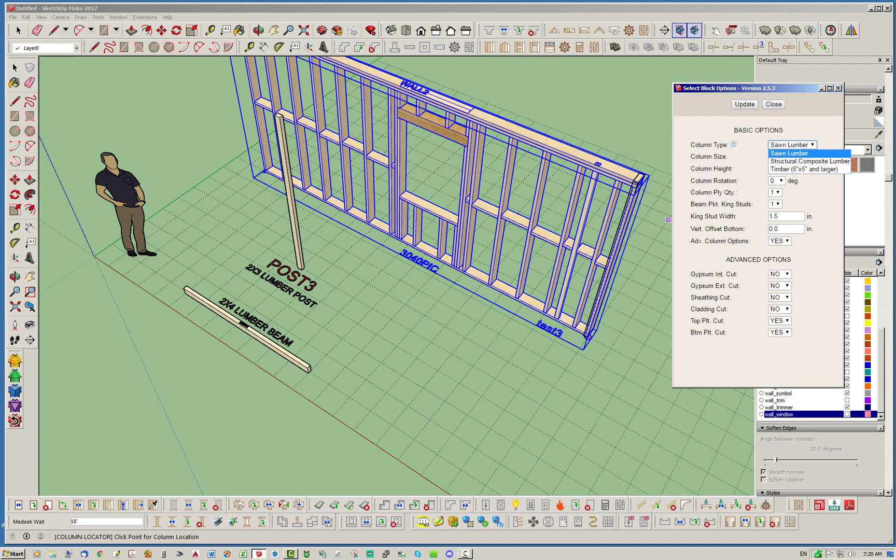
left_click(810, 161)
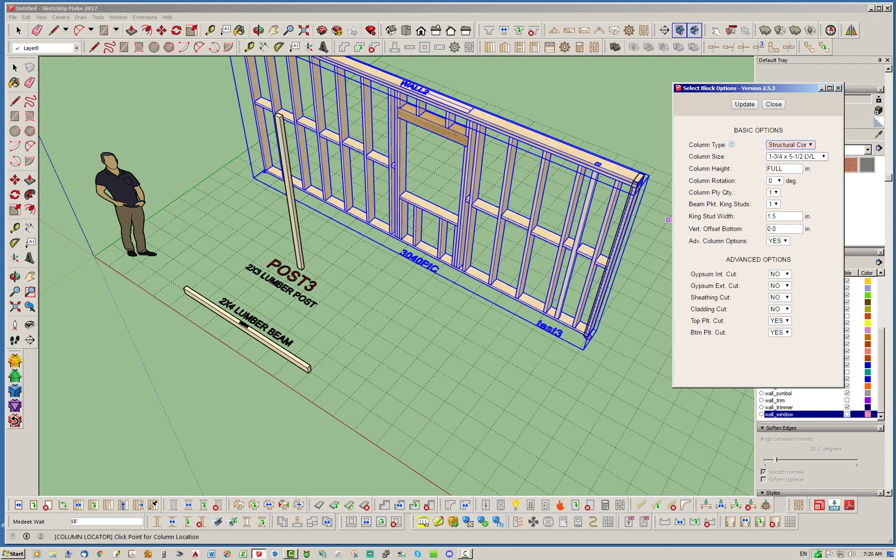
left_click(796, 156)
mouse_move(824, 199)
left_mouse_down()
mouse_move(824, 283)
mouse_move(825, 199)
left_mouse_up()
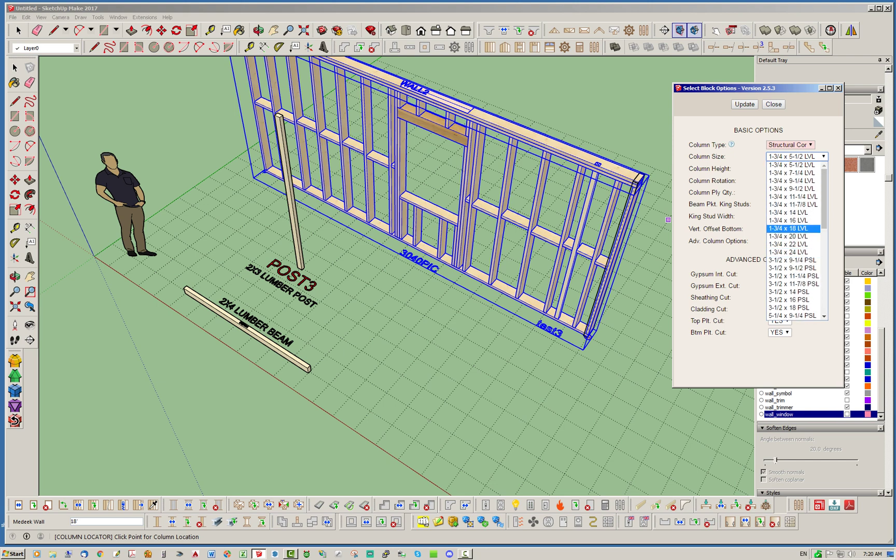
scroll(793, 238, "down", 7)
left_click_drag(825, 262, 824, 282)
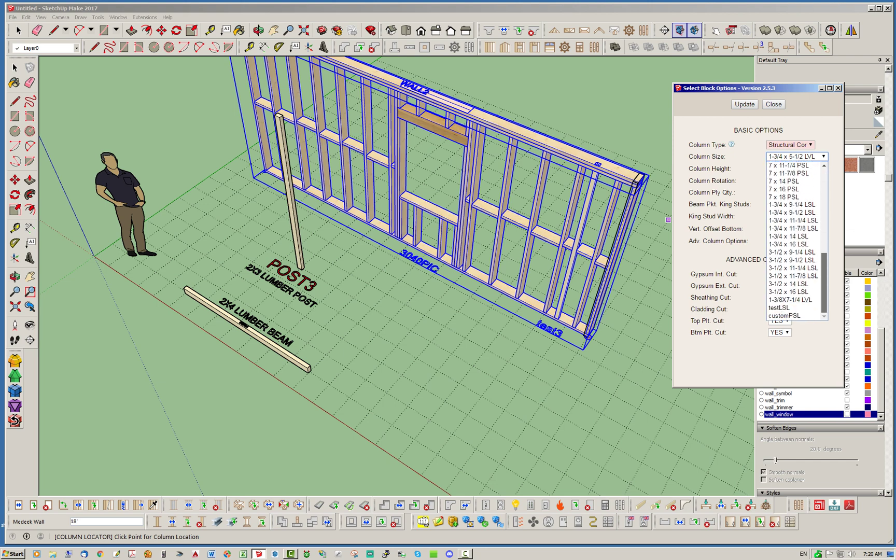
key("Escape")
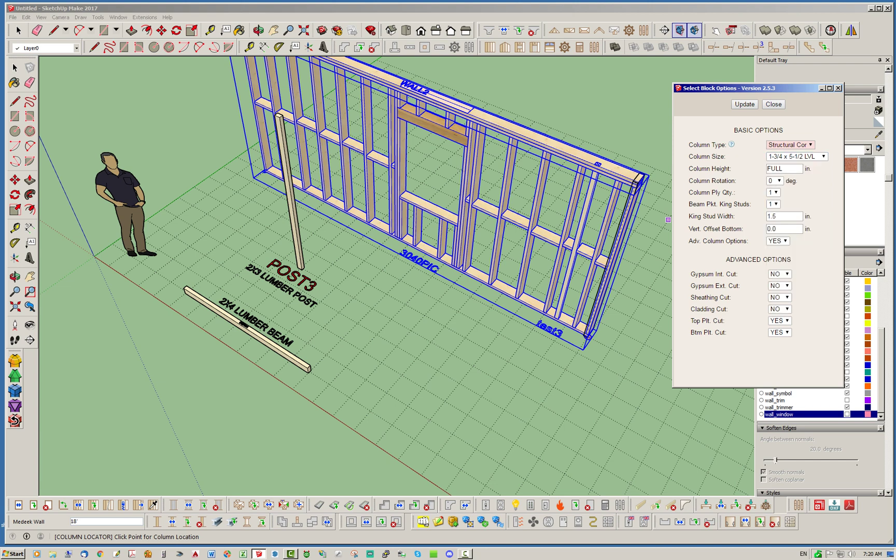
Step: Set the column size to customPSL and place that column in the wall between the window and the test3 column
left_click_drag(749, 88, 657, 119)
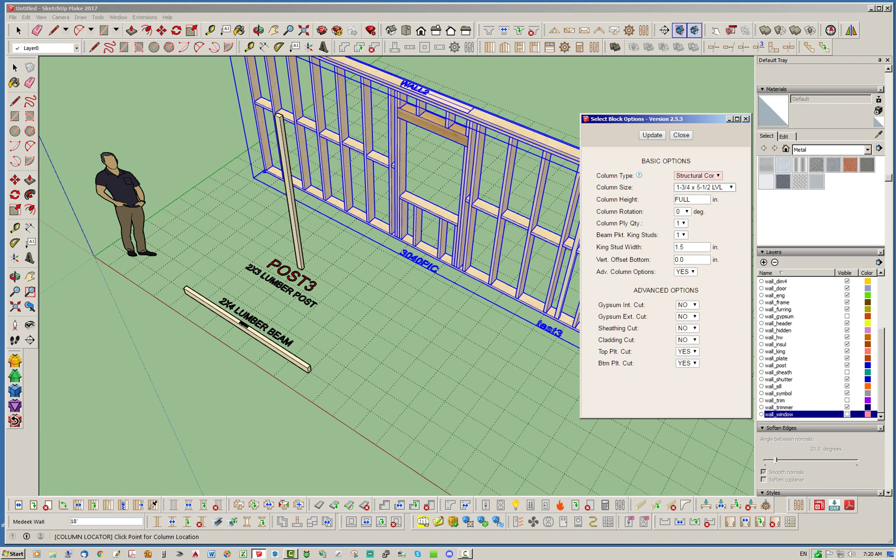
left_click(704, 188)
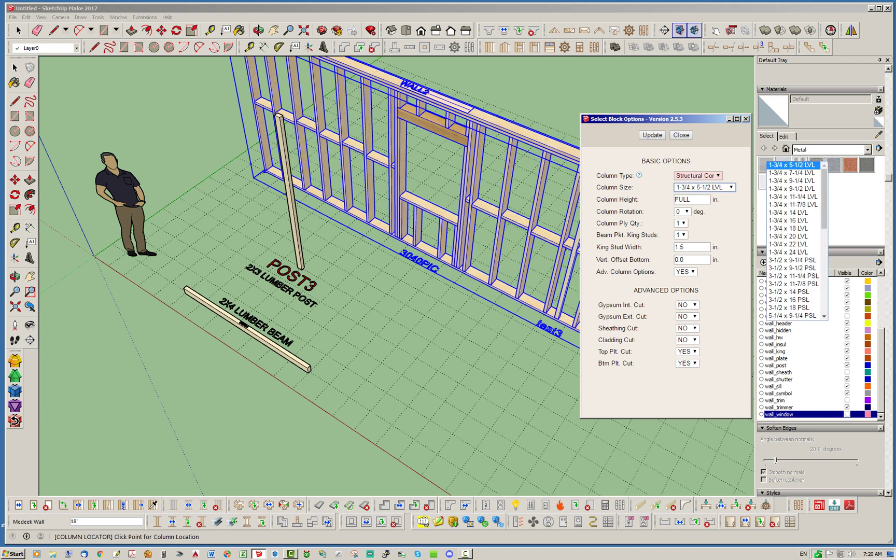
left_click_drag(824, 192, 825, 281)
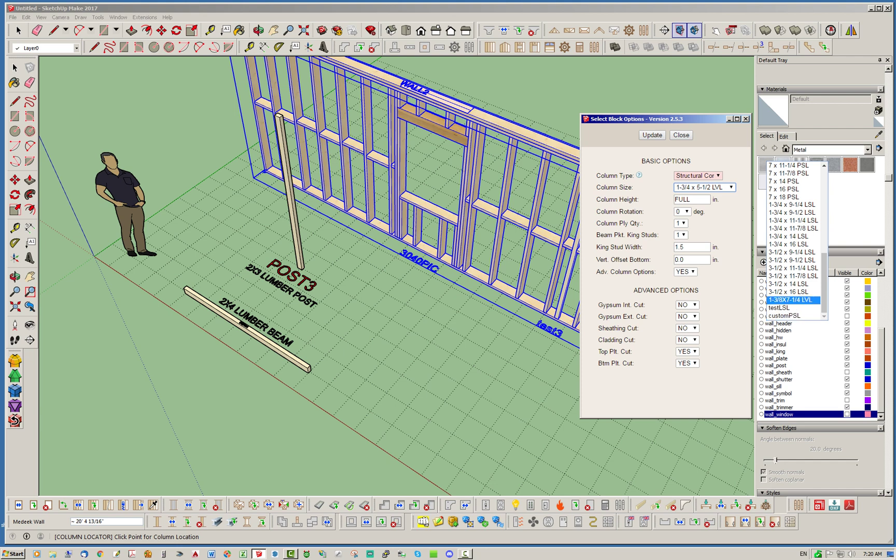
left_click(794, 316)
left_click(652, 135)
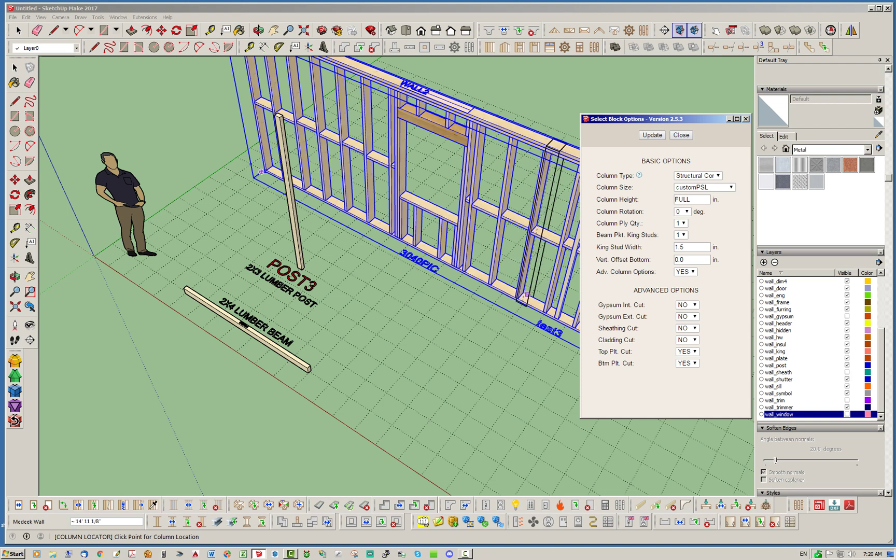
left_click(519, 283)
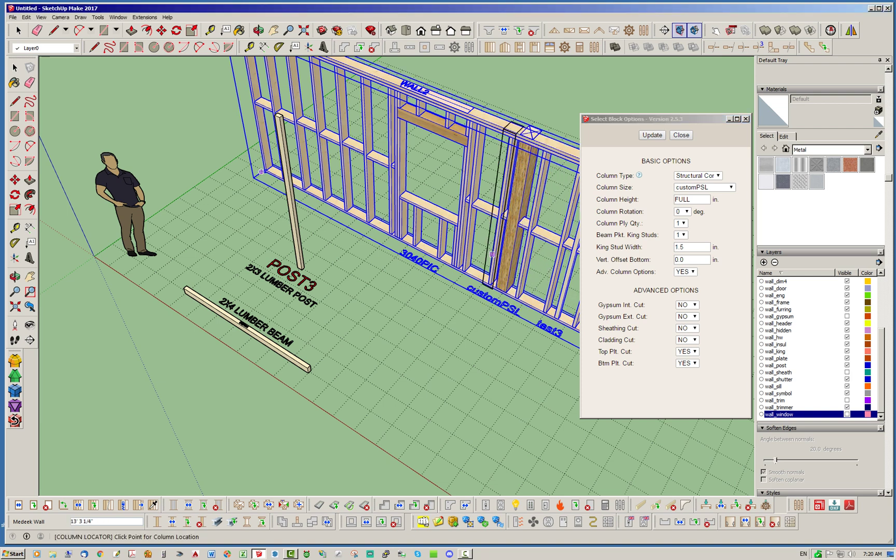
left_click(681, 135)
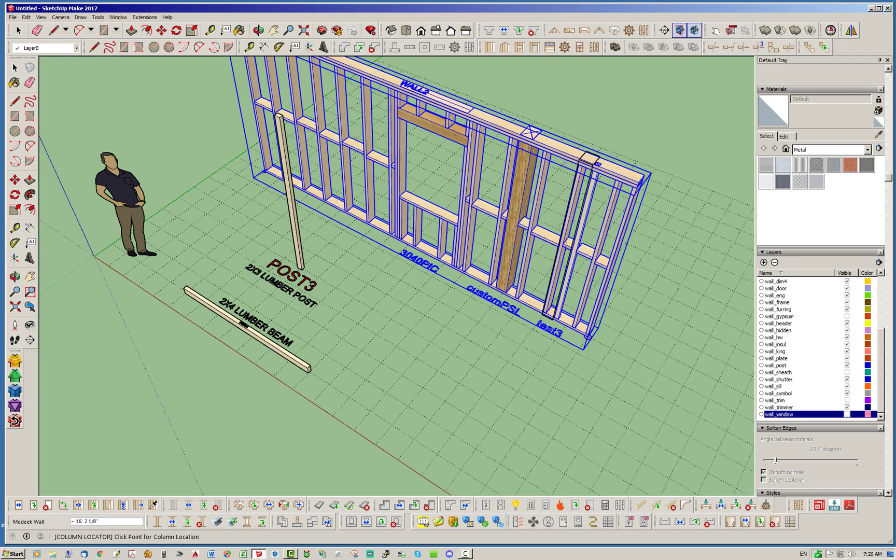
Step: Examine the two inserted columns and their callouts, comparing them with the custom column library in the global settings
scroll(553, 301, "up", 3)
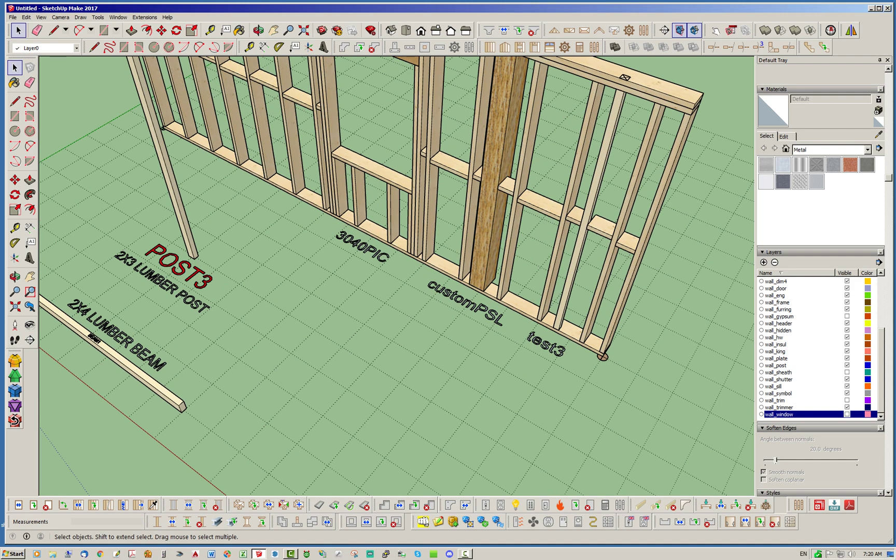
middle_click_drag(553, 301, 568, 339)
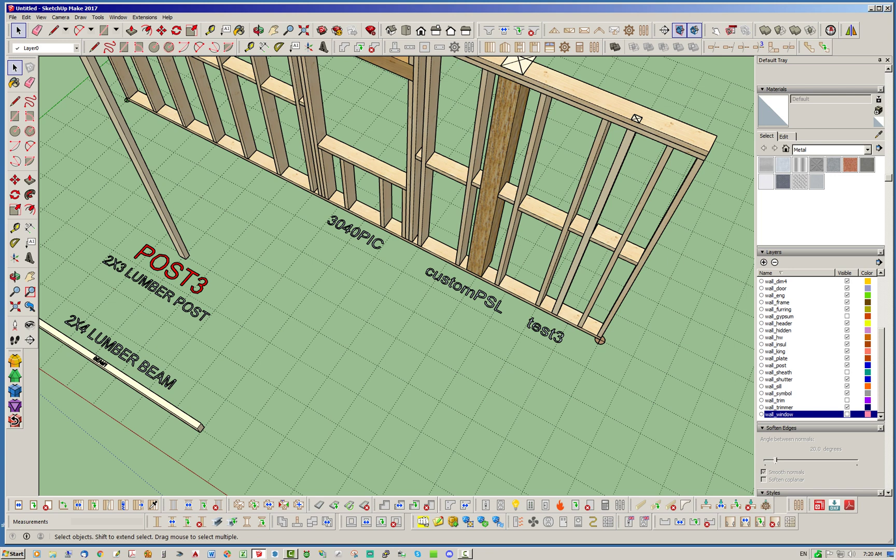
left_click_drag(895, 66, 474, 72)
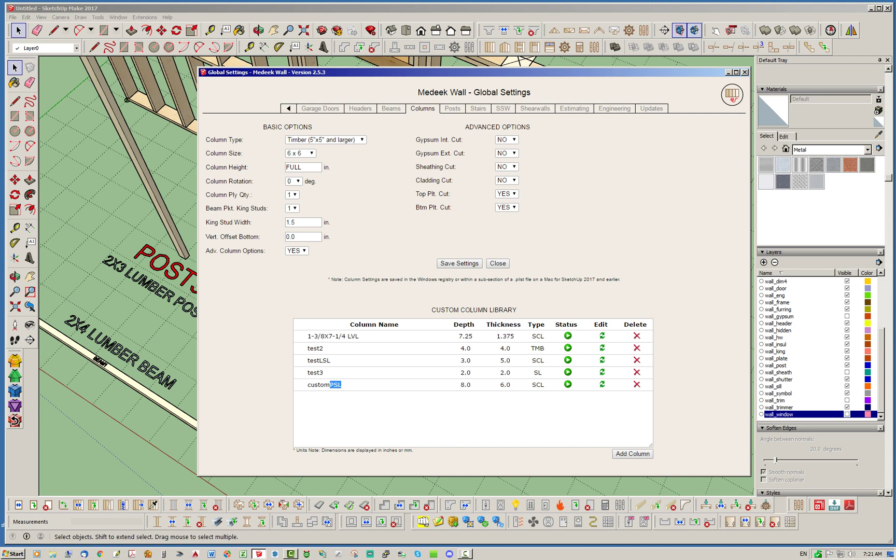
mouse_move(474, 72)
left_mouse_down()
mouse_move(587, 101)
mouse_move(895, 101)
left_mouse_up()
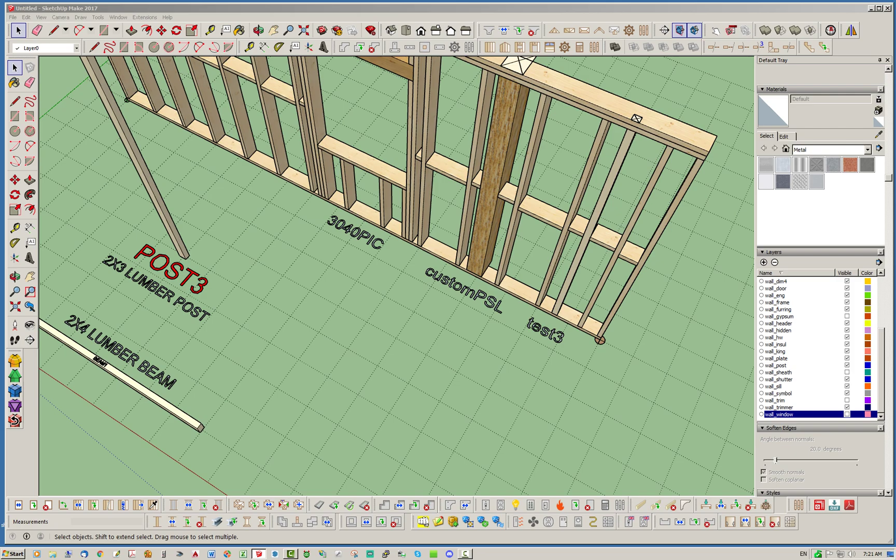
left_click(483, 398)
scroll(483, 398, "down", 2)
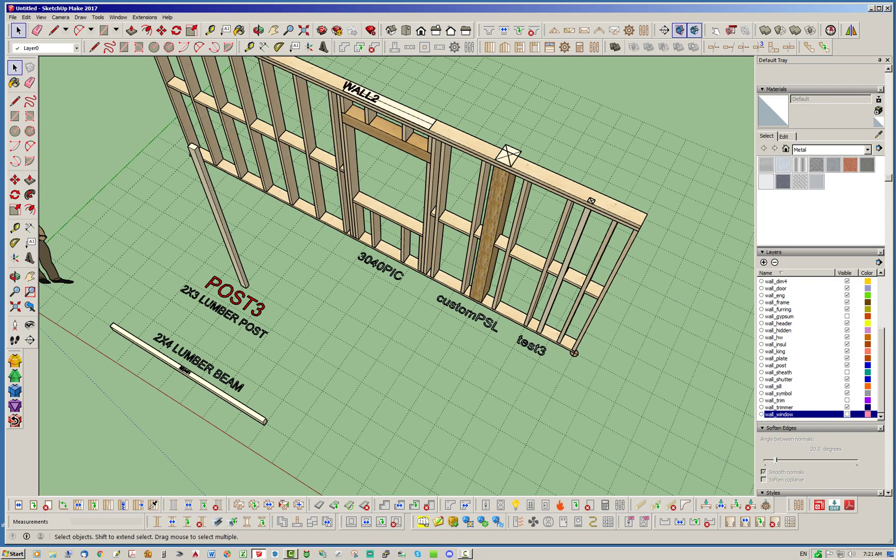
mouse_move(484, 397)
middle_mouse_down()
mouse_move(484, 316)
mouse_move(506, 335)
middle_mouse_up()
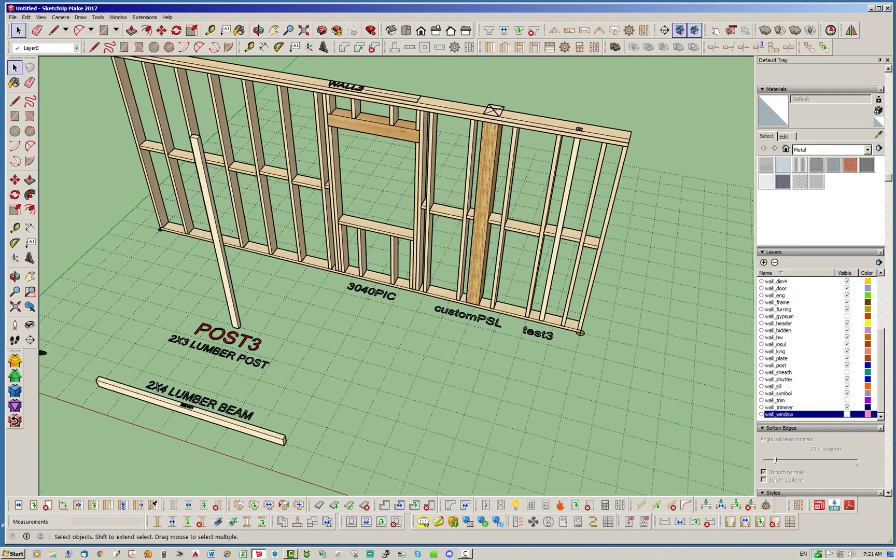
Step: Review the custom post, column, beam and header libraries in the Medeek Wall global settings
left_click_drag(895, 76, 388, 62)
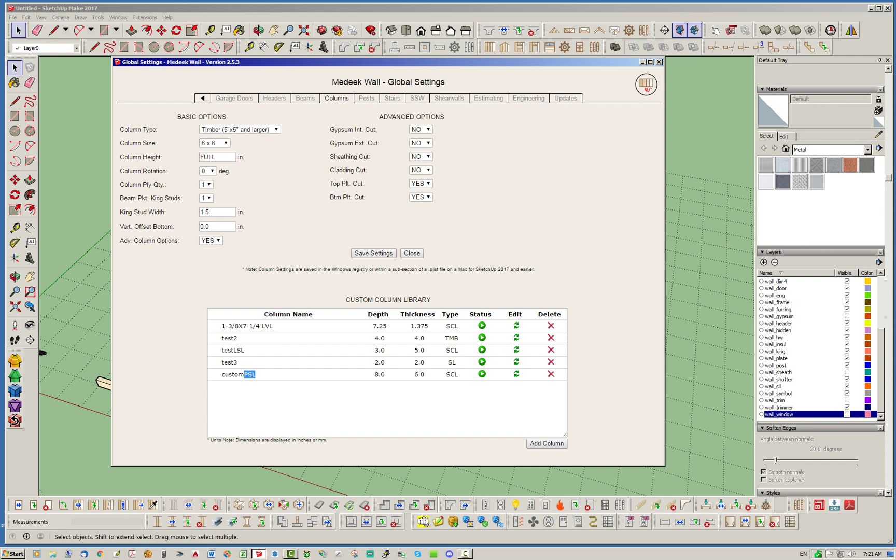
left_click(366, 98)
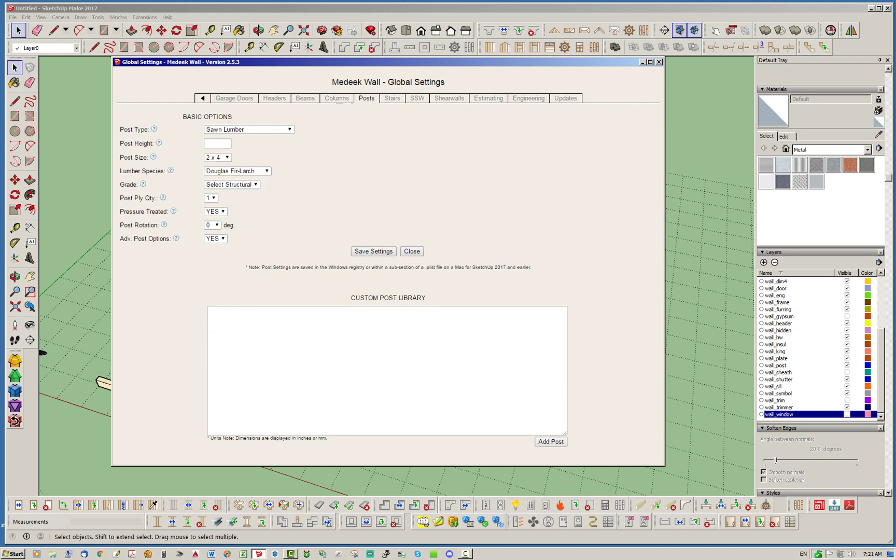
left_click(336, 98)
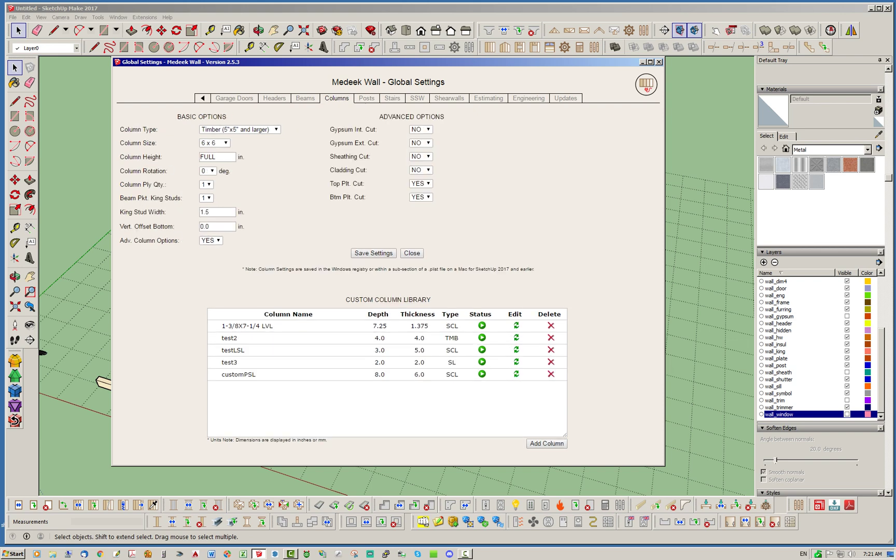
left_click(305, 99)
left_click(274, 98)
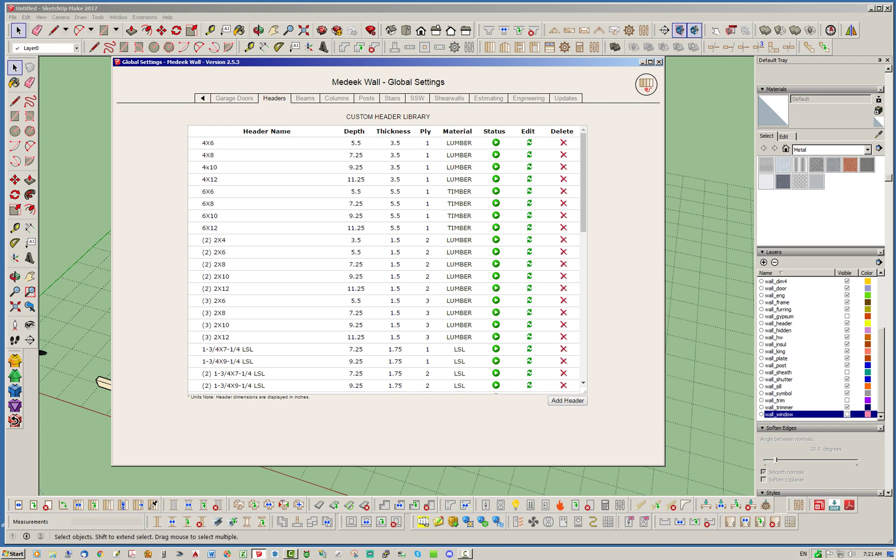
left_click_drag(388, 61, 433, 75)
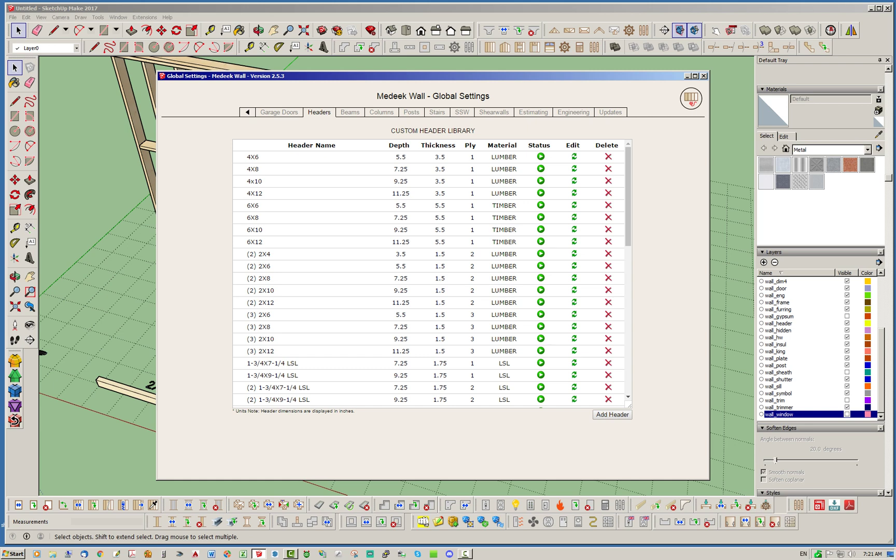
left_click_drag(433, 75, 421, 70)
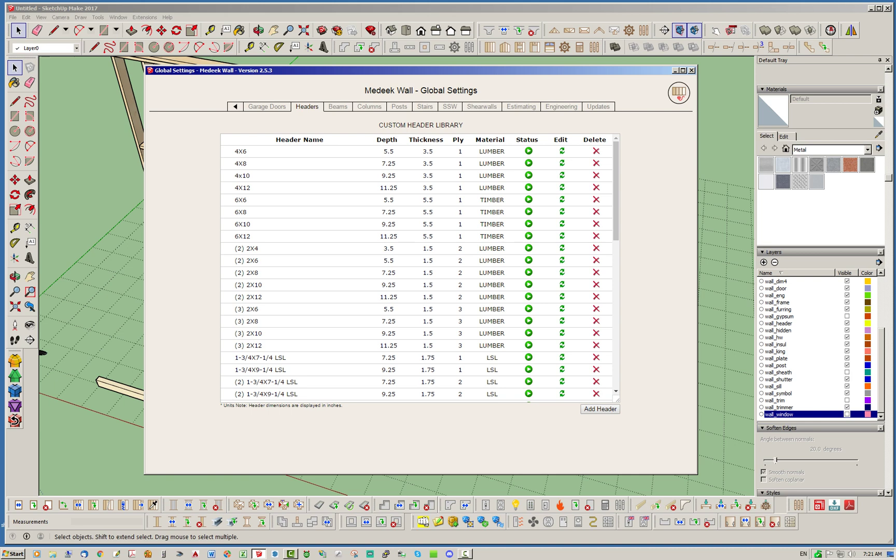
left_click(337, 106)
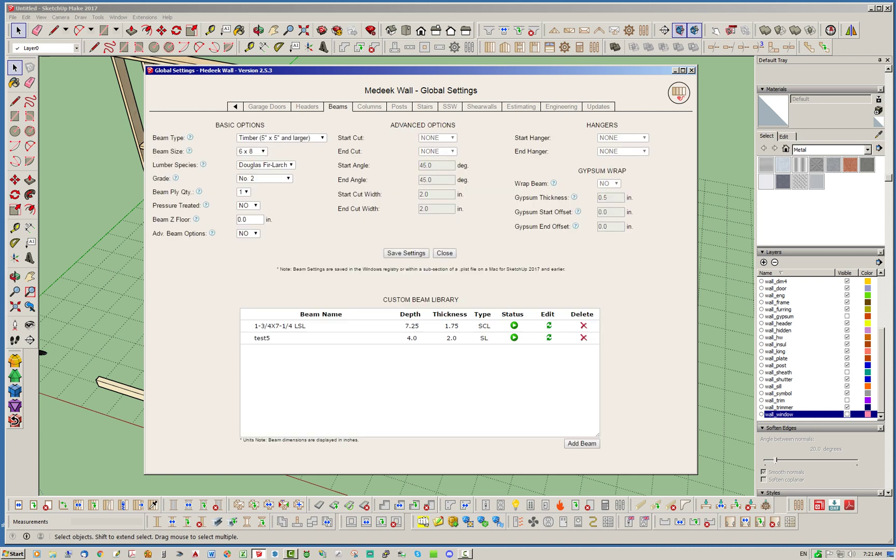
left_click(368, 107)
left_click(398, 106)
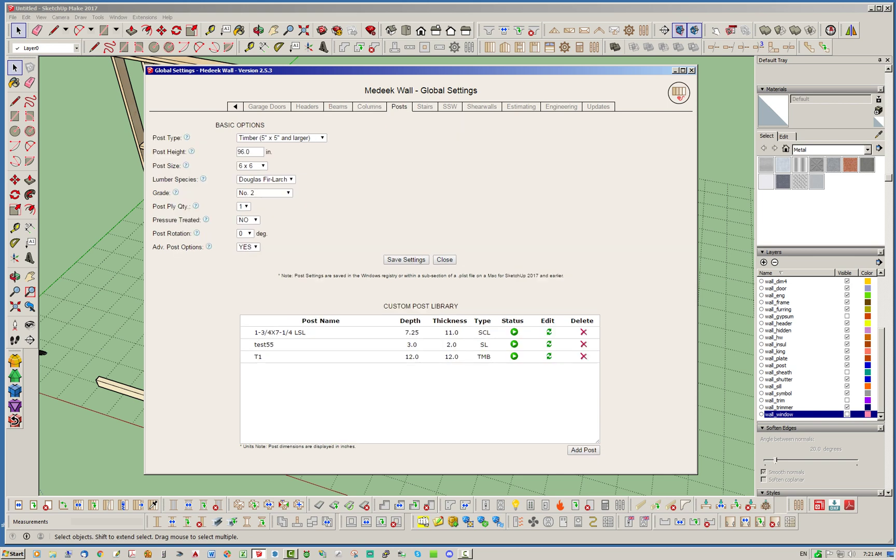
Step: Set the post type to Steel in the global post settings and look through the available steel shapes
left_click(281, 138)
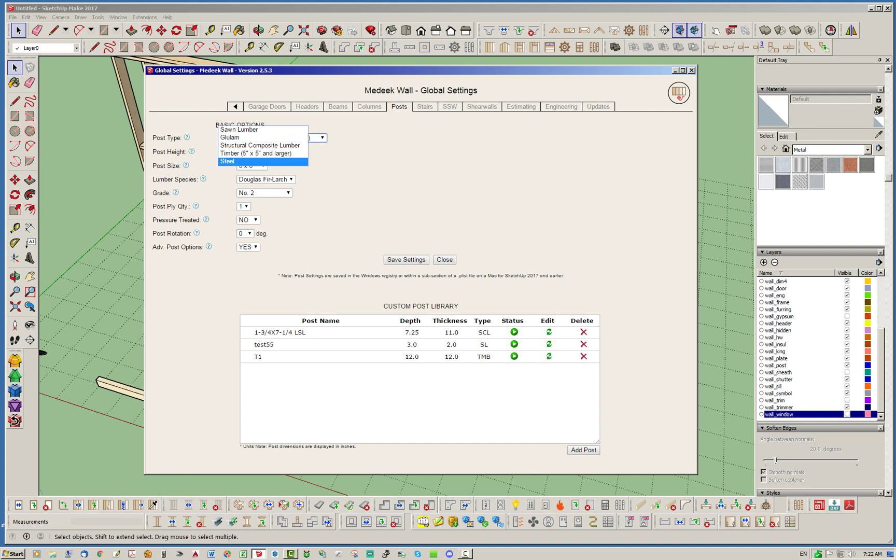
left_click(227, 161)
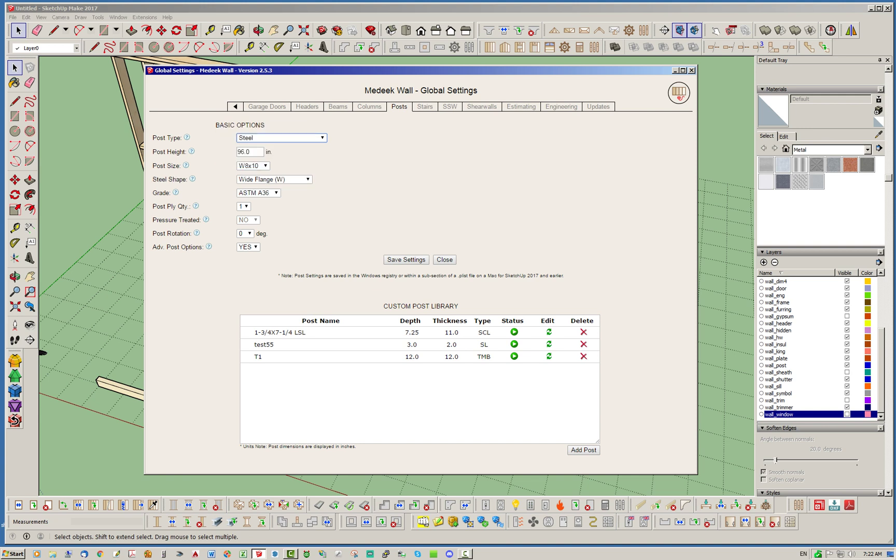
left_click(274, 179)
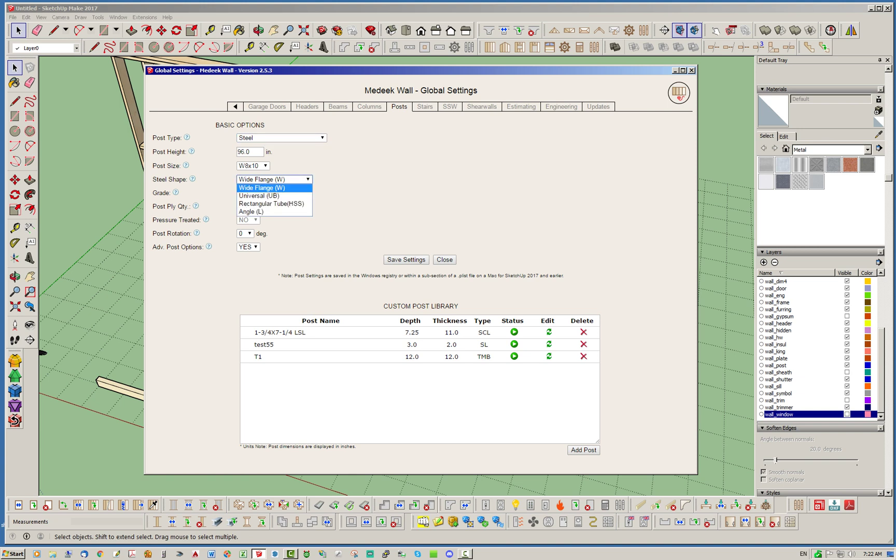
key("Down")
key("Down")
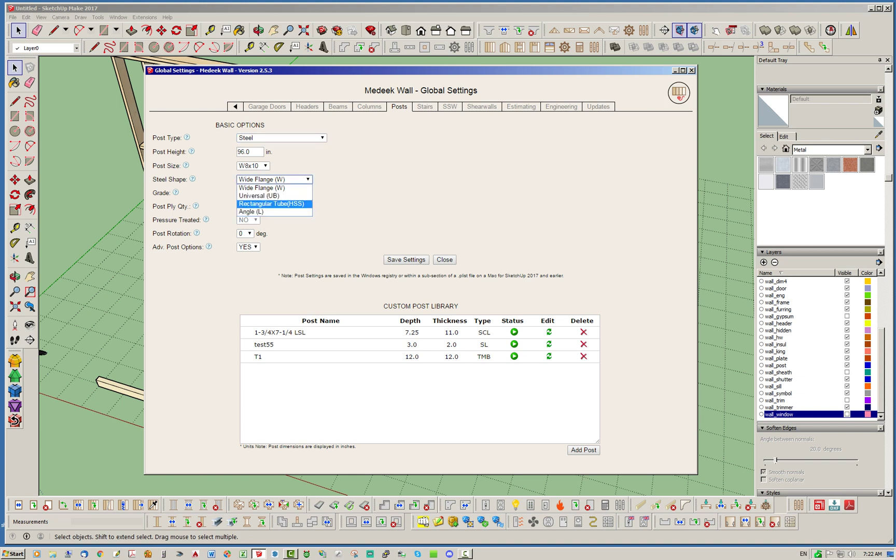
key("Down")
key("Up")
key("Up")
key("Up")
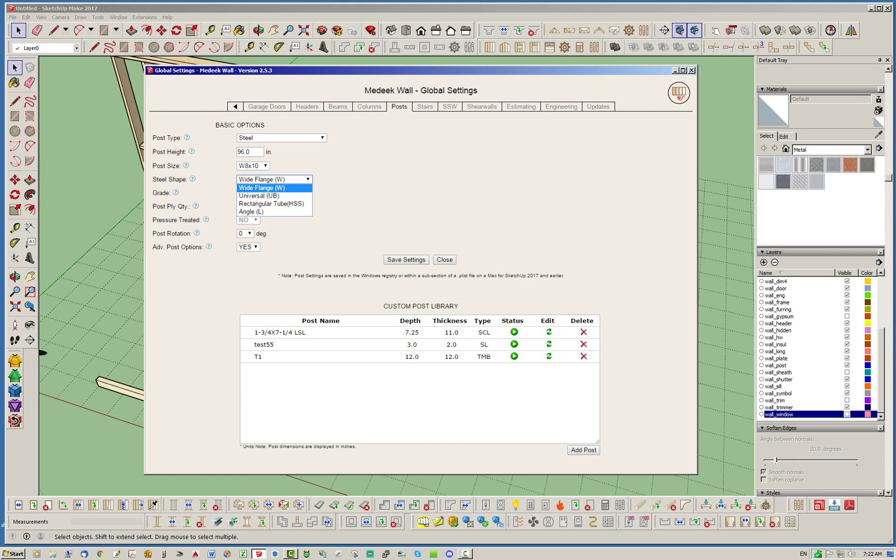
key("Escape")
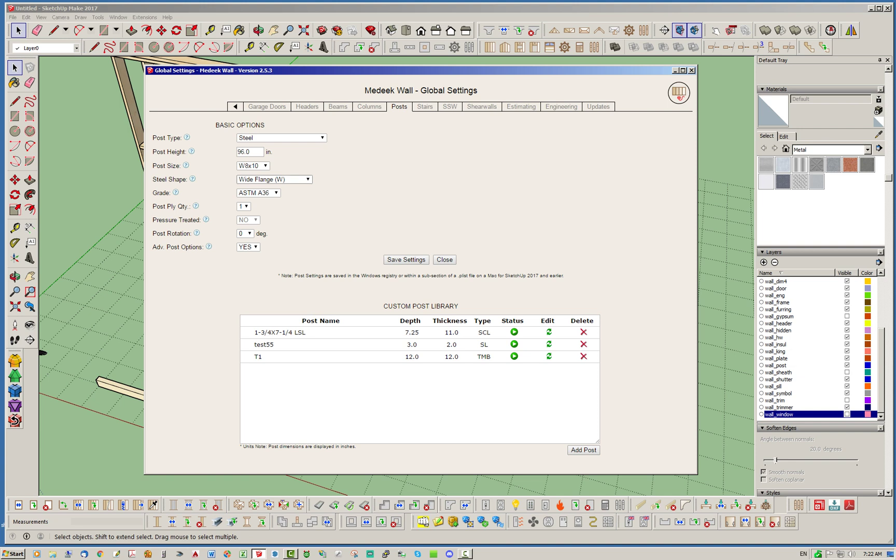
Step: Look through the post sizes offered for the Wide Flange (W) steel shape, down to W24x76
key("shift+Tab")
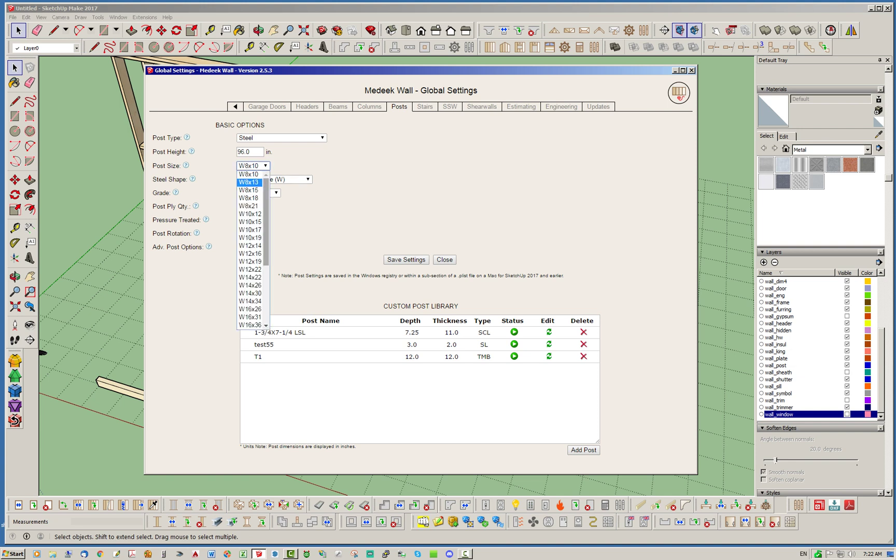
scroll(252, 249, "down", 5)
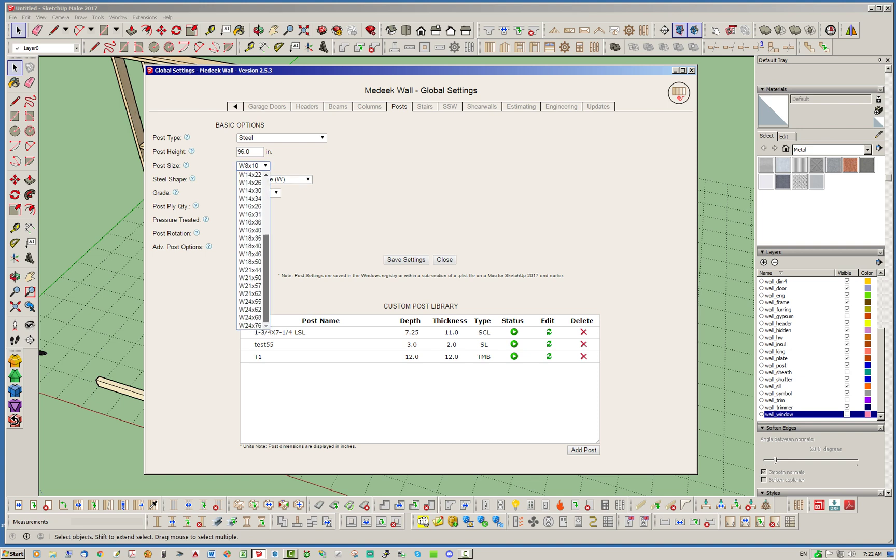
left_click_drag(266, 278, 266, 221)
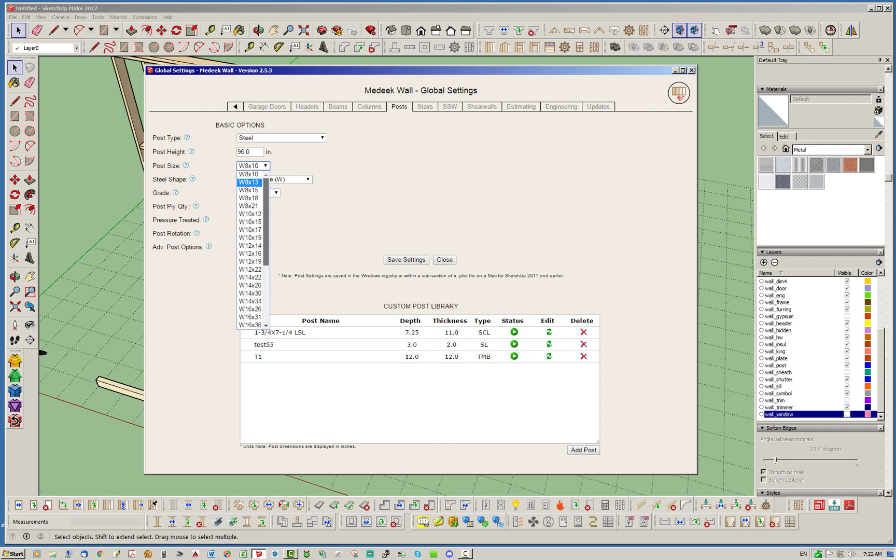
key("Escape")
Step: Switch the steel shape to Universal (UB) to check its post sizes, and return the shape to Wide Flange (W)
left_click(274, 179)
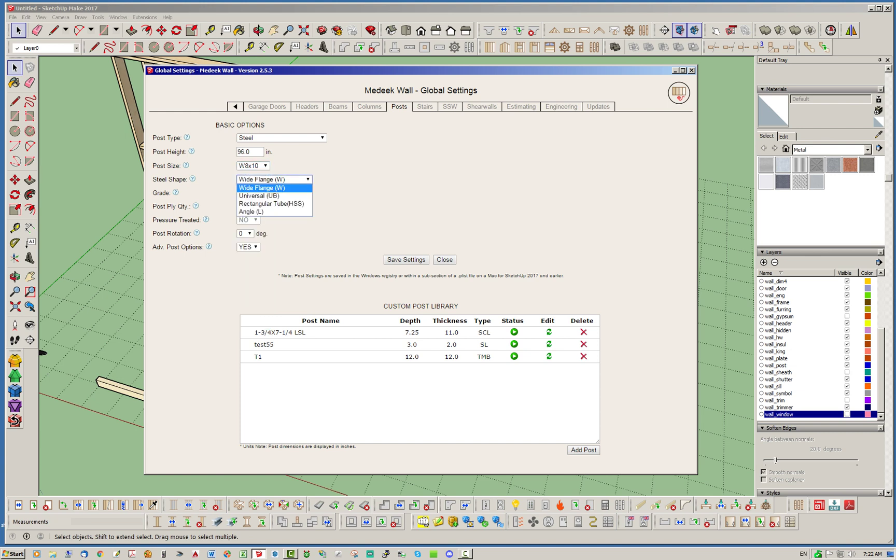
left_click(258, 195)
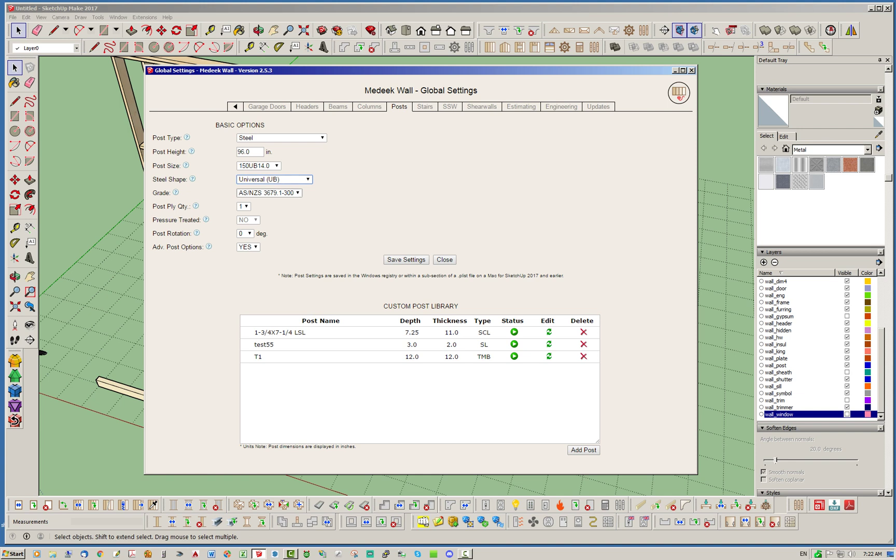
left_click(258, 166)
mouse_move(277, 232)
left_mouse_down()
mouse_move(277, 269)
mouse_move(277, 231)
left_mouse_up()
key("Return")
left_click(282, 179)
left_click(275, 187)
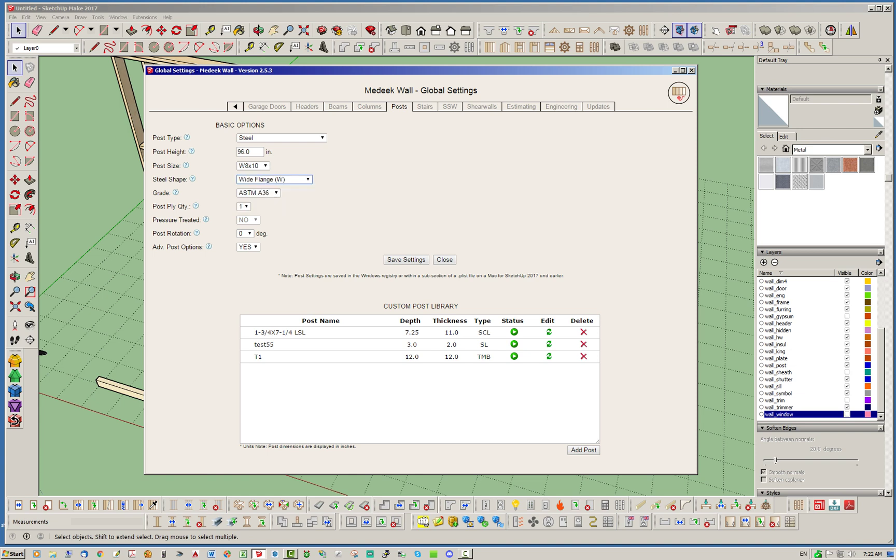
Step: Review the wide flange post size list once more from W8x10 to W24x76, keeping the current size
left_click(253, 166)
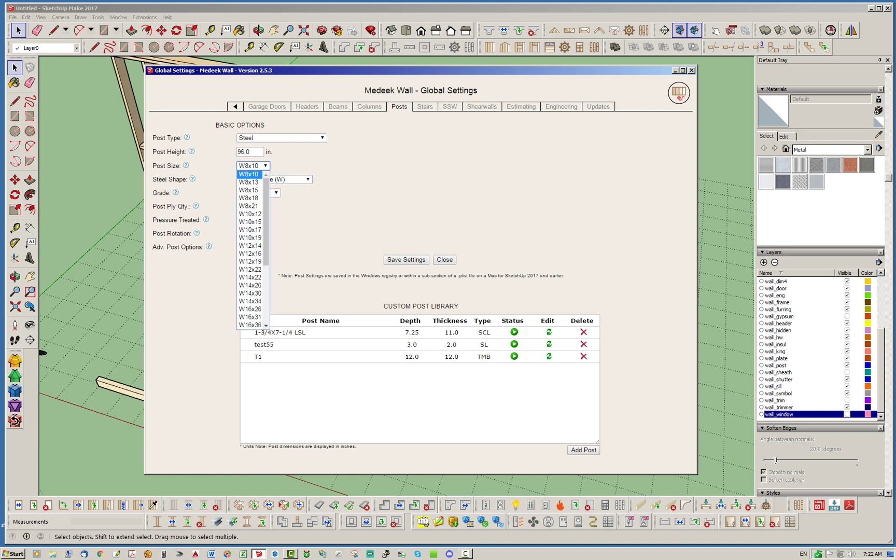
left_click_drag(266, 221, 266, 279)
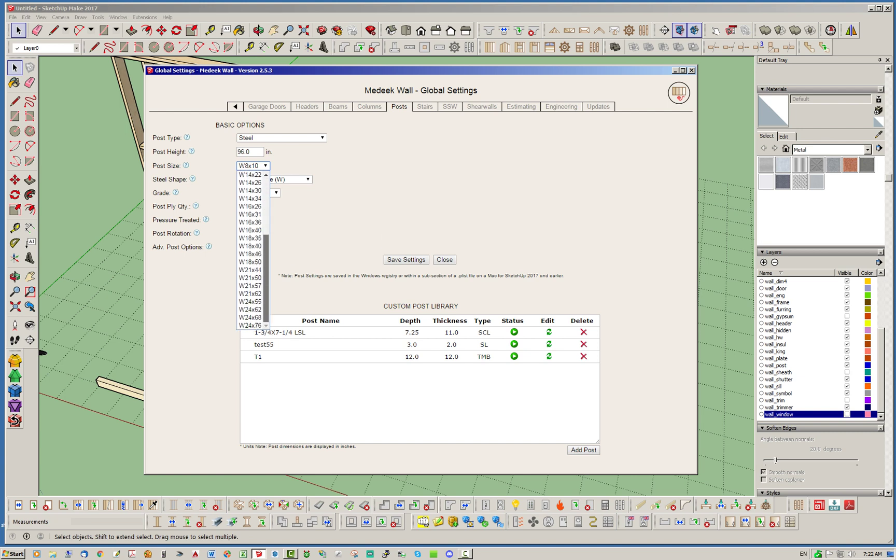
scroll(252, 249, "up", 5)
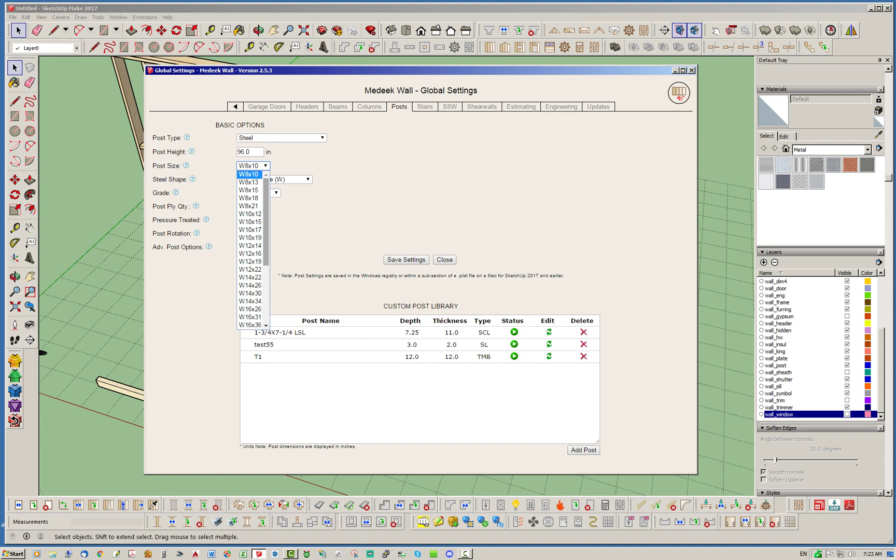
key("Escape")
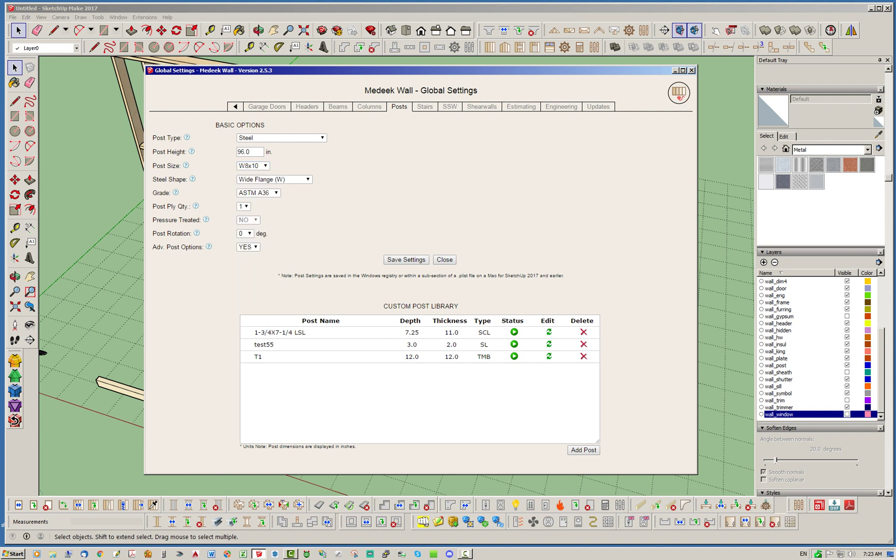